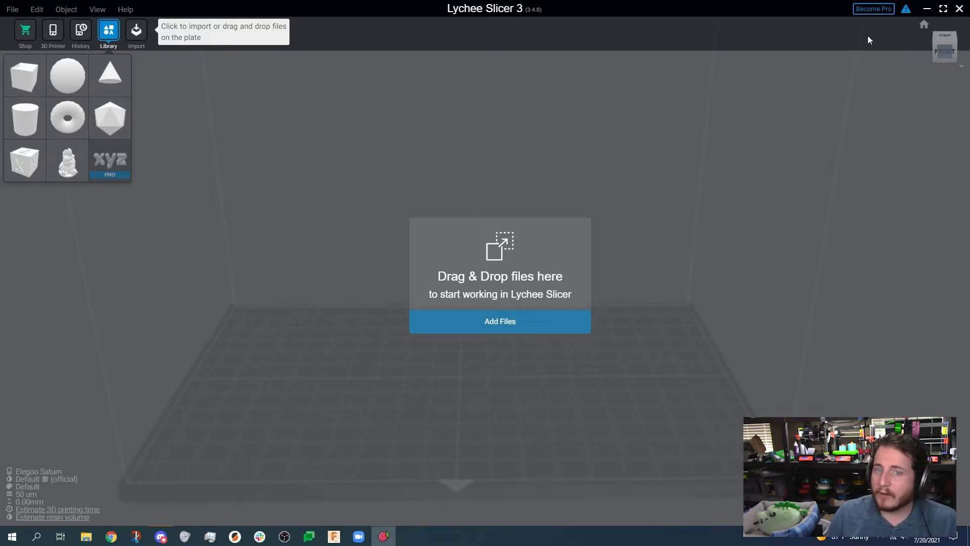
Open the account configuration, look through the printing history and auto save settings, and turn off storing settings on the cloud.
{"action": "left_click", "coordinate": [905, 9]}
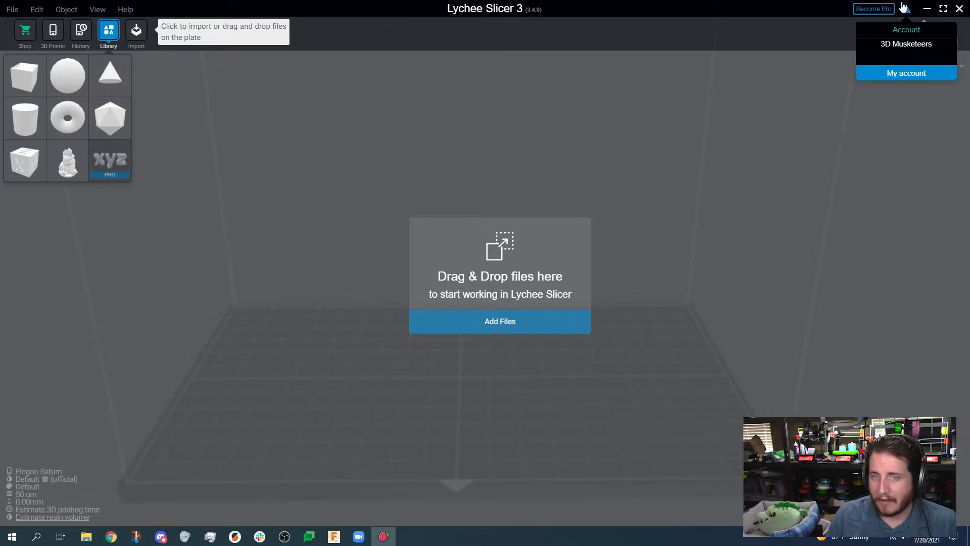
{"action": "left_click", "coordinate": [885, 76]}
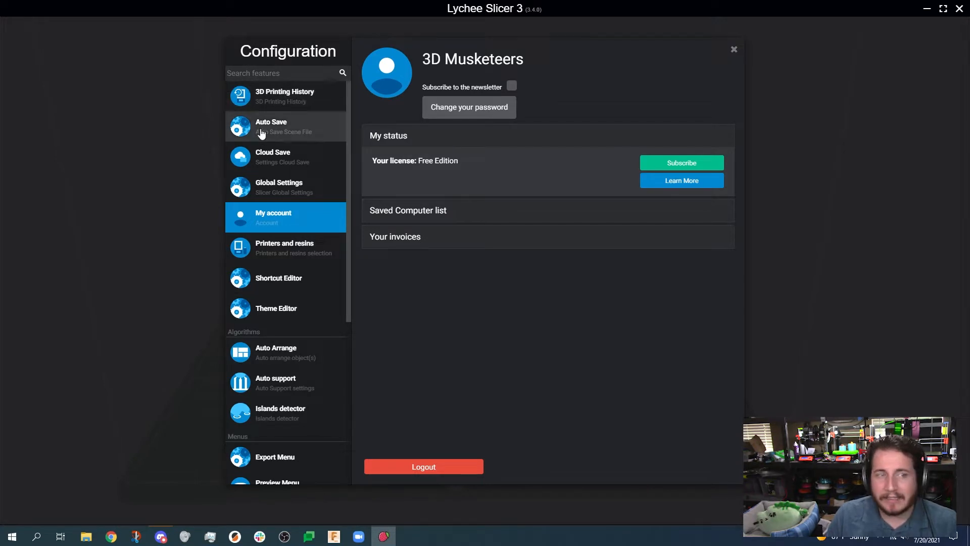
{"action": "left_click", "coordinate": [289, 96]}
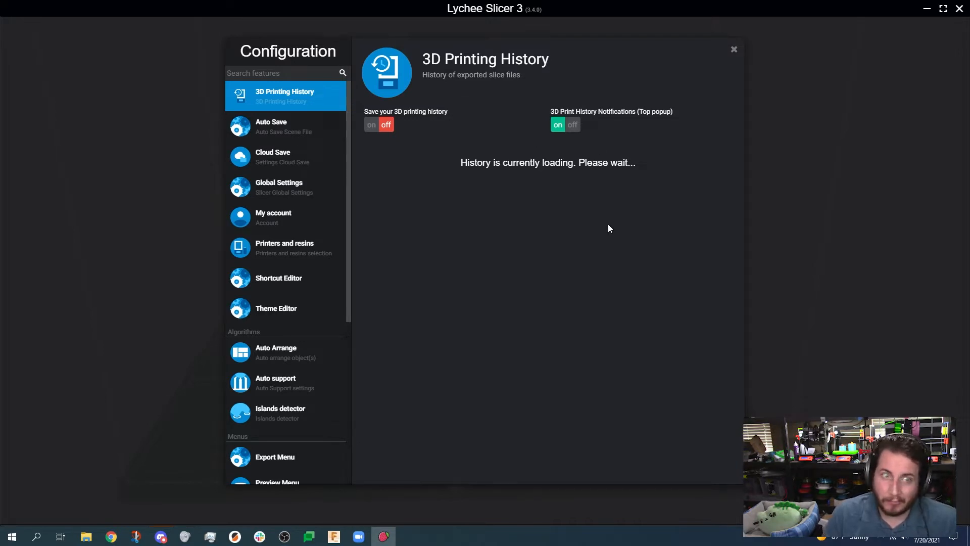
{"action": "left_click", "coordinate": [298, 129]}
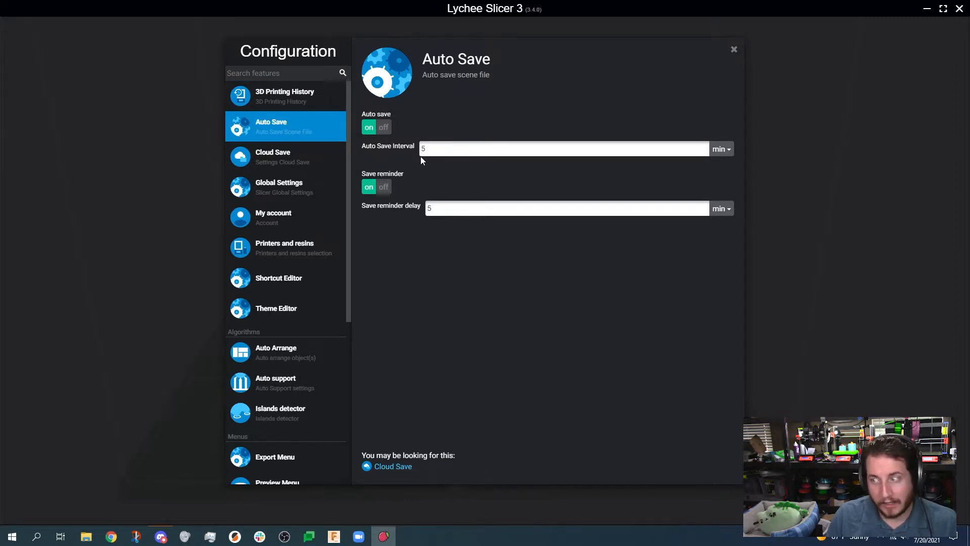
{"action": "left_click", "coordinate": [296, 146]}
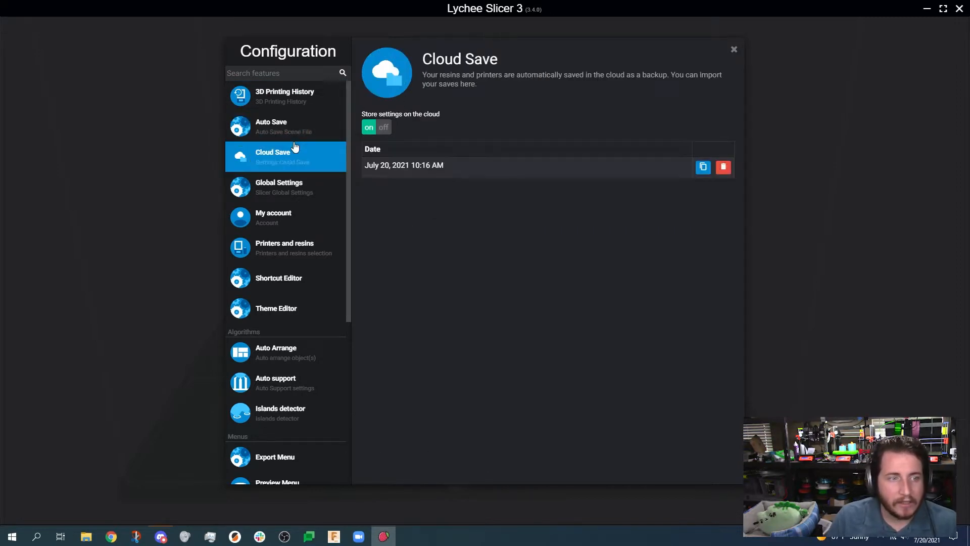
{"action": "left_click", "coordinate": [382, 127]}
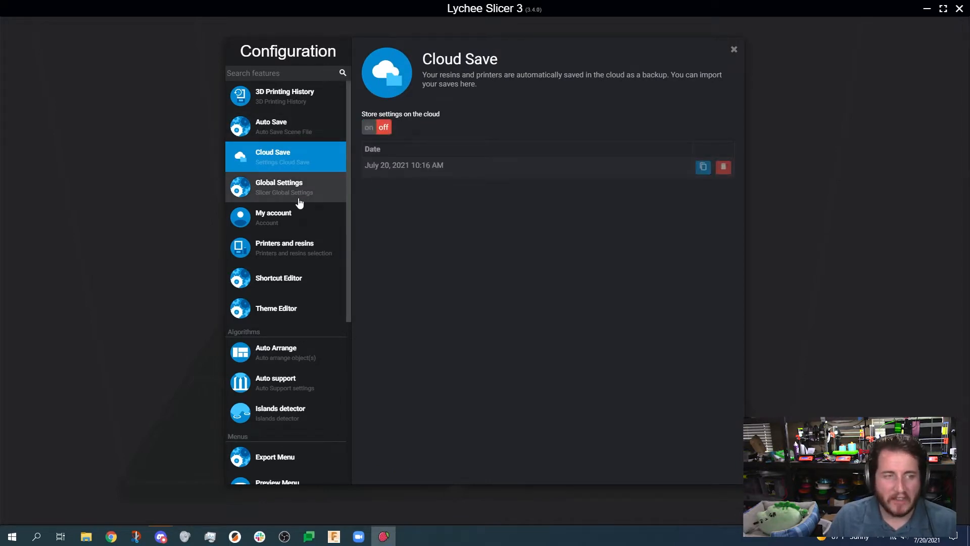
Review the global settings, the account page, and the printer and resin selection.
{"action": "left_click", "coordinate": [299, 201]}
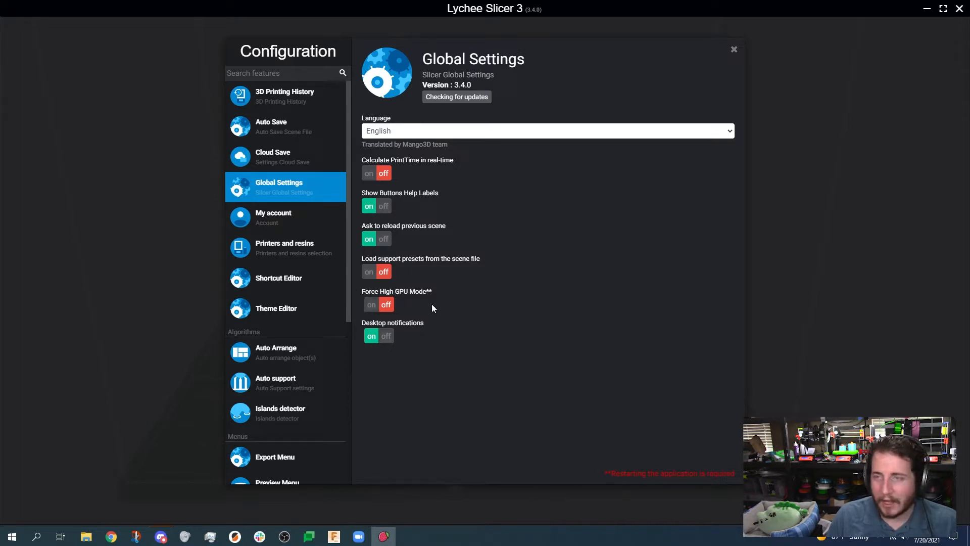
{"action": "left_click", "coordinate": [301, 225]}
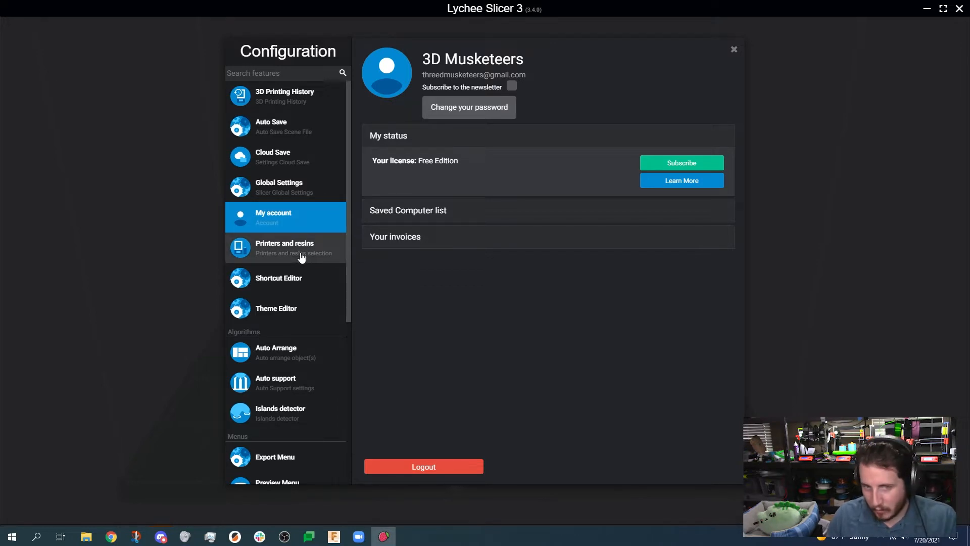
{"action": "left_click", "coordinate": [328, 246]}
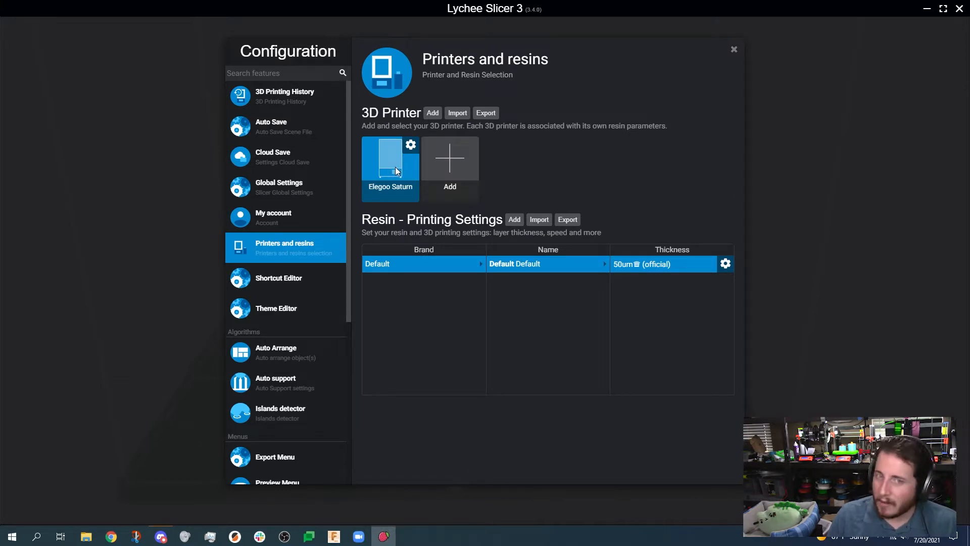
Browse the printers available for import, examining the Elegoo, Anycubic, Creality and EPAX models and the 3D export-only printers.
{"action": "left_click", "coordinate": [474, 174]}
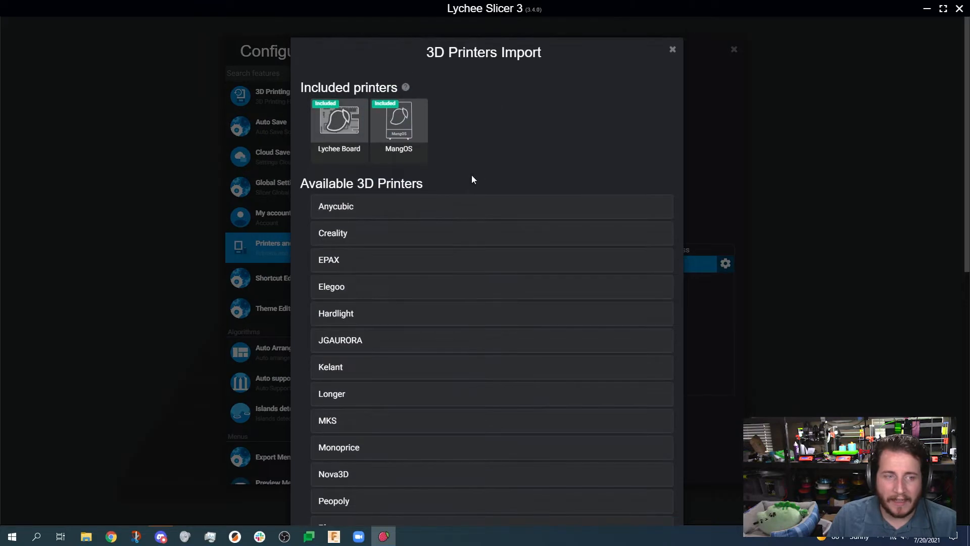
{"action": "scroll", "coordinate": [396, 247], "scroll_direction": "down", "scroll_amount": 1}
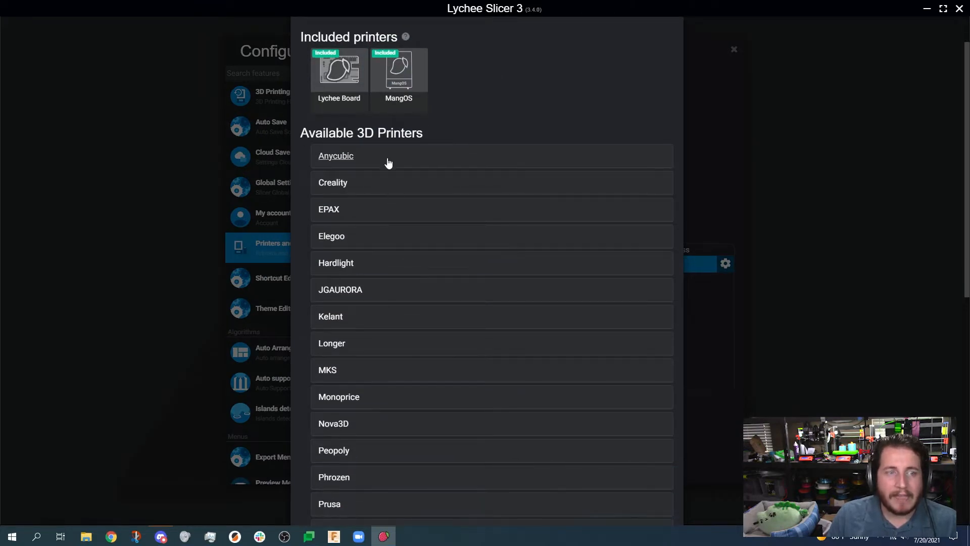
{"action": "scroll", "coordinate": [388, 161], "scroll_direction": "down", "scroll_amount": 9}
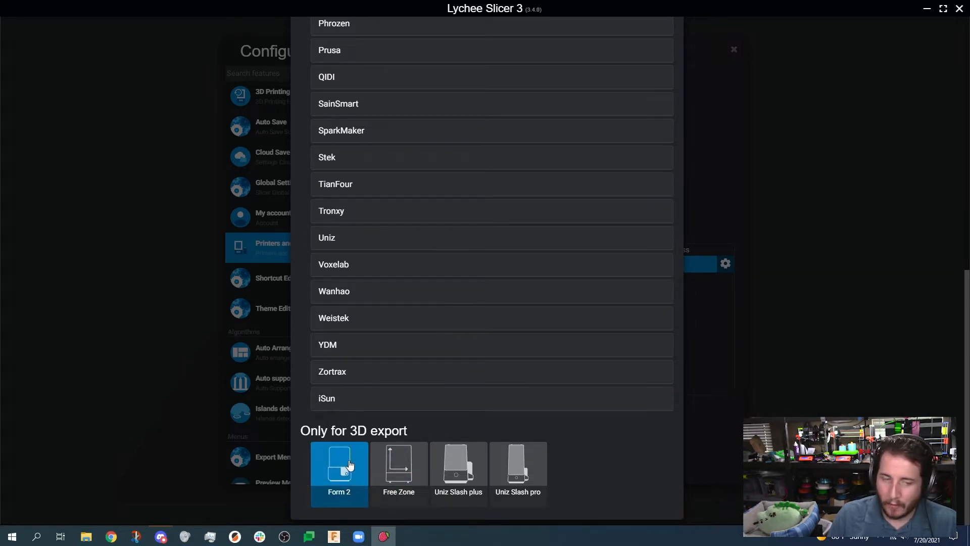
{"action": "scroll", "coordinate": [308, 360], "scroll_direction": "up", "scroll_amount": 5}
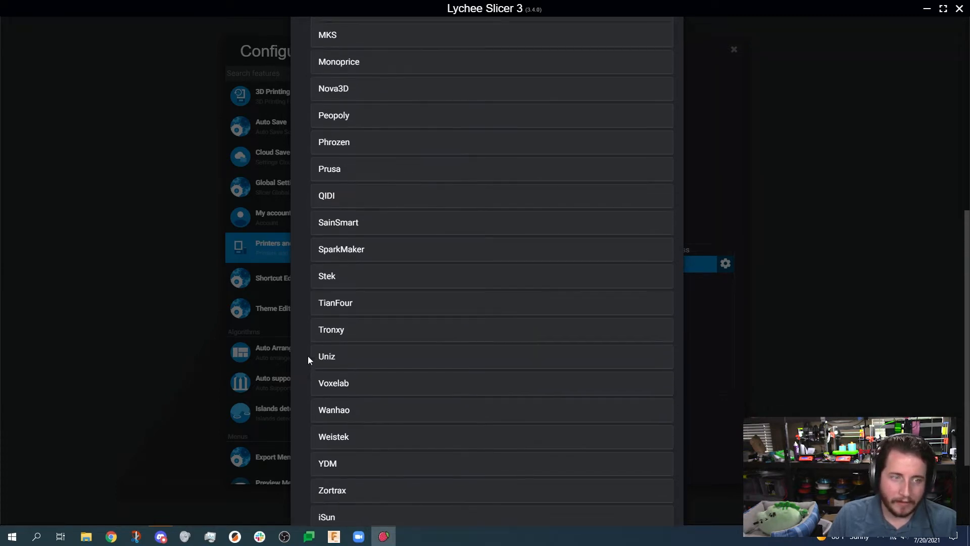
{"action": "scroll", "coordinate": [306, 358], "scroll_direction": "up", "scroll_amount": 5}
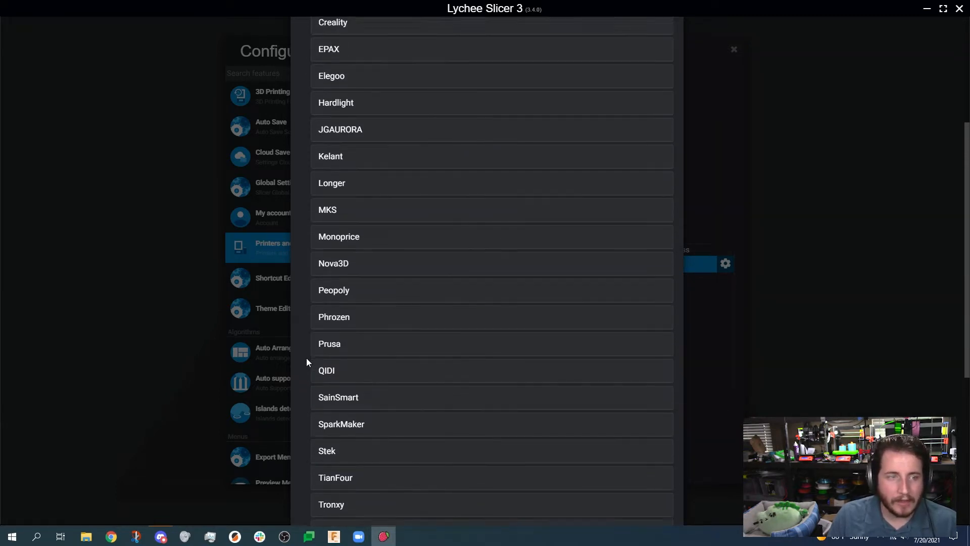
{"action": "left_click", "coordinate": [340, 289]}
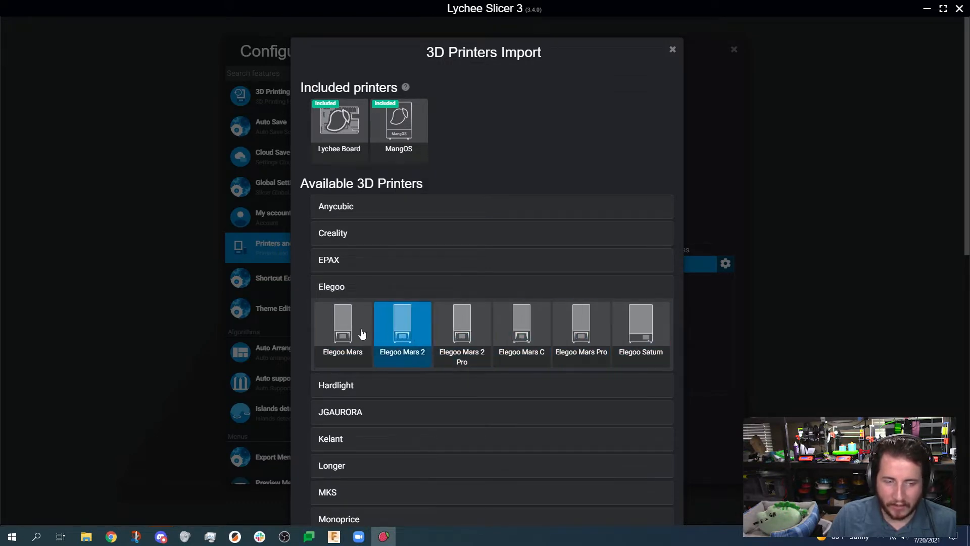
{"action": "left_click", "coordinate": [361, 210]}
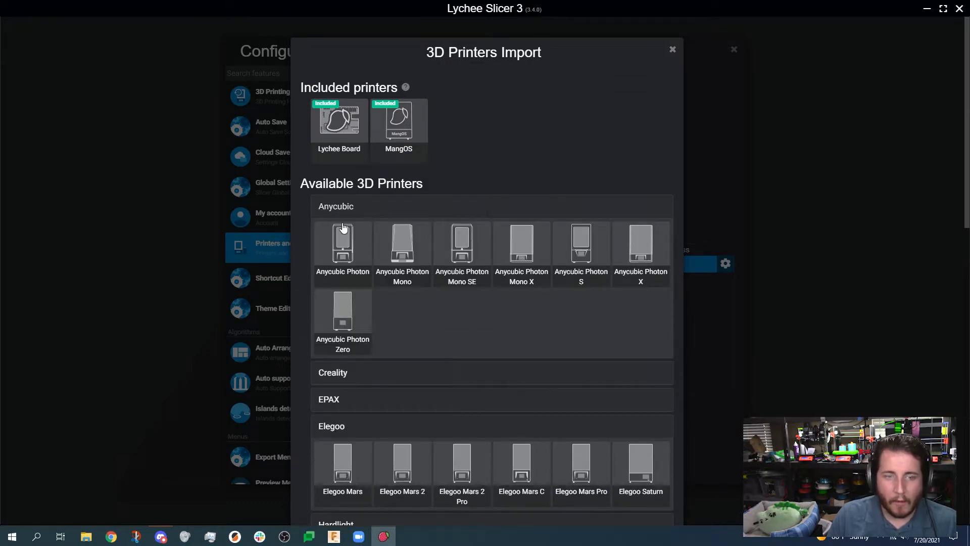
{"action": "scroll", "coordinate": [343, 314], "scroll_direction": "down", "scroll_amount": 2}
{"action": "left_click", "coordinate": [339, 272]}
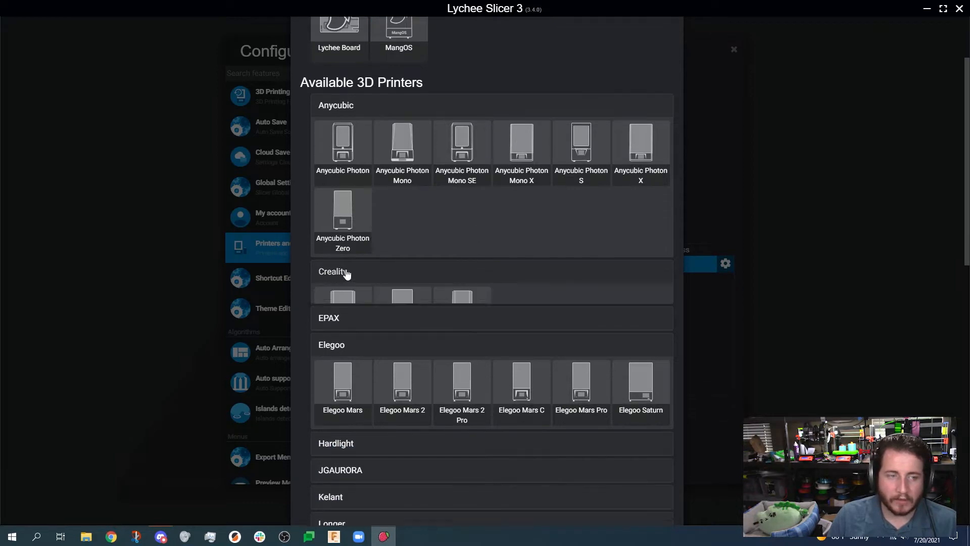
{"action": "left_click", "coordinate": [337, 369]}
{"action": "scroll", "coordinate": [332, 451], "scroll_direction": "down", "scroll_amount": 5}
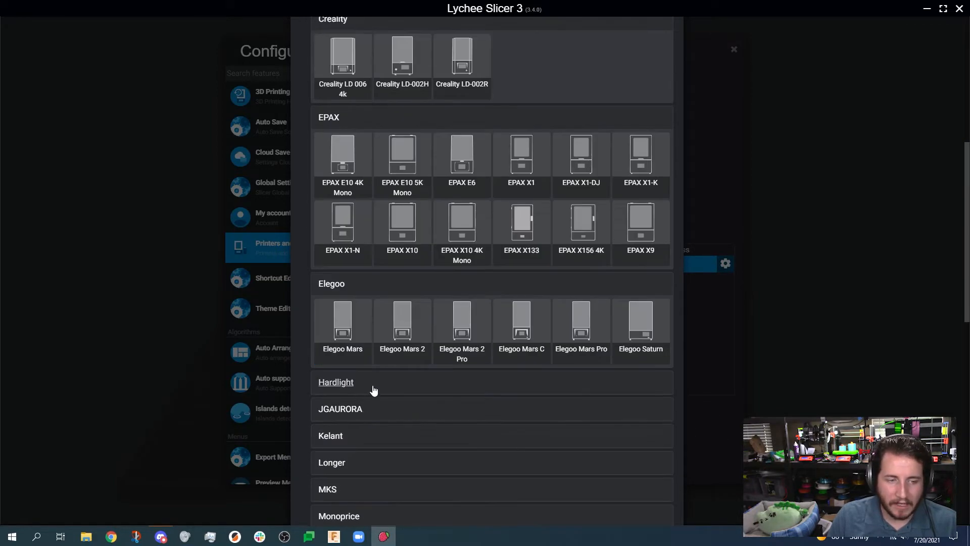
Add the included Lychee Board printer, view its settings, and delete it again.
{"action": "scroll", "coordinate": [374, 389], "scroll_direction": "up", "scroll_amount": 7}
{"action": "left_click", "coordinate": [348, 143]}
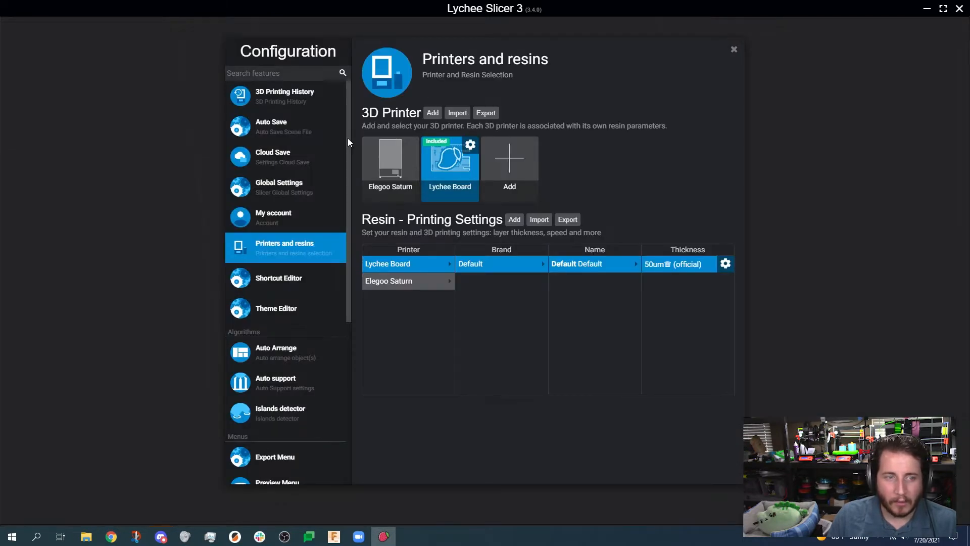
{"action": "left_click", "coordinate": [468, 145]}
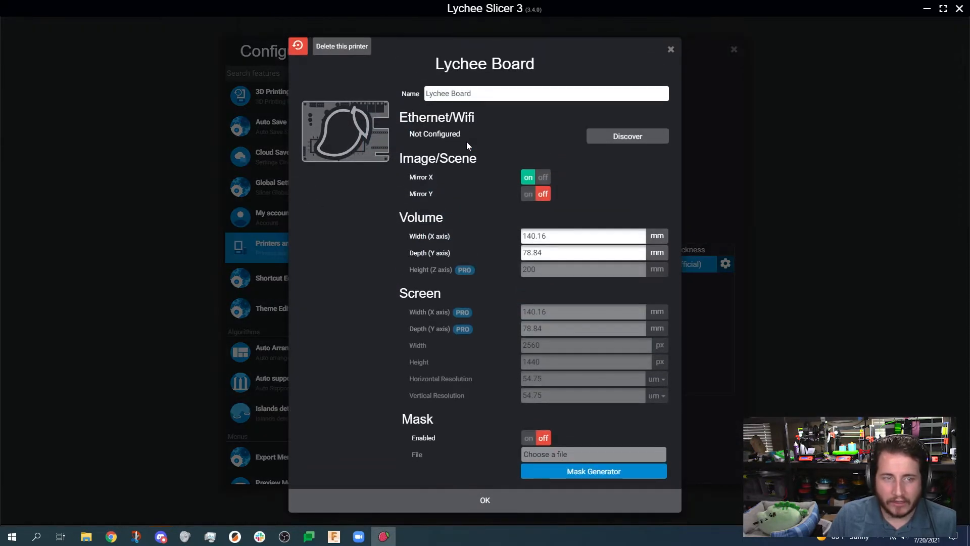
{"action": "left_click", "coordinate": [357, 48]}
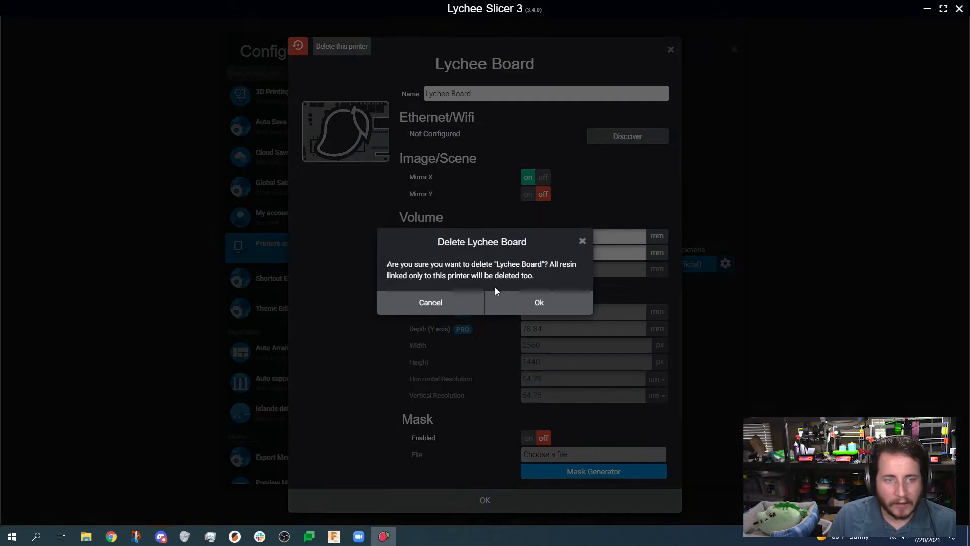
{"action": "left_click", "coordinate": [526, 302]}
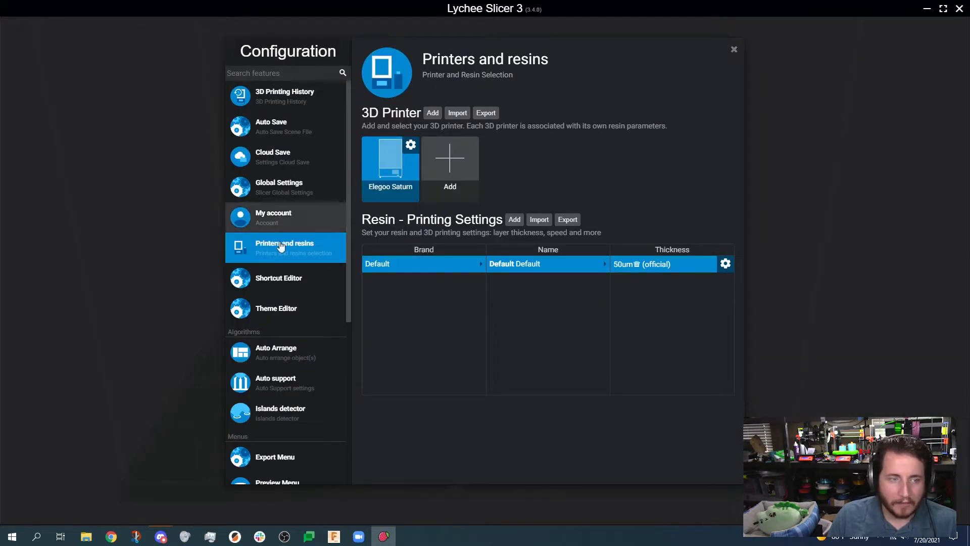
Review the keyboard shortcuts for file, edit, view, object and support functions, and the theme editor.
{"action": "left_click", "coordinate": [298, 288]}
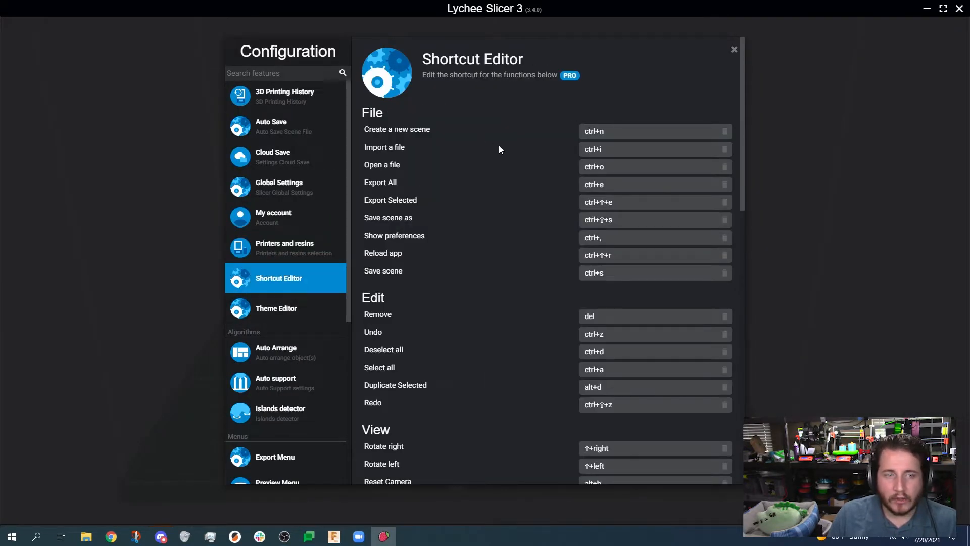
{"action": "scroll", "coordinate": [500, 150], "scroll_direction": "down", "scroll_amount": 10}
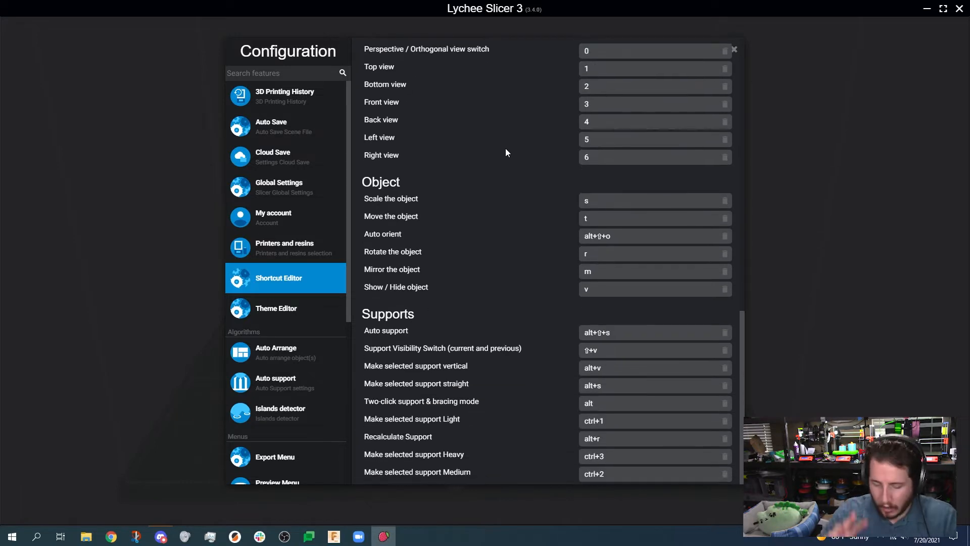
{"action": "left_click", "coordinate": [302, 308]}
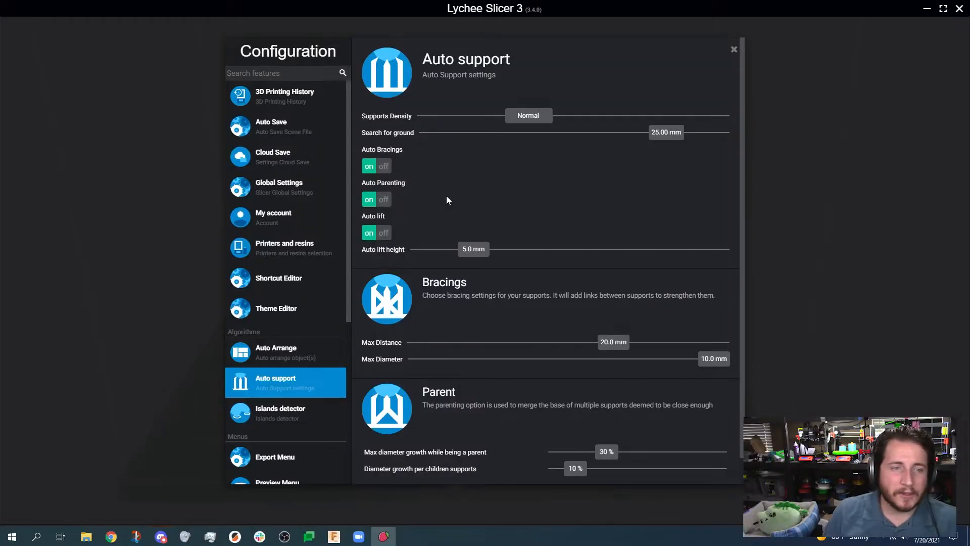
Examine the auto support settings, including supports density, auto lift height, bracings and parenting.
{"action": "mouse_move", "coordinate": [529, 118]}
{"action": "left_mouse_down"}
{"action": "mouse_move", "coordinate": [645, 114]}
{"action": "mouse_move", "coordinate": [714, 124]}
{"action": "mouse_move", "coordinate": [544, 128]}
{"action": "left_mouse_up"}
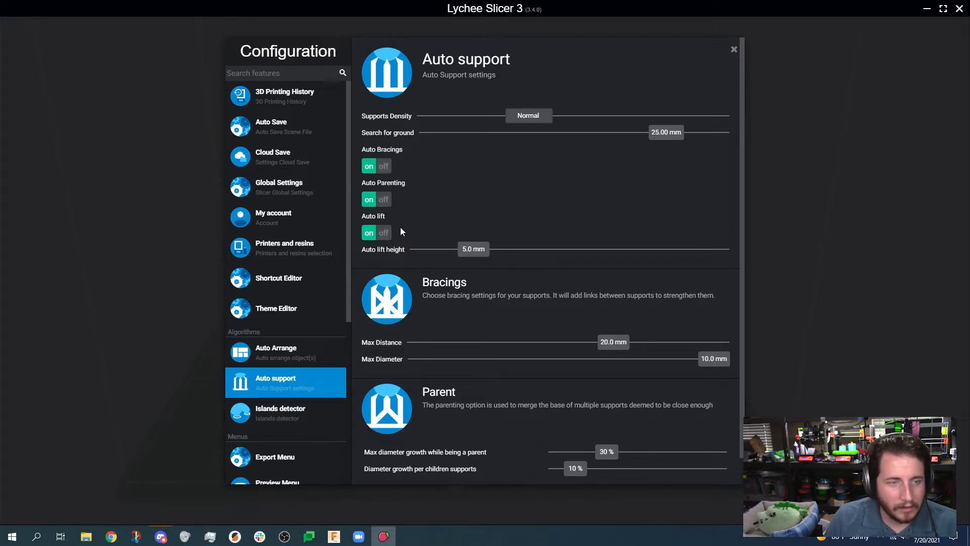
{"action": "scroll", "coordinate": [410, 228], "scroll_direction": "down", "scroll_amount": 1}
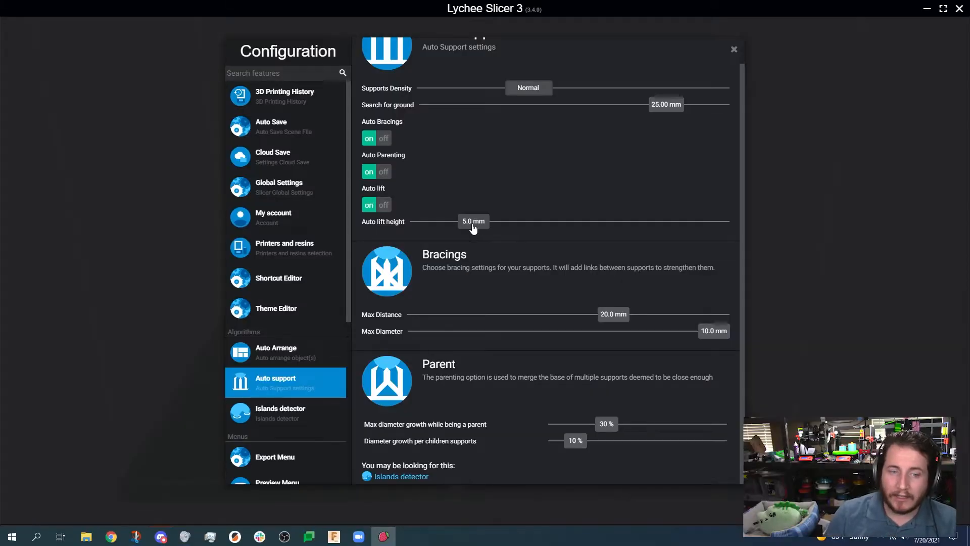
{"action": "mouse_move", "coordinate": [473, 227]}
{"action": "left_mouse_down"}
{"action": "mouse_move", "coordinate": [405, 224]}
{"action": "mouse_move", "coordinate": [476, 230]}
{"action": "left_mouse_up"}
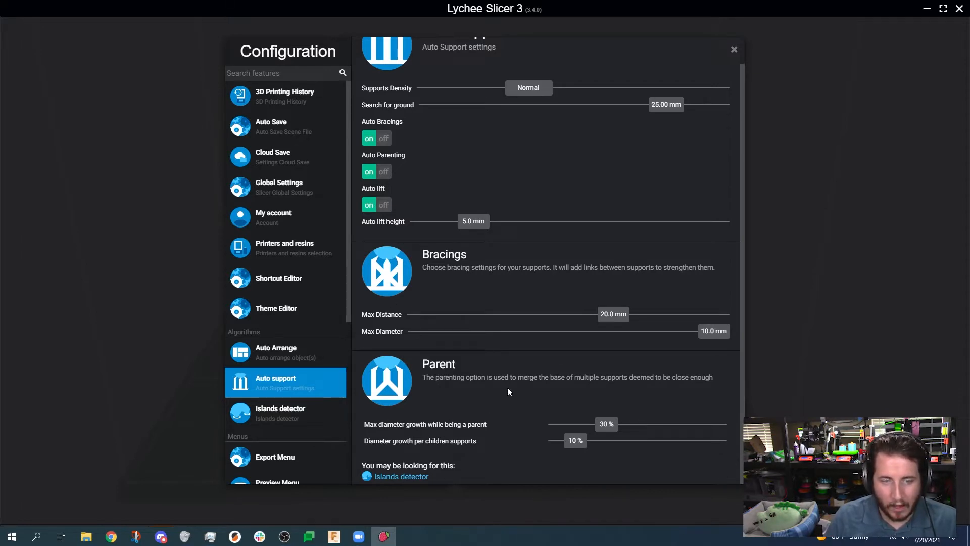
Configure the islands detector to show the overhang area when there are islands, with accuracy set to Detailed.
{"action": "left_click", "coordinate": [413, 476]}
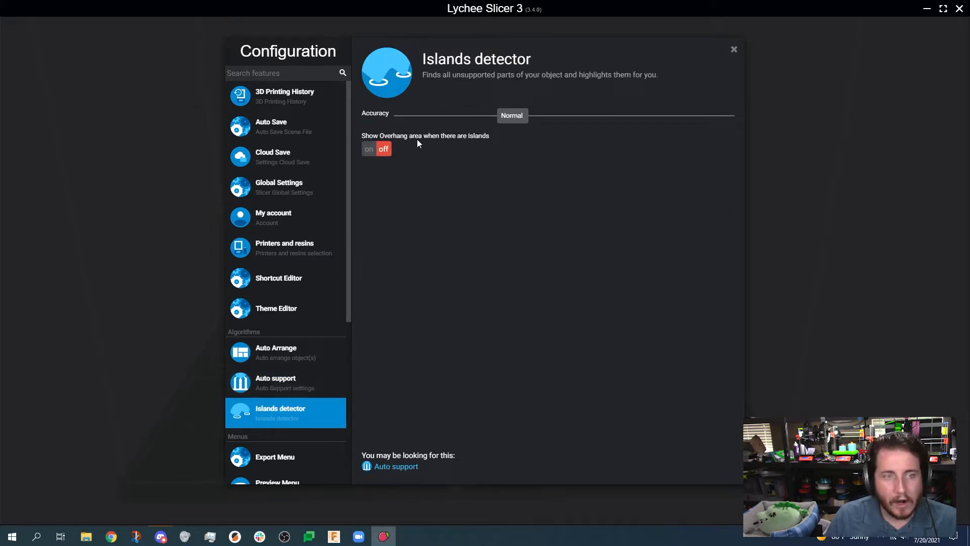
{"action": "left_click", "coordinate": [372, 152]}
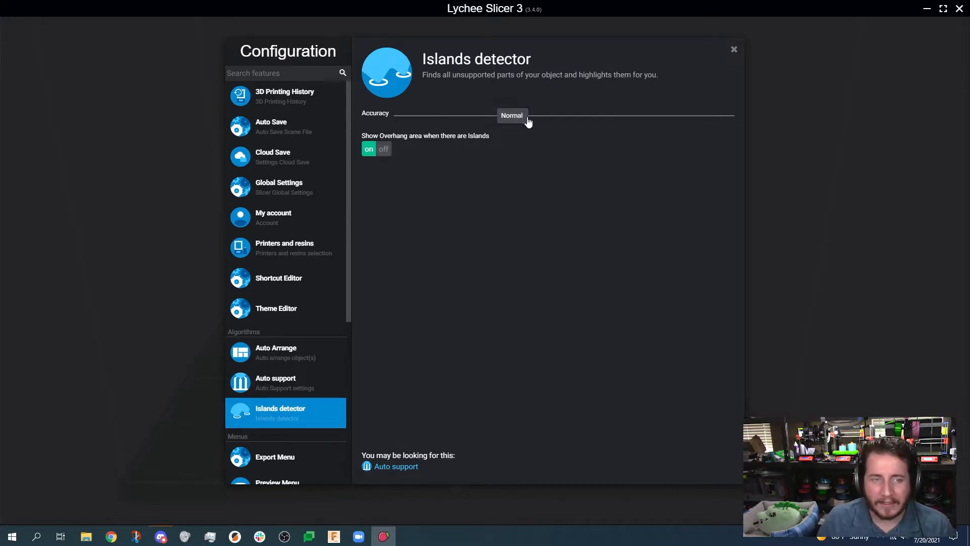
{"action": "left_click_drag", "start_coordinate": [521, 120], "coordinate": [581, 117]}
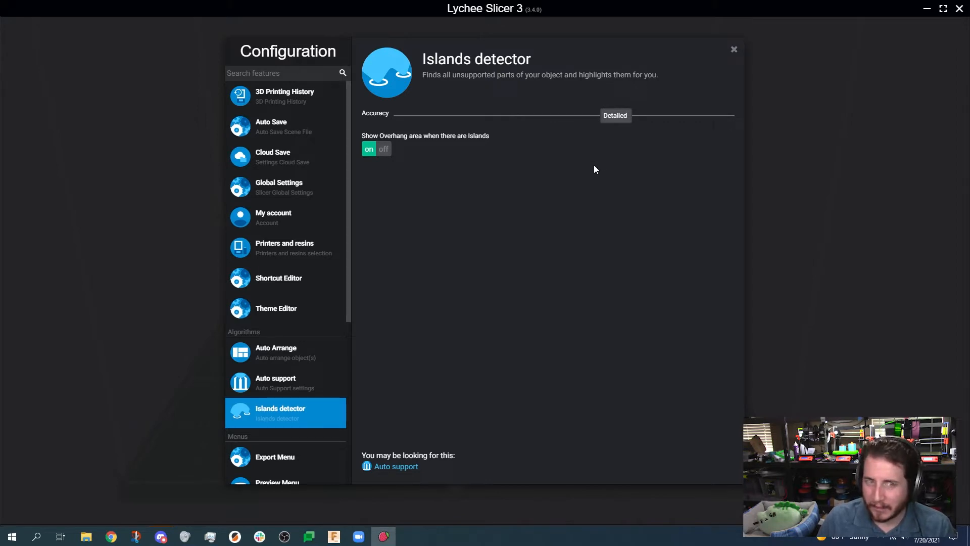
Review the configuration options for the Export, Preview and Support menus.
{"action": "scroll", "coordinate": [303, 336], "scroll_direction": "down", "scroll_amount": 4}
{"action": "left_click", "coordinate": [264, 256]}
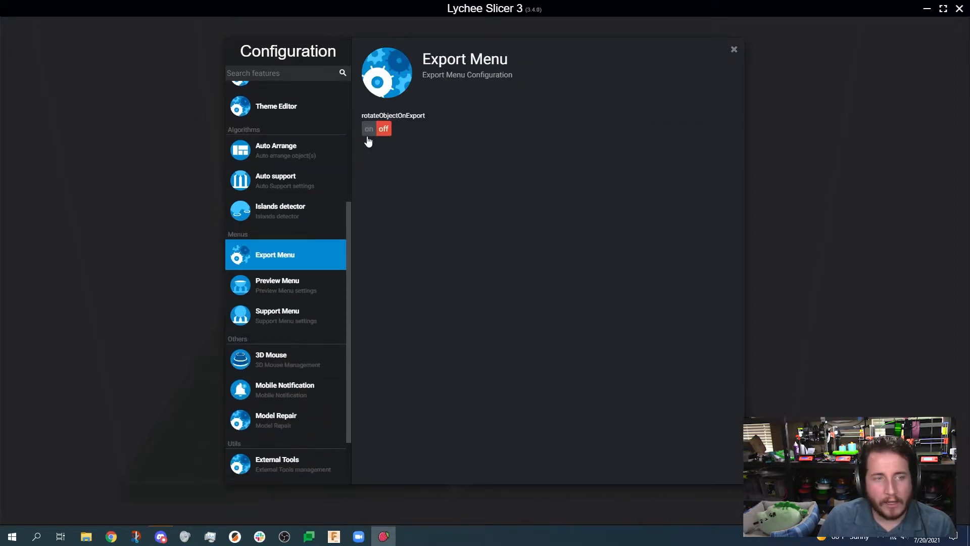
{"action": "left_click", "coordinate": [317, 284]}
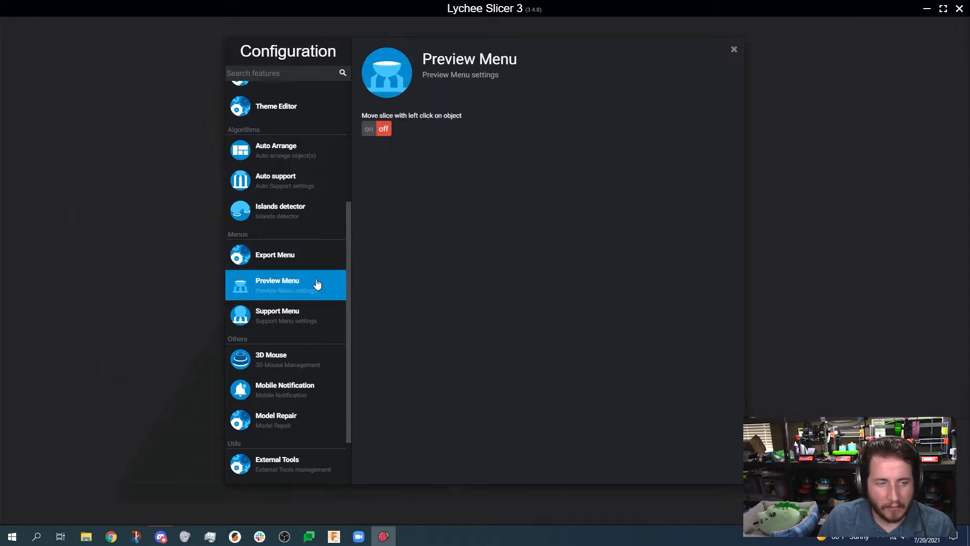
{"action": "left_click", "coordinate": [329, 318]}
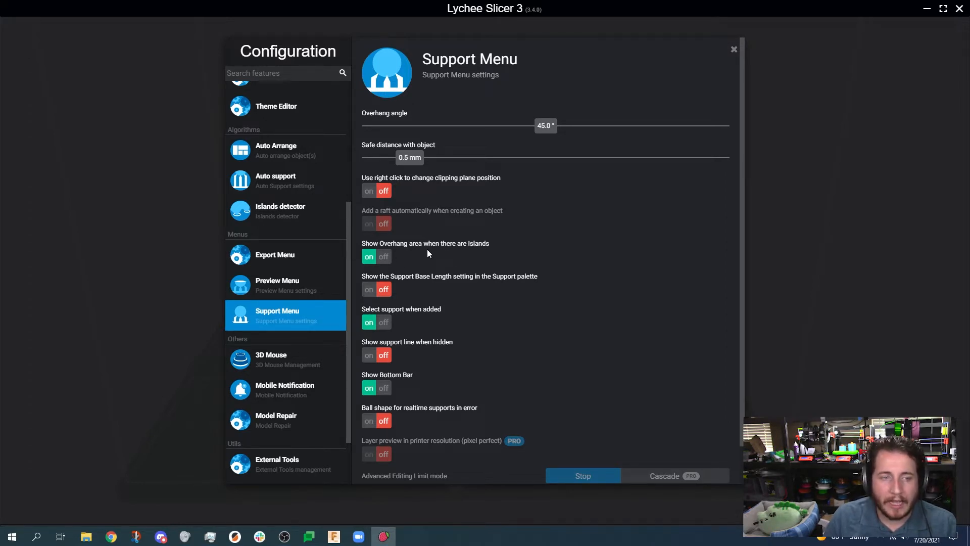
{"action": "scroll", "coordinate": [468, 250], "scroll_direction": "down", "scroll_amount": 2}
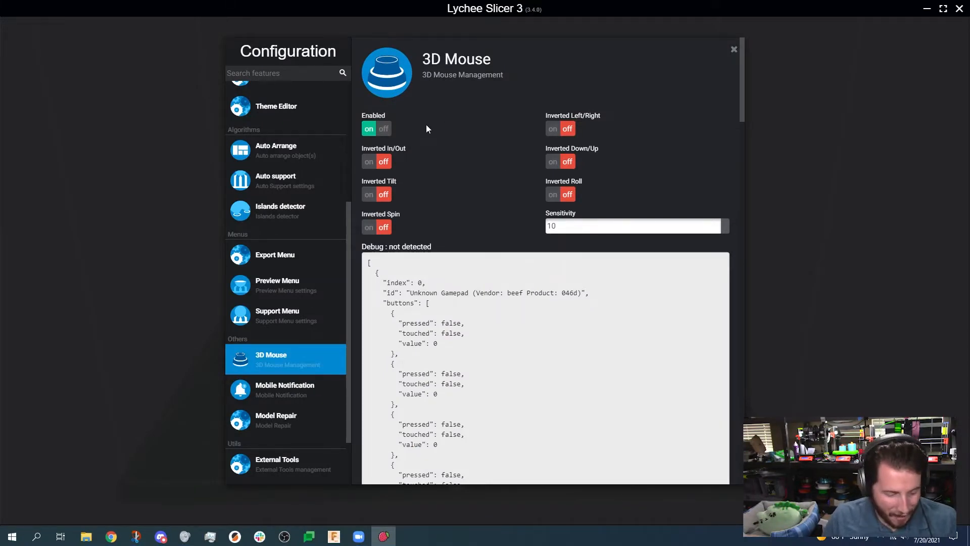
Review the 3D Mouse settings with their debug output, and the Mobile Notification options.
{"action": "scroll", "coordinate": [509, 331], "scroll_direction": "down", "scroll_amount": 10}
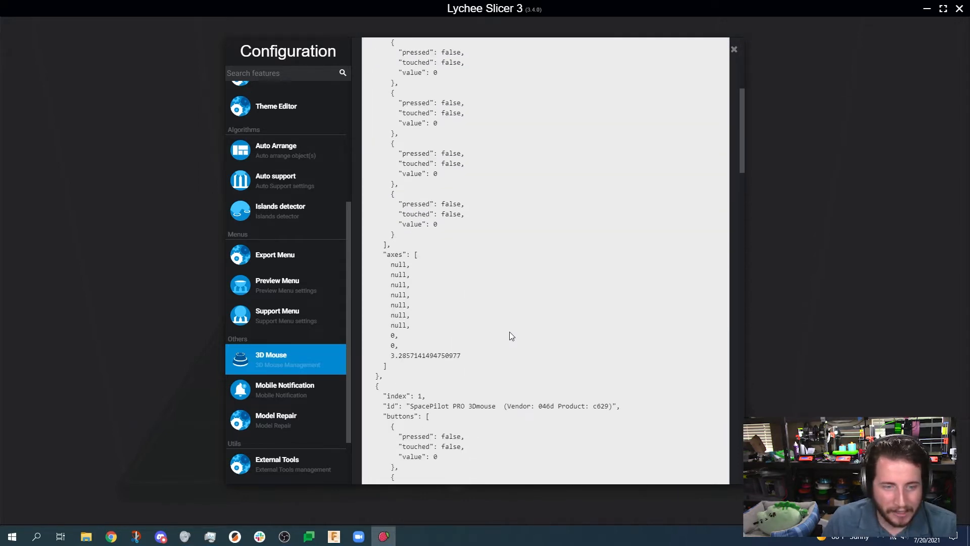
{"action": "scroll", "coordinate": [498, 334], "scroll_direction": "up", "scroll_amount": 10}
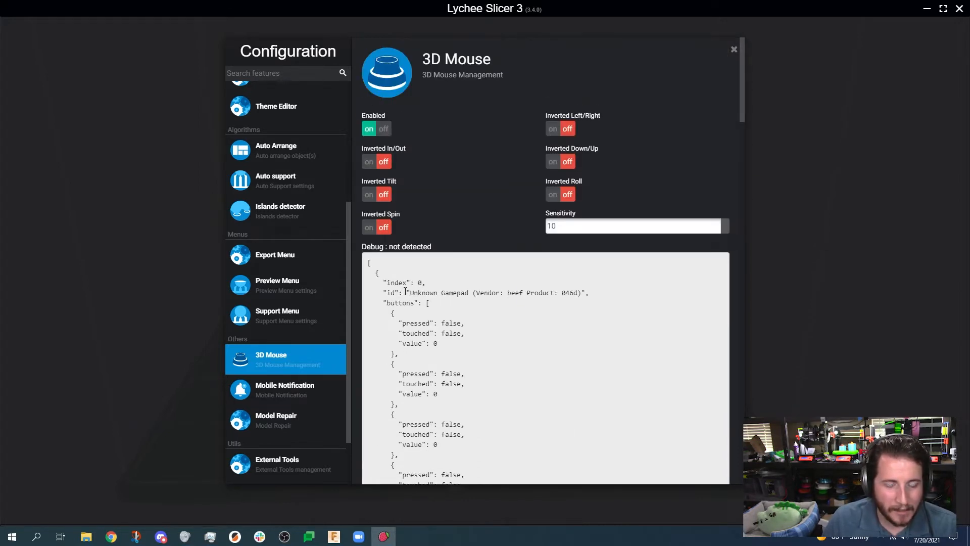
{"action": "left_click", "coordinate": [283, 388]}
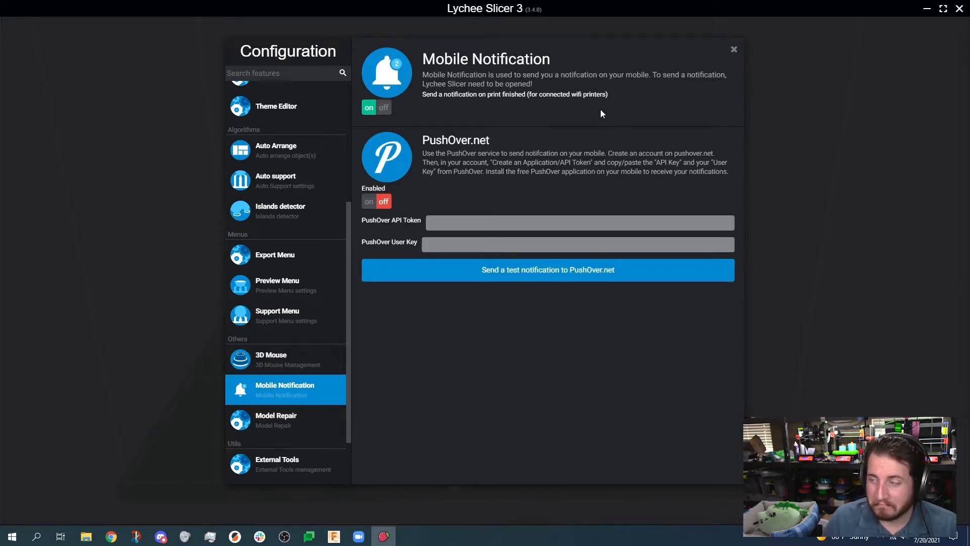
Turn on Auto Repair on load in the Model Repair configuration.
{"action": "left_click", "coordinate": [309, 428]}
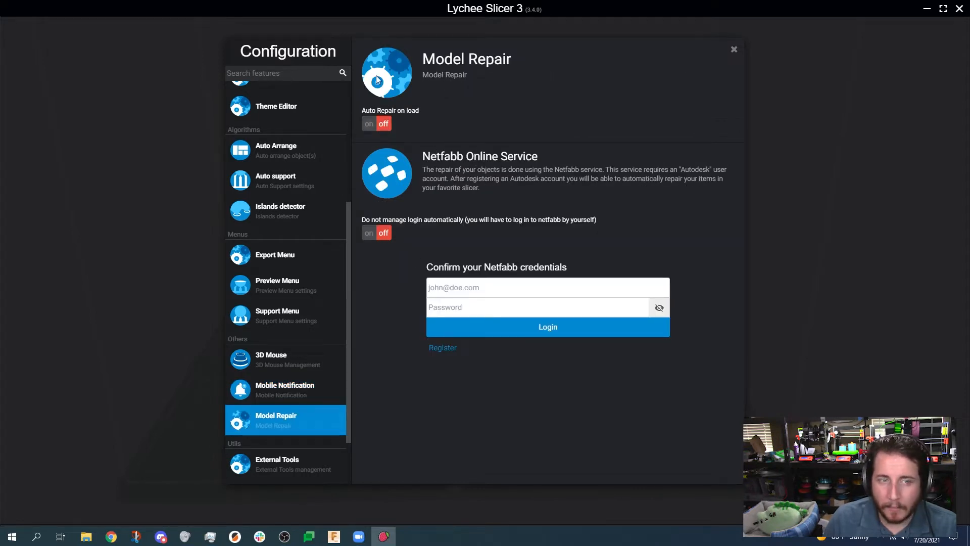
{"action": "left_click", "coordinate": [372, 133]}
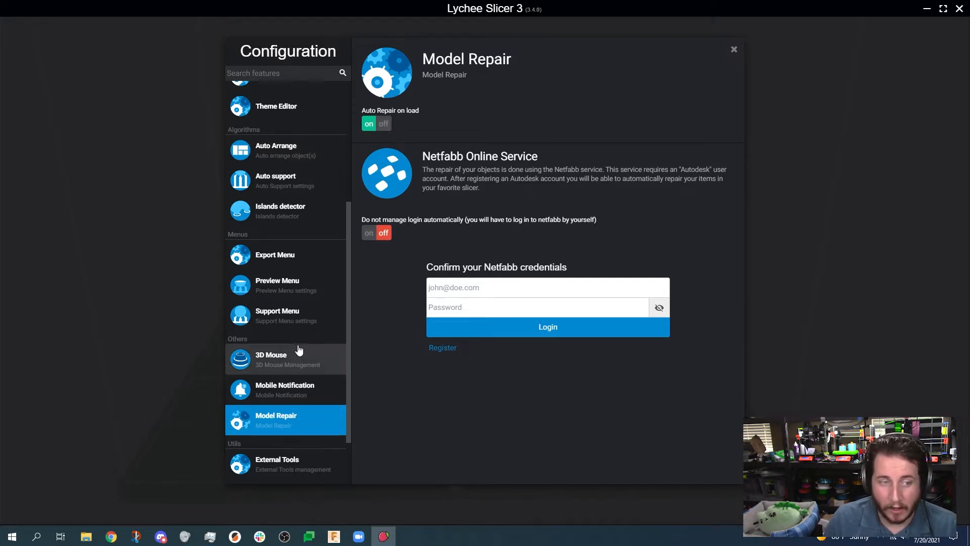
Review the 3D Navigation and 3D View settings, and close the configuration.
{"action": "scroll", "coordinate": [299, 347], "scroll_direction": "down", "scroll_amount": 2}
{"action": "left_click", "coordinate": [325, 395]}
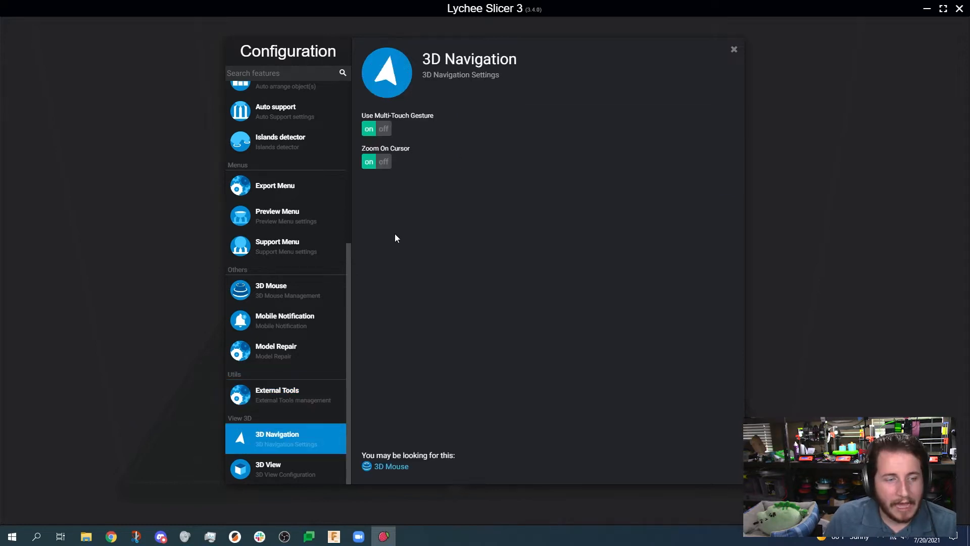
{"action": "left_click", "coordinate": [295, 460]}
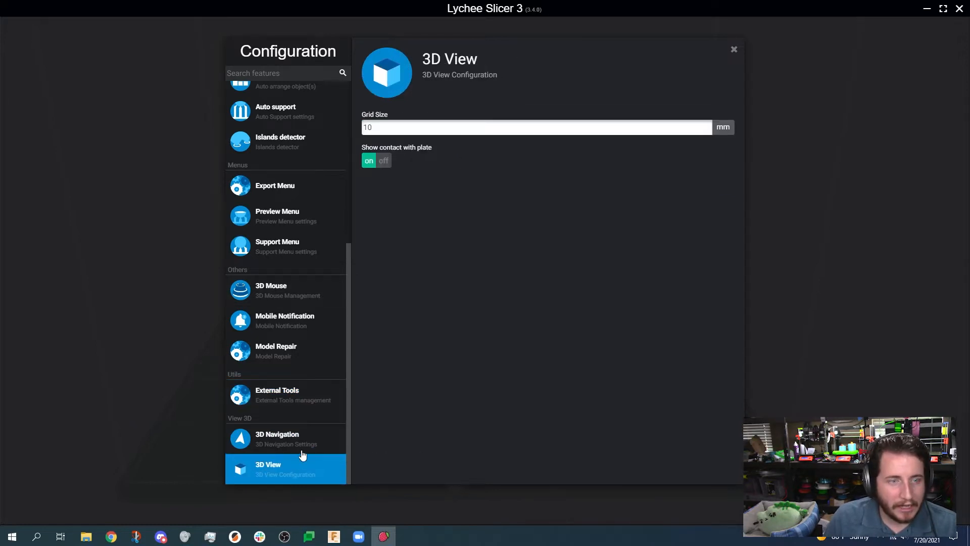
{"action": "left_click", "coordinate": [733, 49]}
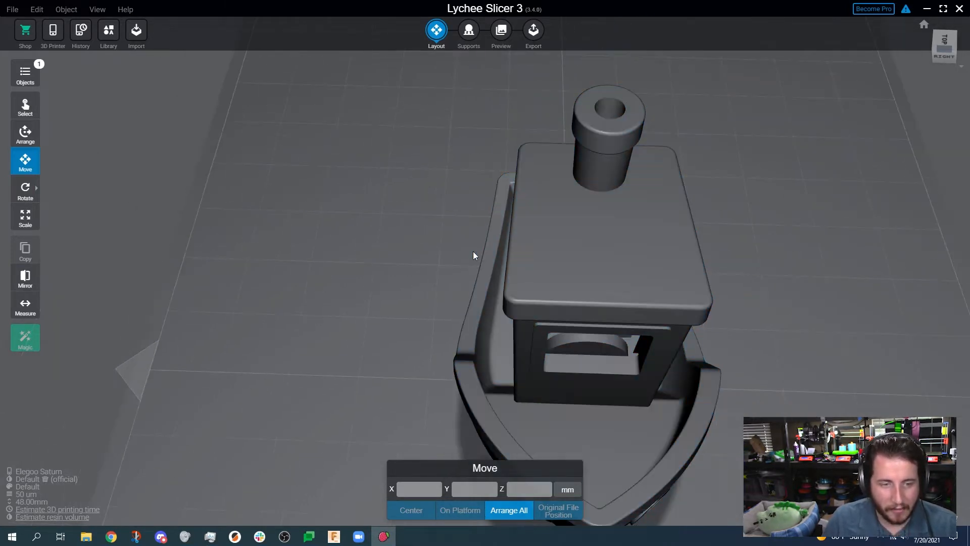
Inspect the boat model from the side and from above, with the whole build plate in view.
{"action": "right_click_drag", "start_coordinate": [550, 228], "coordinate": [608, 213]}
{"action": "scroll", "coordinate": [607, 213], "scroll_direction": "down", "scroll_amount": 5}
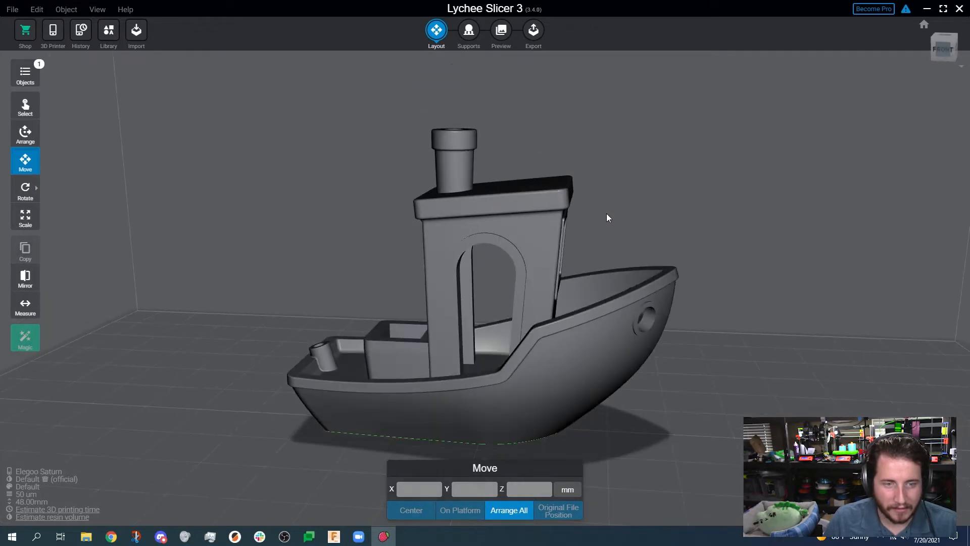
{"action": "right_click_drag", "start_coordinate": [698, 379], "coordinate": [669, 363]}
{"action": "middle_click_drag", "start_coordinate": [668, 363], "coordinate": [638, 342]}
{"action": "scroll", "coordinate": [639, 342], "scroll_direction": "down", "scroll_amount": 5}
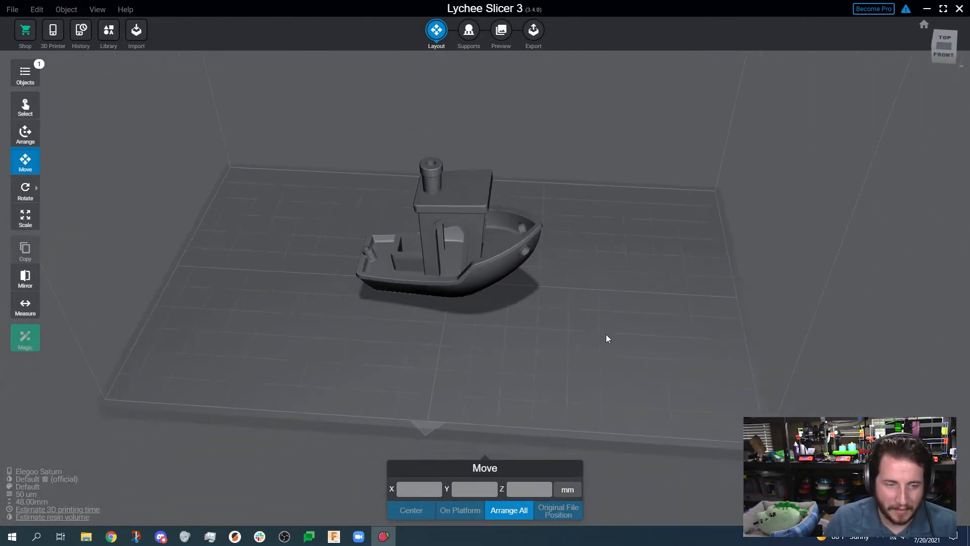
{"action": "right_click_drag", "start_coordinate": [583, 299], "coordinate": [647, 309]}
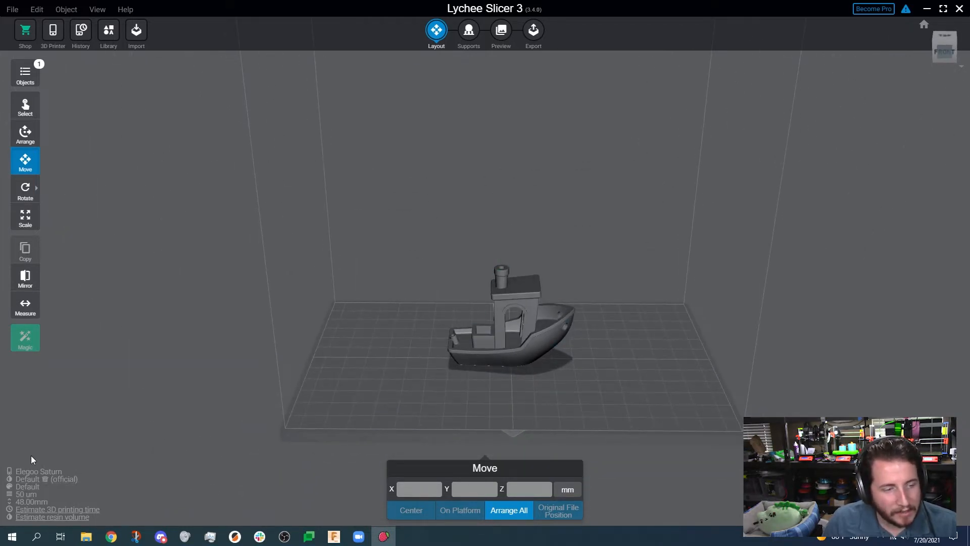
In the Default 50 um resin settings, set the burn-in layers to 8 and their exposure time to 35 s.
{"action": "left_click", "coordinate": [64, 478]}
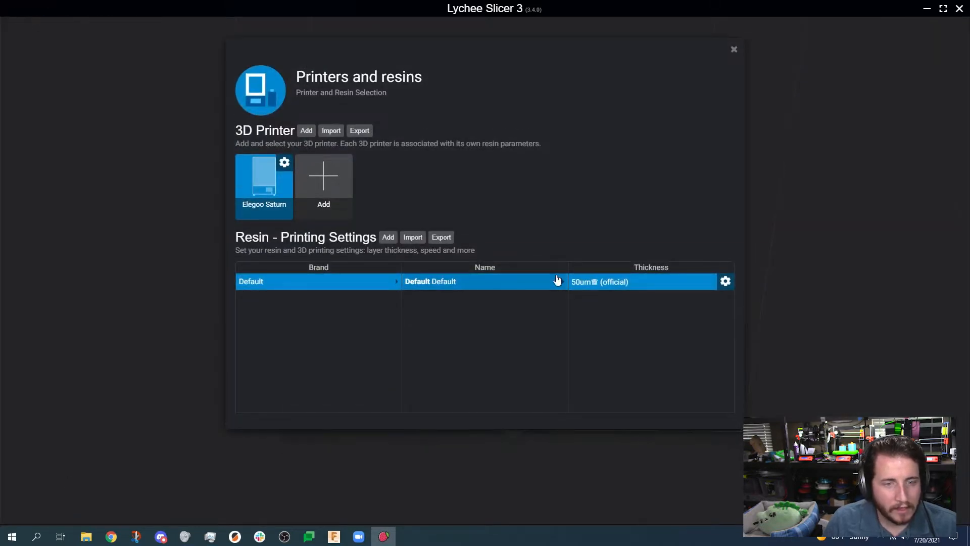
{"action": "left_click", "coordinate": [725, 281]}
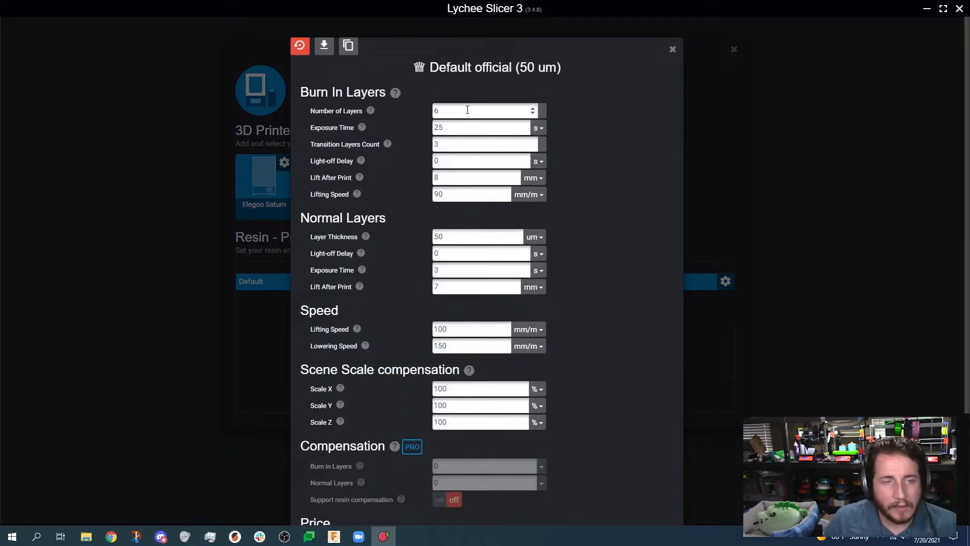
{"action": "left_click", "coordinate": [532, 108]}
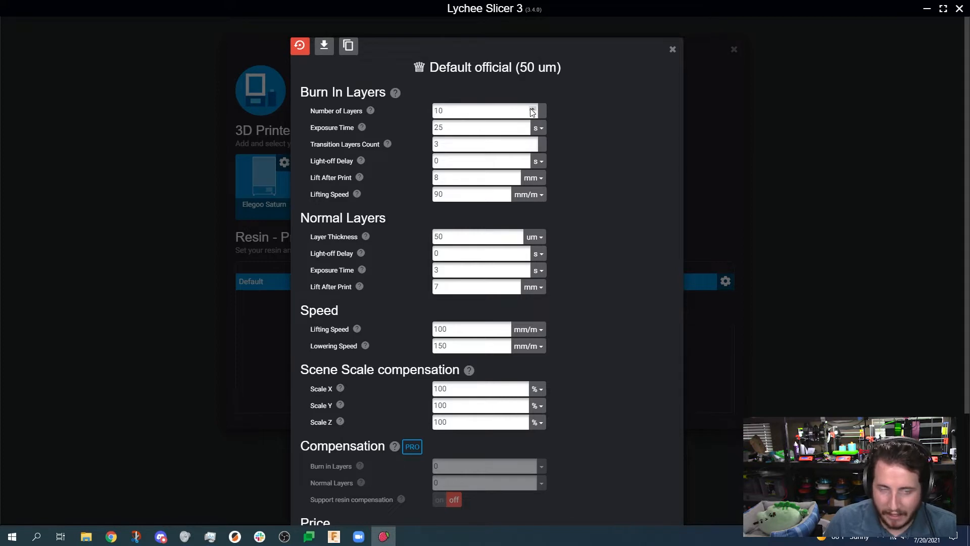
{"action": "left_click_drag", "start_coordinate": [445, 128], "coordinate": [437, 129]}
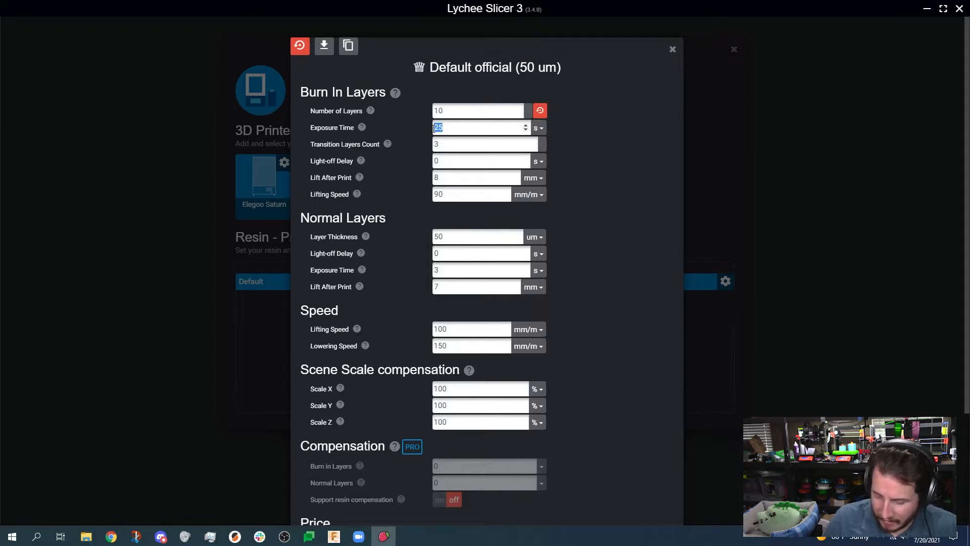
{"action": "type", "text": "35"}
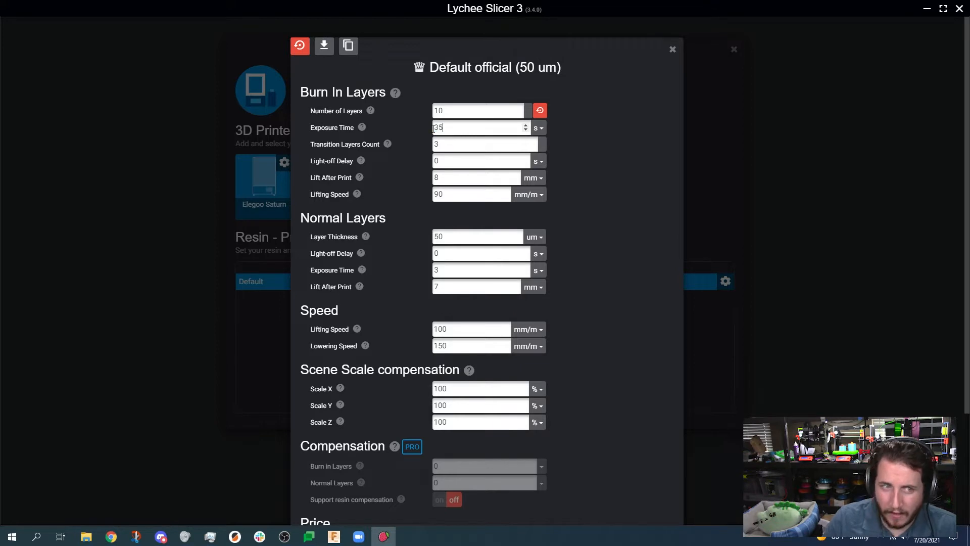
{"action": "double_click", "coordinate": [517, 114]}
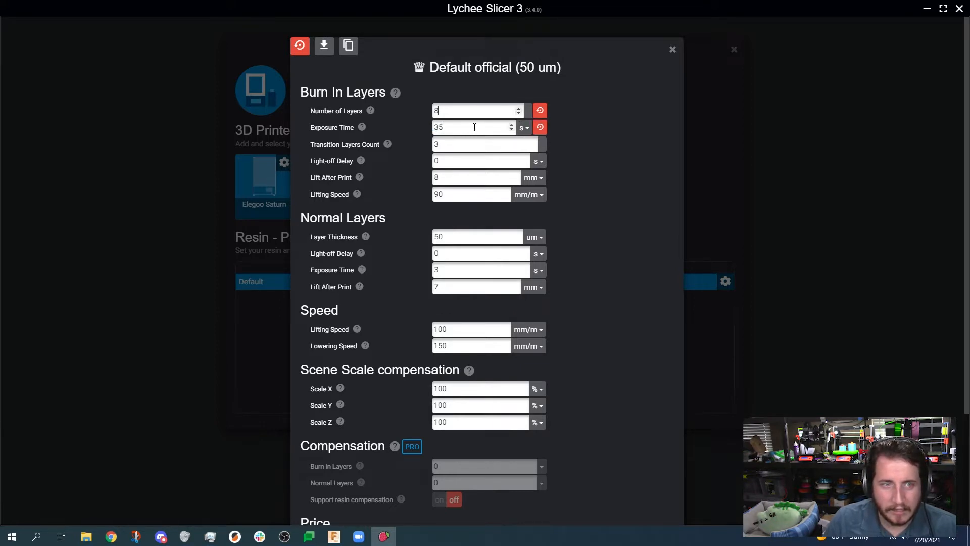
Set the burn-in Lift After Print to 7.9 mm, and review the transition layers count and lifting speed.
{"action": "left_click", "coordinate": [455, 145]}
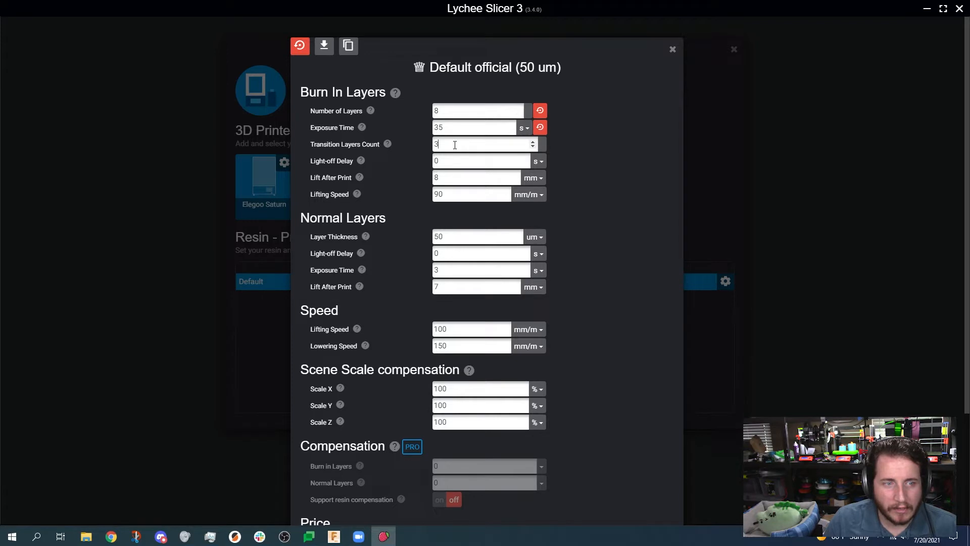
{"action": "left_click", "coordinate": [451, 180]}
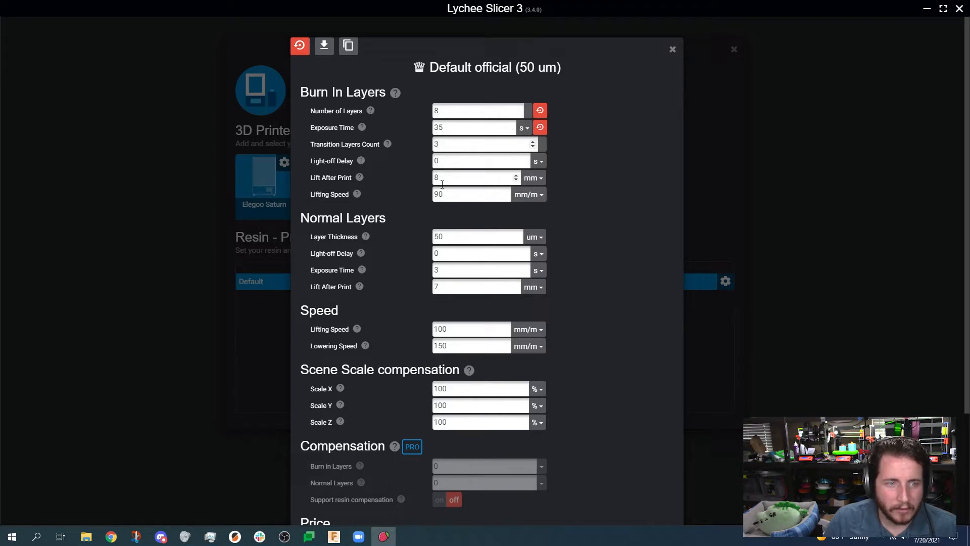
{"action": "scroll", "coordinate": [452, 181], "scroll_direction": "down", "scroll_amount": 1}
{"action": "double_click", "coordinate": [448, 143]}
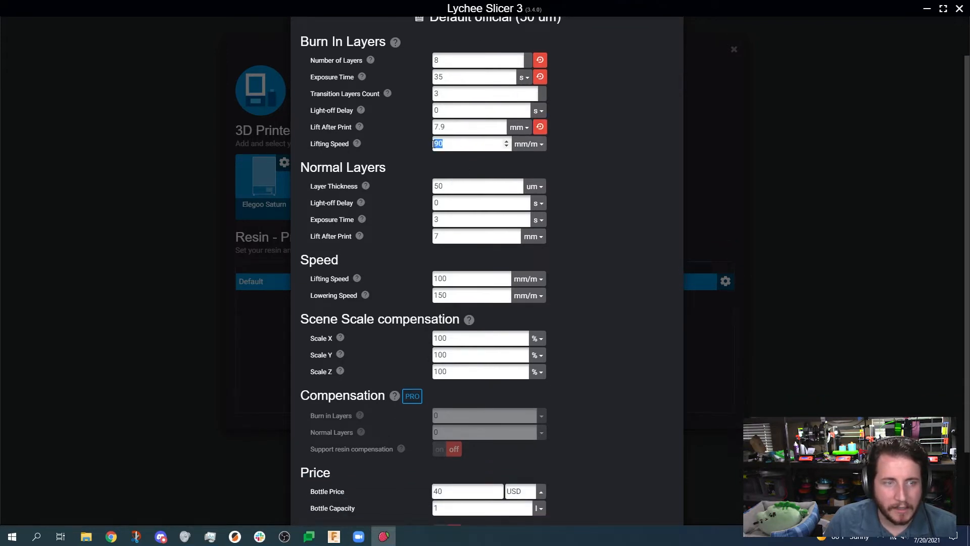
{"action": "scroll", "coordinate": [387, 134], "scroll_direction": "down", "scroll_amount": 1}
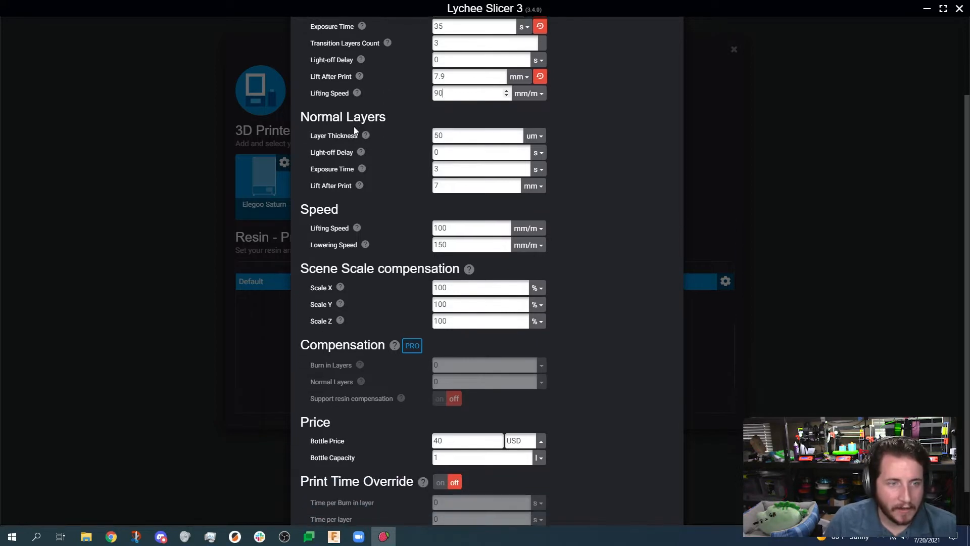
Set the normal layers' exposure time to 2.75 s and Lift After Print to 7.5 mm.
{"action": "left_click", "coordinate": [466, 137]}
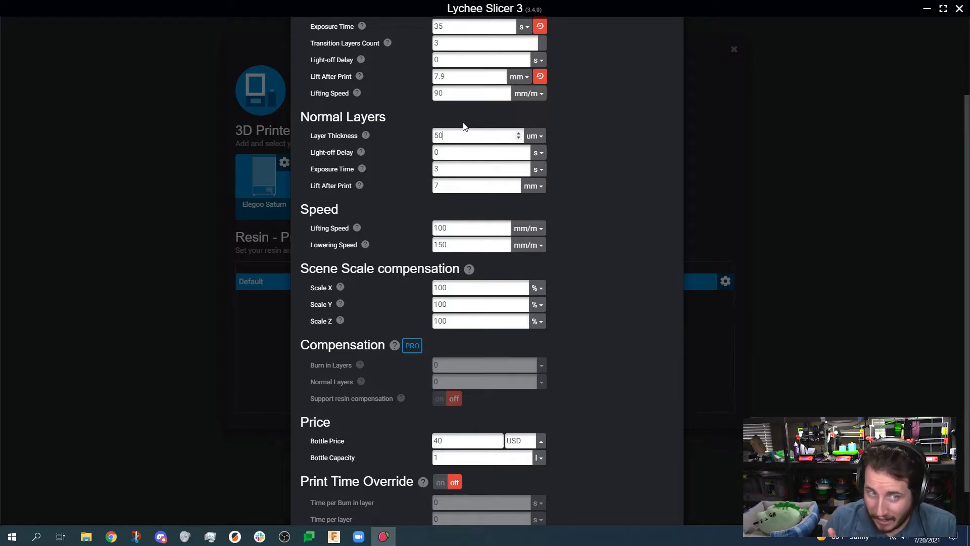
{"action": "double_click", "coordinate": [435, 168]}
{"action": "type", "text": "2.75"}
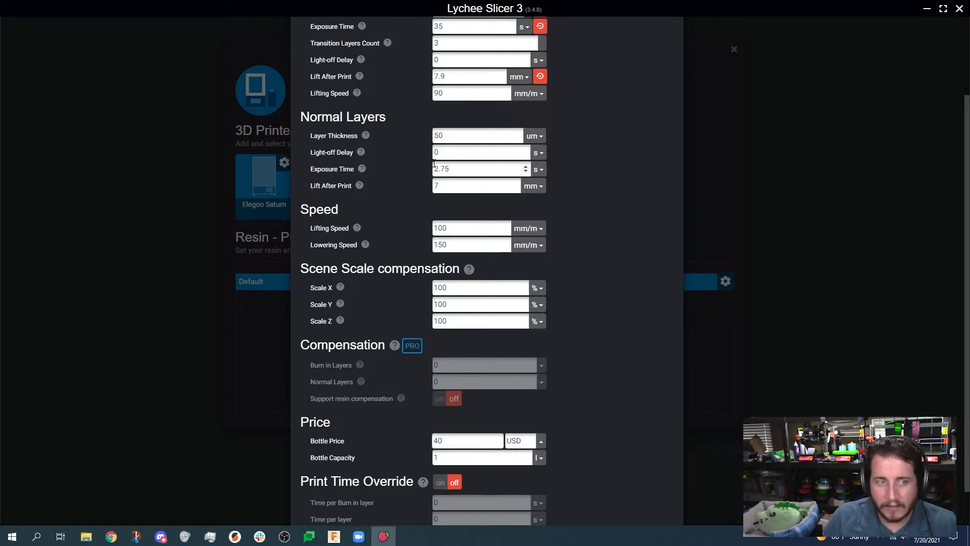
{"action": "scroll", "coordinate": [425, 169], "scroll_direction": "down", "scroll_amount": 1}
{"action": "left_click", "coordinate": [452, 143]}
{"action": "type", "text": ".5"}
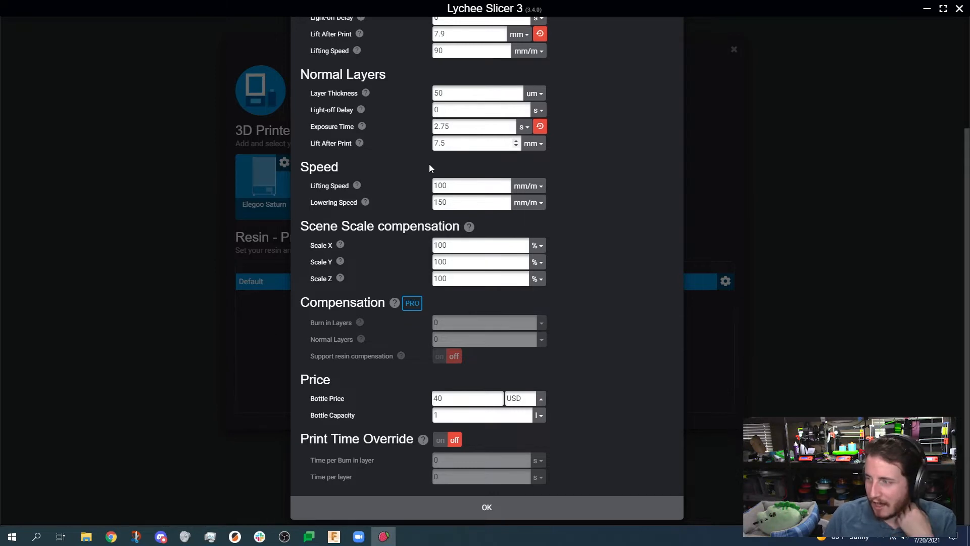
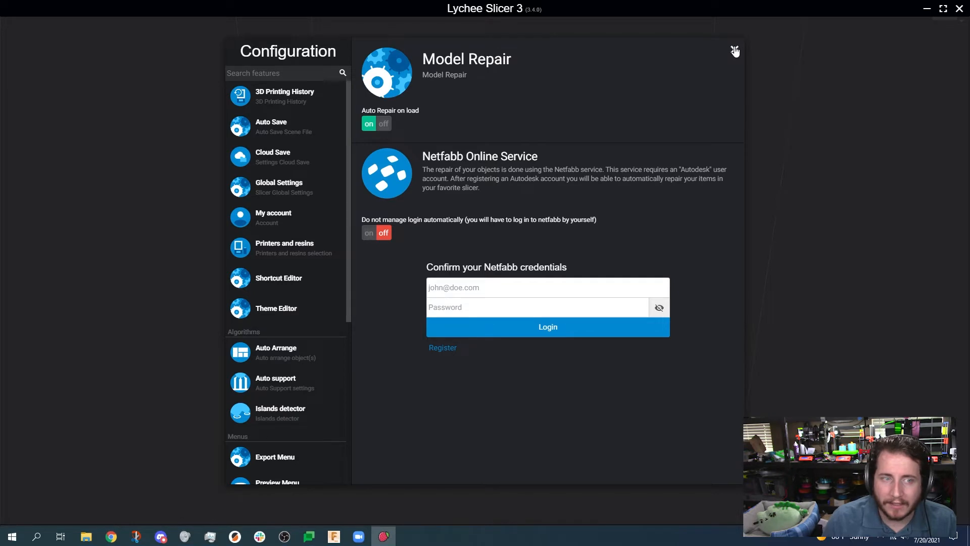
Close the configuration and auto-orient the 3DBenchy.
{"action": "left_click", "coordinate": [734, 51]}
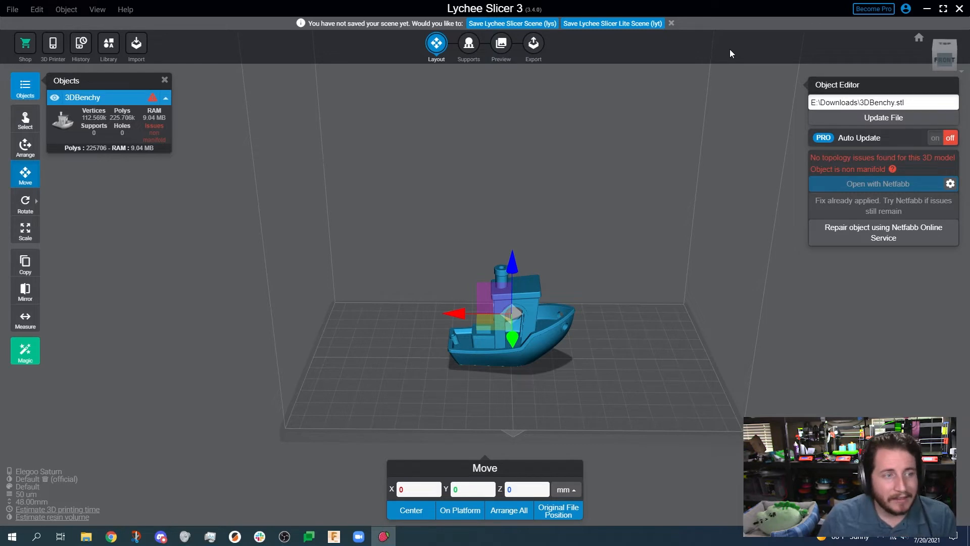
{"action": "mouse_move", "coordinate": [32, 212]}
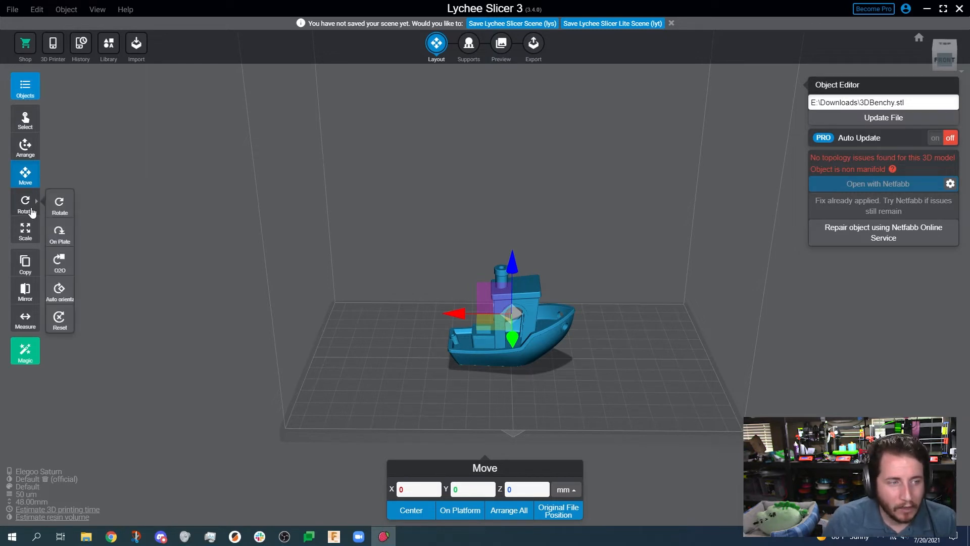
{"action": "left_click", "coordinate": [69, 289]}
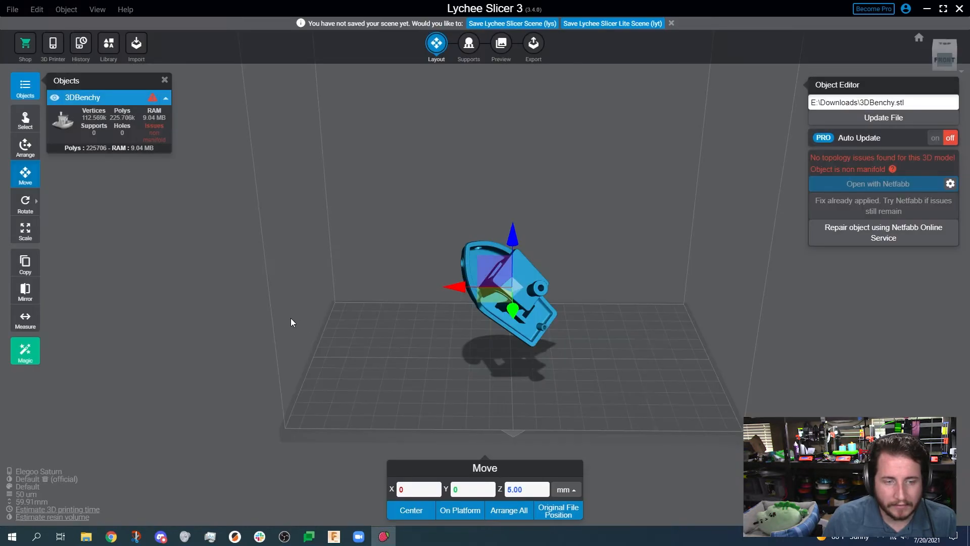
Deselect the 3DBenchy and examine its tilted orientation above the build plate from several angles.
{"action": "left_click", "coordinate": [320, 365]}
{"action": "left_click_drag", "start_coordinate": [338, 356], "coordinate": [511, 399]}
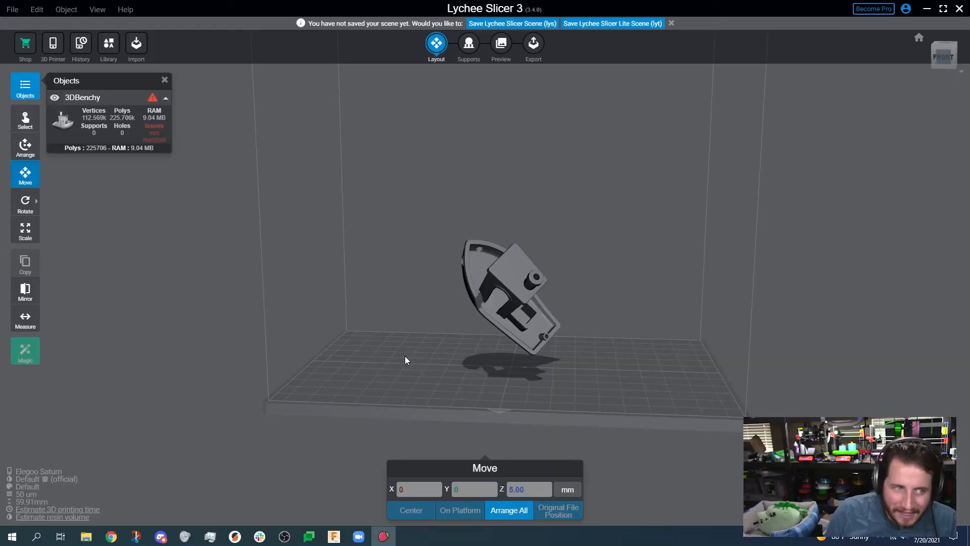
{"action": "left_click_drag", "start_coordinate": [358, 389], "coordinate": [357, 353]}
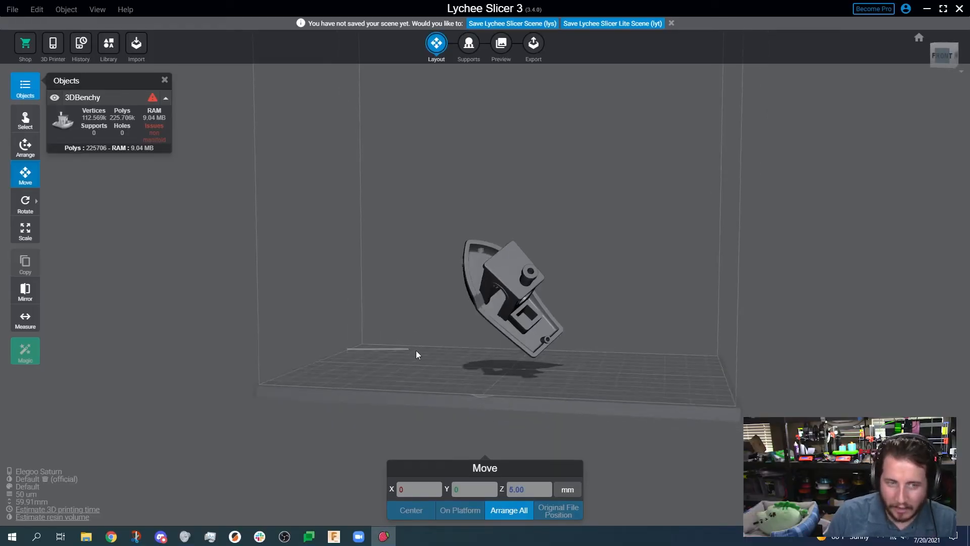
{"action": "left_click_drag", "start_coordinate": [416, 350], "coordinate": [516, 353]}
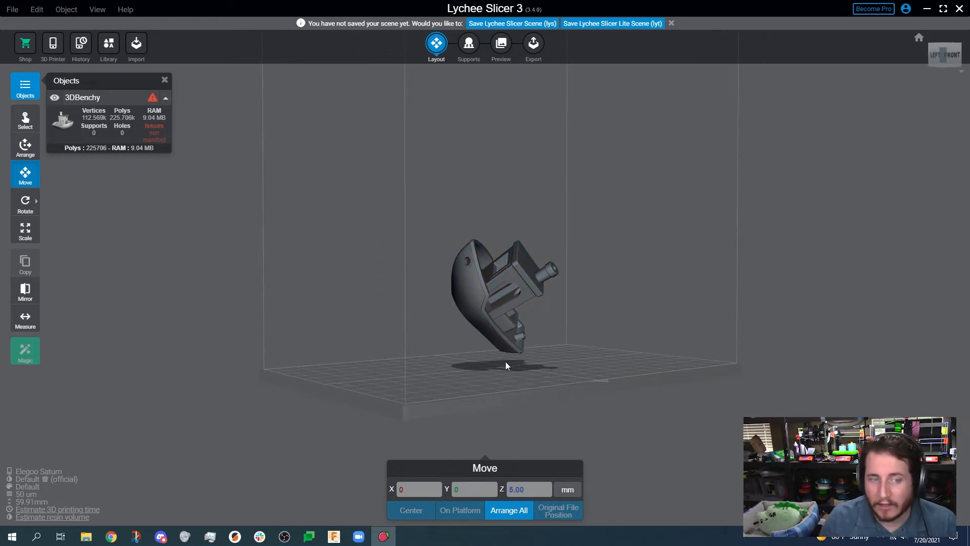
{"action": "left_click_drag", "start_coordinate": [643, 320], "coordinate": [536, 387]}
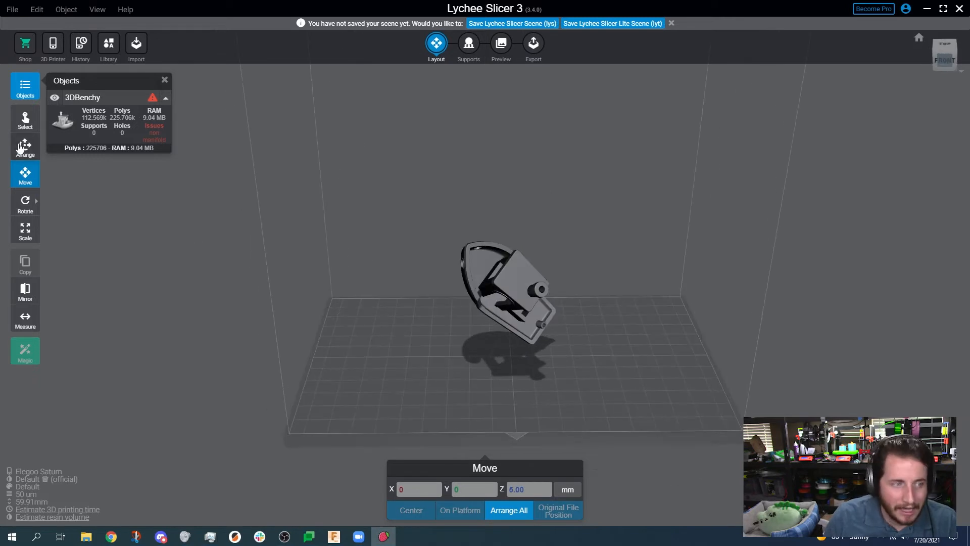
Auto-orient the 3DBenchy again to try a different orientation on the plate.
{"action": "left_click", "coordinate": [31, 207]}
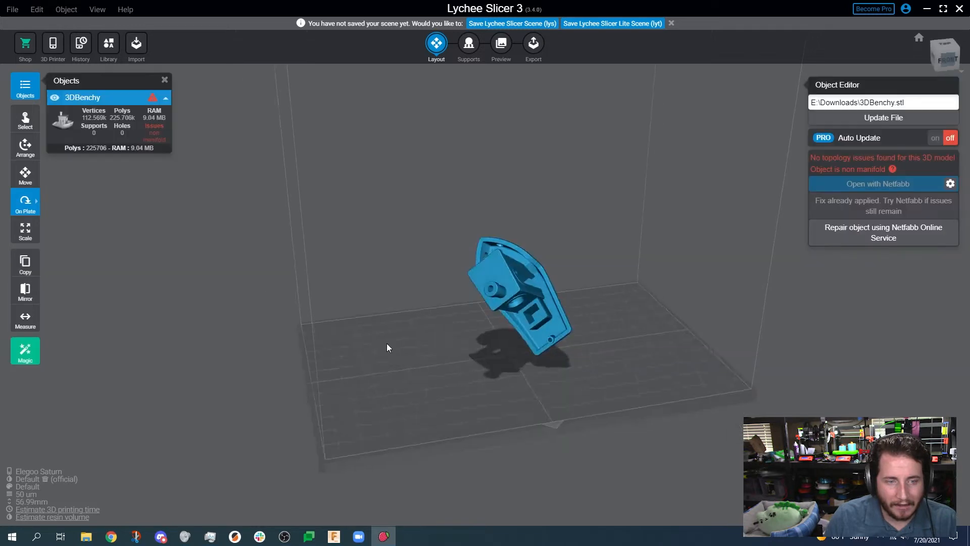
{"action": "left_click_drag", "start_coordinate": [387, 346], "coordinate": [435, 310]}
{"action": "left_click", "coordinate": [32, 202]}
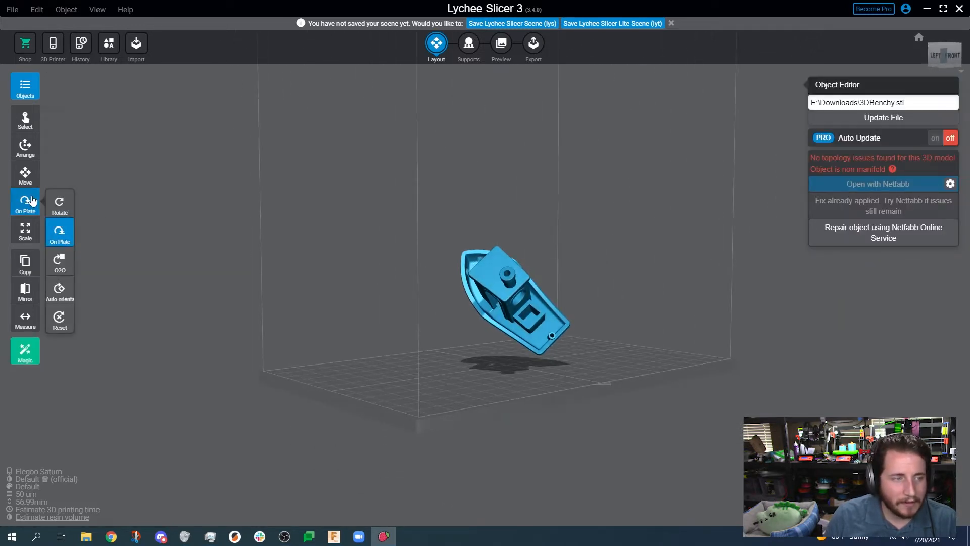
{"action": "left_click", "coordinate": [59, 286]}
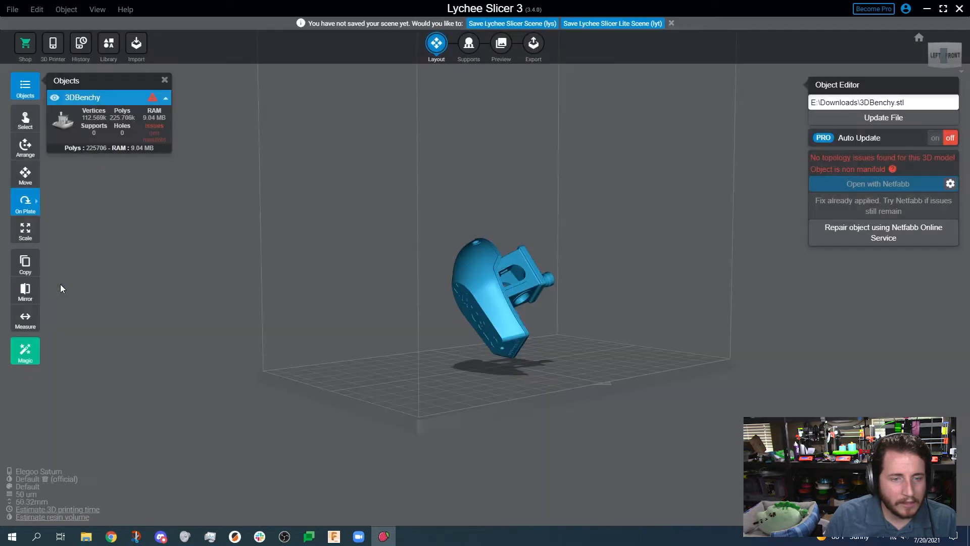
Run auto-orientation on the 3DBenchy once more and inspect the new tilt from another side.
{"action": "left_click_drag", "start_coordinate": [391, 427], "coordinate": [200, 386]}
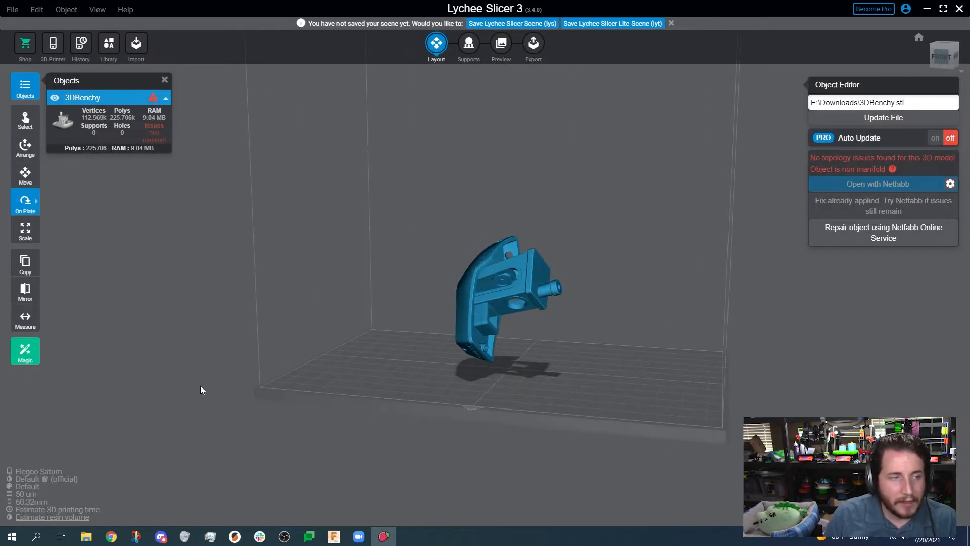
{"action": "left_click", "coordinate": [31, 207]}
{"action": "left_click", "coordinate": [60, 292]}
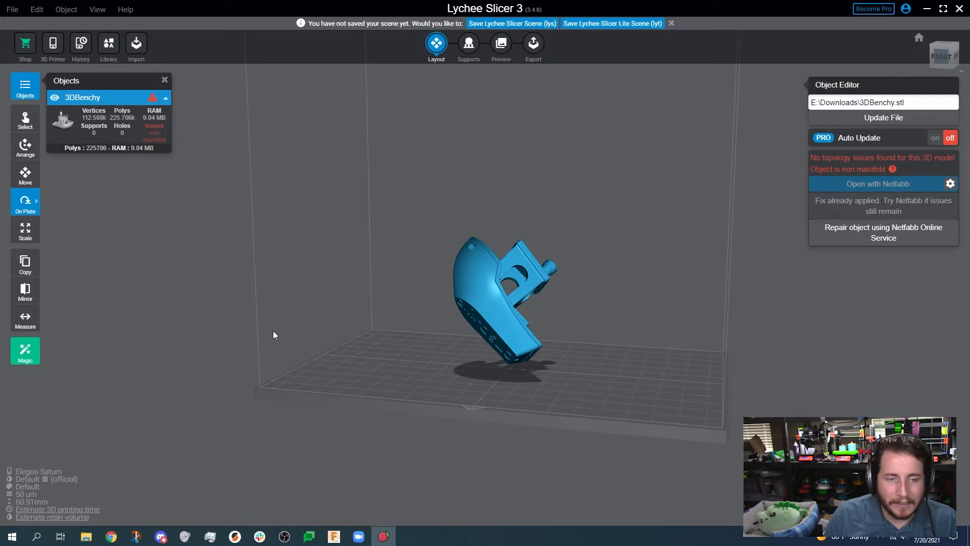
{"action": "left_click_drag", "start_coordinate": [272, 330], "coordinate": [197, 341]}
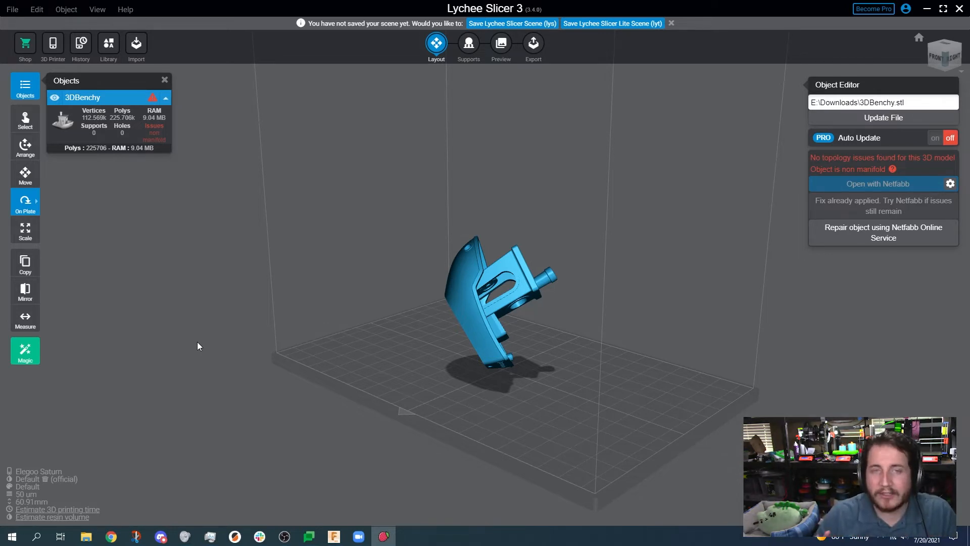
Move the 3DBenchy on the build plate to about X -6.5 mm and Y -6.2 mm.
{"action": "left_click", "coordinate": [26, 145]}
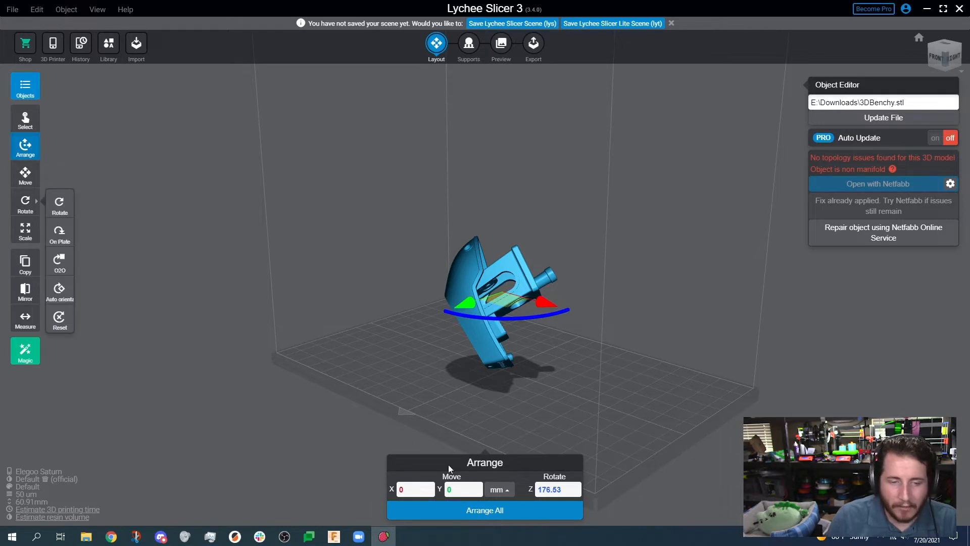
{"action": "left_click_drag", "start_coordinate": [407, 316], "coordinate": [373, 373]}
{"action": "left_click", "coordinate": [23, 180]}
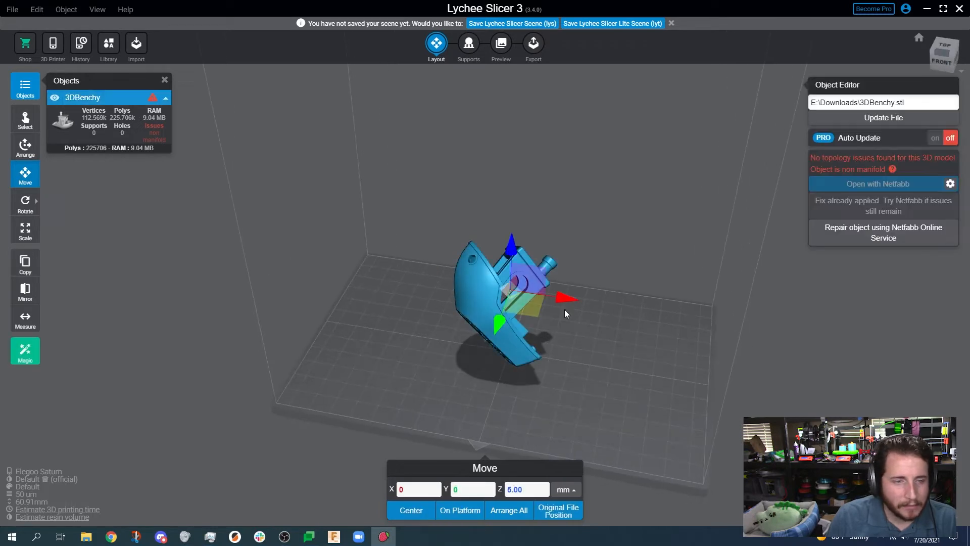
{"action": "left_click_drag", "start_coordinate": [564, 301], "coordinate": [465, 343]}
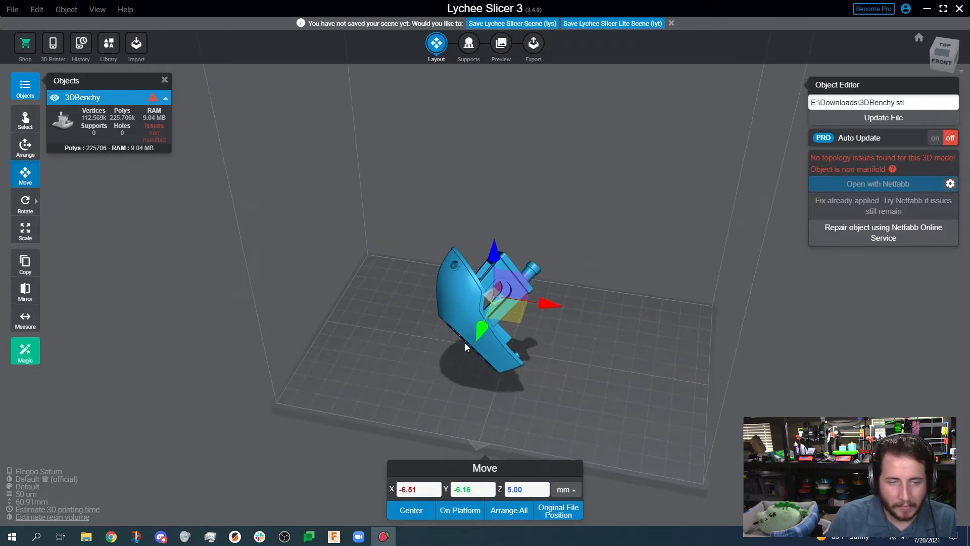
View the 3DBenchy's scale options and measure across the round hole in its bow.
{"action": "mouse_move", "coordinate": [43, 208]}
{"action": "left_click", "coordinate": [25, 233]}
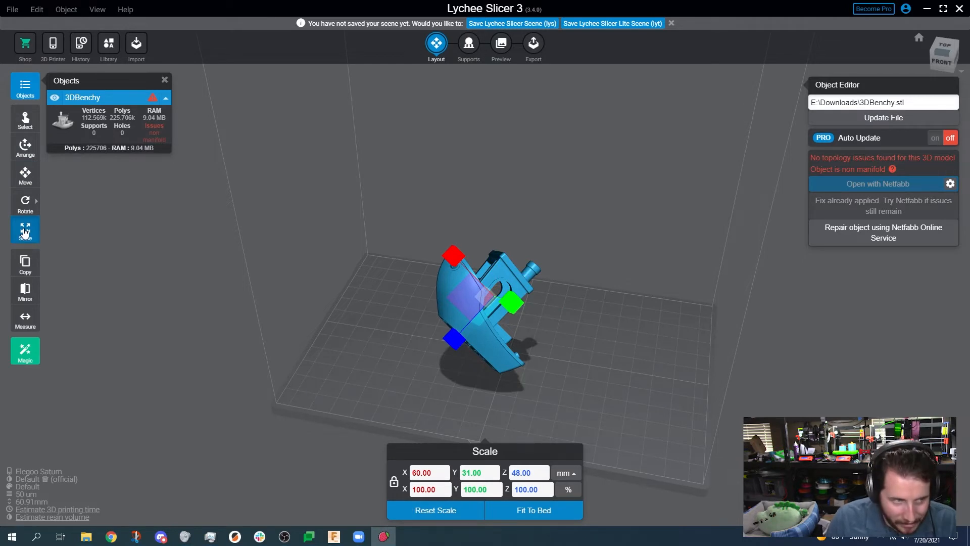
{"action": "left_click", "coordinate": [25, 320]}
{"action": "right_click_drag", "start_coordinate": [283, 304], "coordinate": [389, 301]}
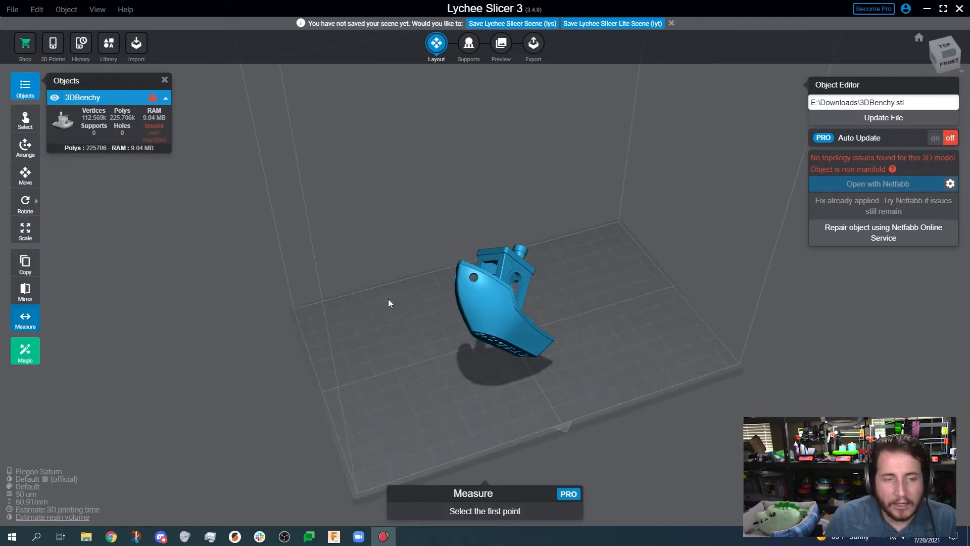
{"action": "scroll", "coordinate": [412, 273], "scroll_direction": "up", "scroll_amount": 6}
{"action": "scroll", "coordinate": [490, 273], "scroll_direction": "up", "scroll_amount": 3}
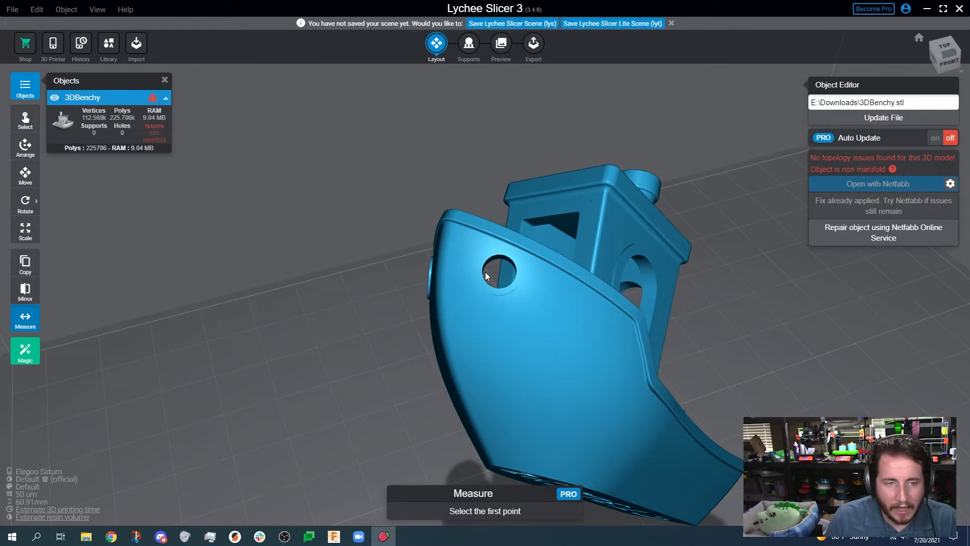
{"action": "left_click", "coordinate": [479, 266]}
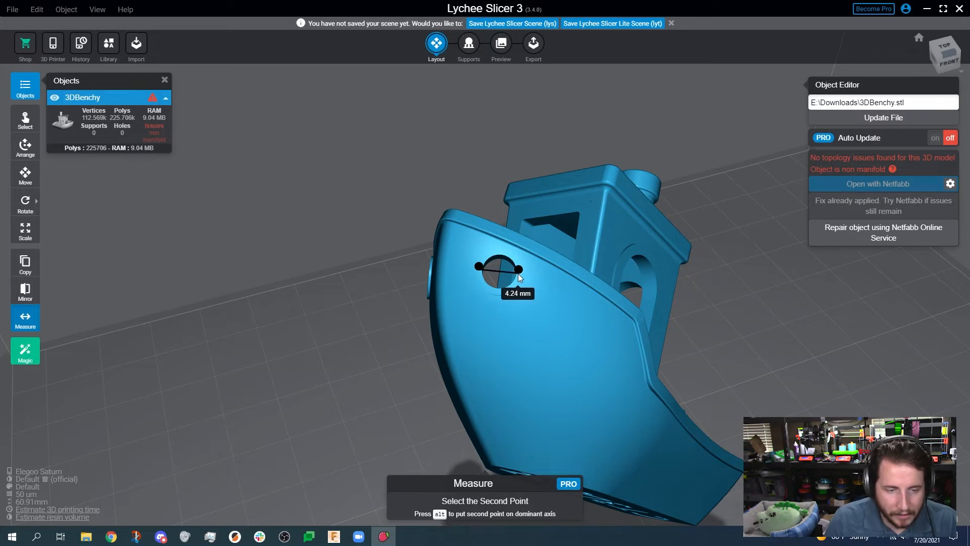
Automatically orient the 3DBenchy and generate optimized supports, bracing and a raft using the Medium support preset, and inspect them.
{"action": "left_click", "coordinate": [26, 352]}
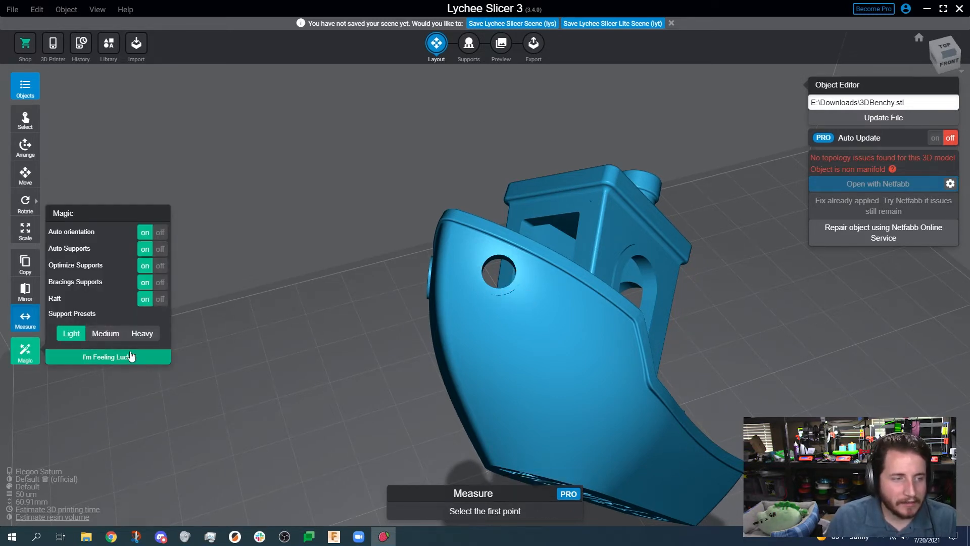
{"action": "left_click", "coordinate": [106, 332]}
{"action": "left_click", "coordinate": [108, 356]}
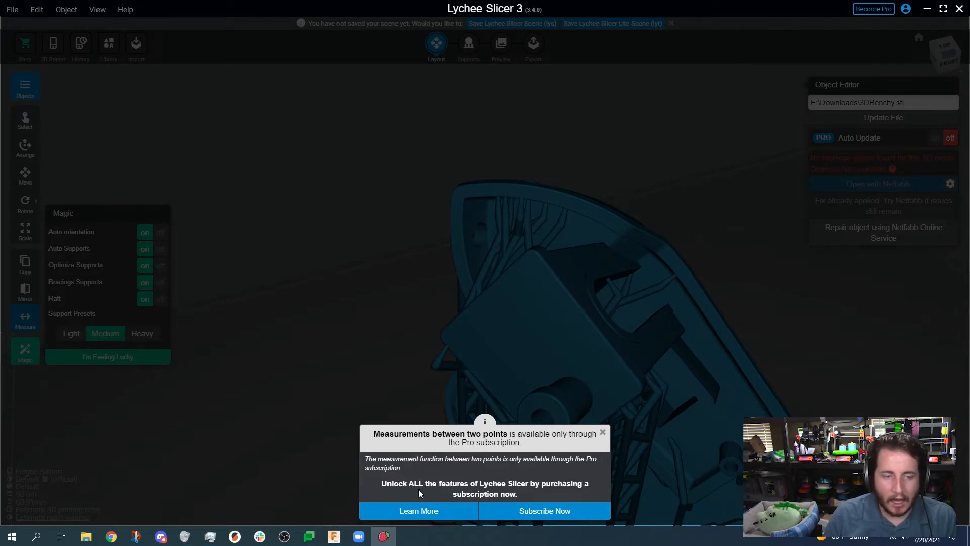
{"action": "left_click", "coordinate": [602, 432]}
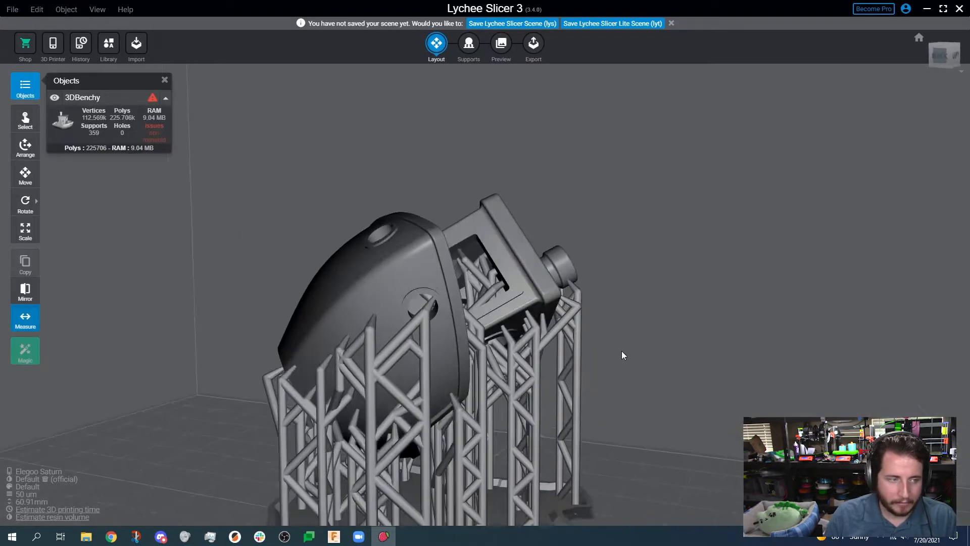
{"action": "left_click_drag", "start_coordinate": [621, 351], "coordinate": [480, 521]}
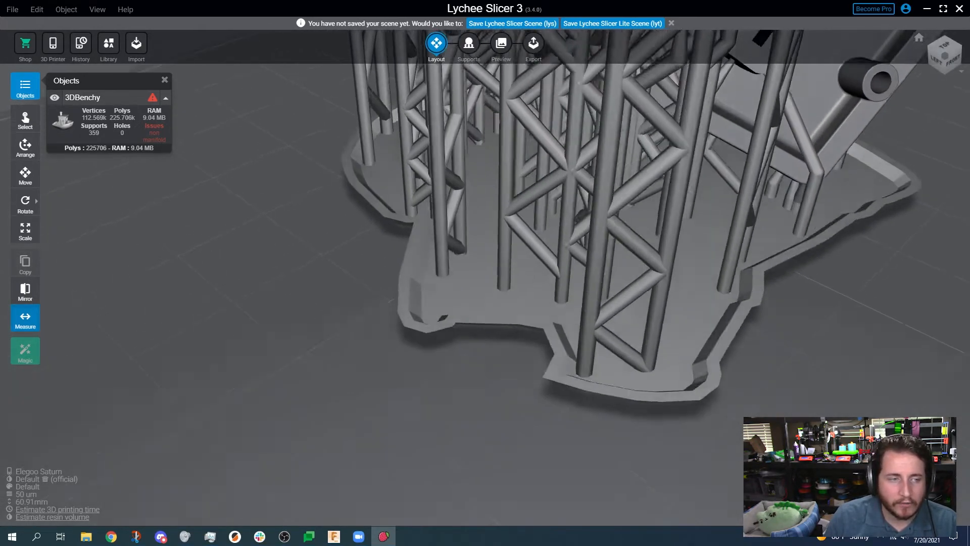
Regenerate the 3DBenchy's automatic orientation, supports and raft with the Heavy support preset and inspect the thicker supports.
{"action": "scroll", "coordinate": [437, 371], "scroll_direction": "down", "scroll_amount": 3}
{"action": "left_click", "coordinate": [25, 350]}
{"action": "left_click", "coordinate": [114, 357]}
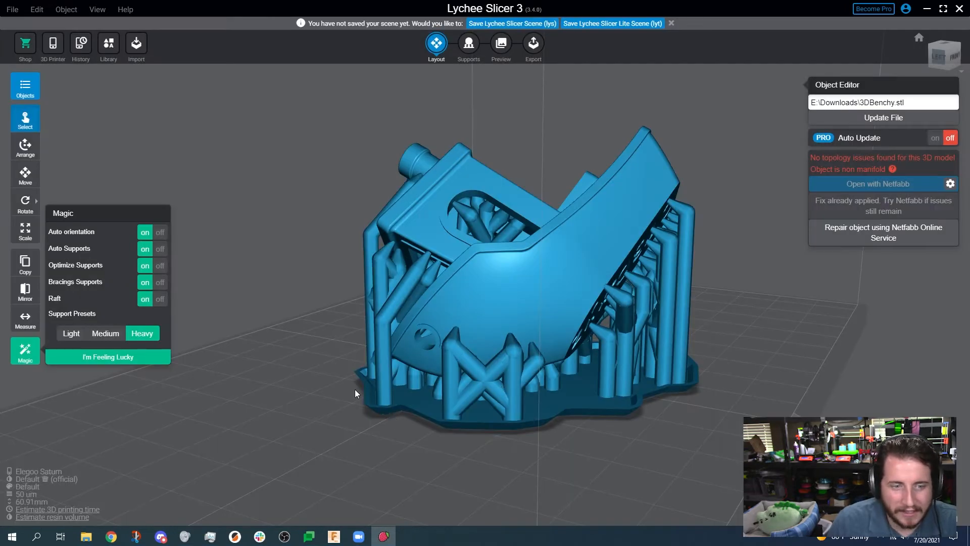
{"action": "right_click_drag", "start_coordinate": [355, 389], "coordinate": [394, 424]}
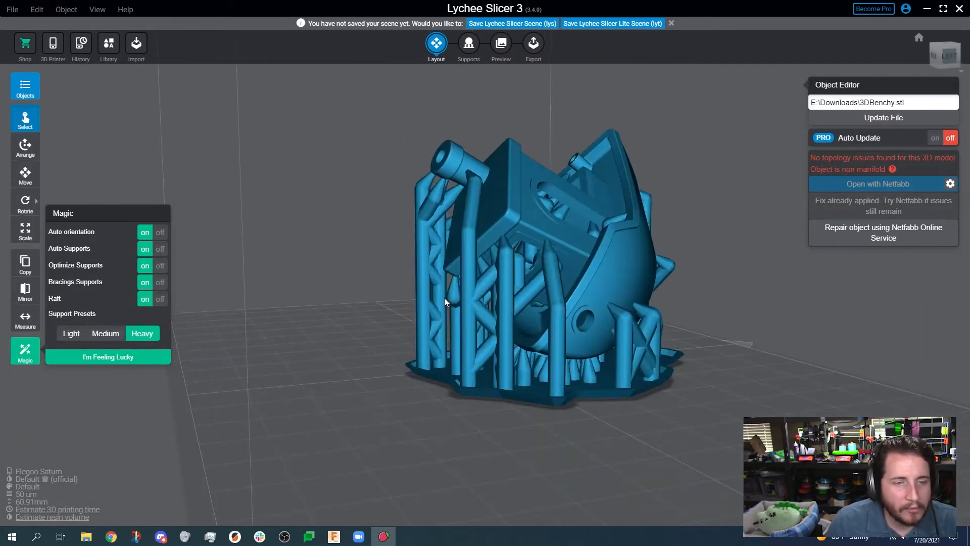
Regenerate the 3DBenchy's automatic orientation, supports, bracing and raft with the Light support preset.
{"action": "left_click", "coordinate": [72, 334]}
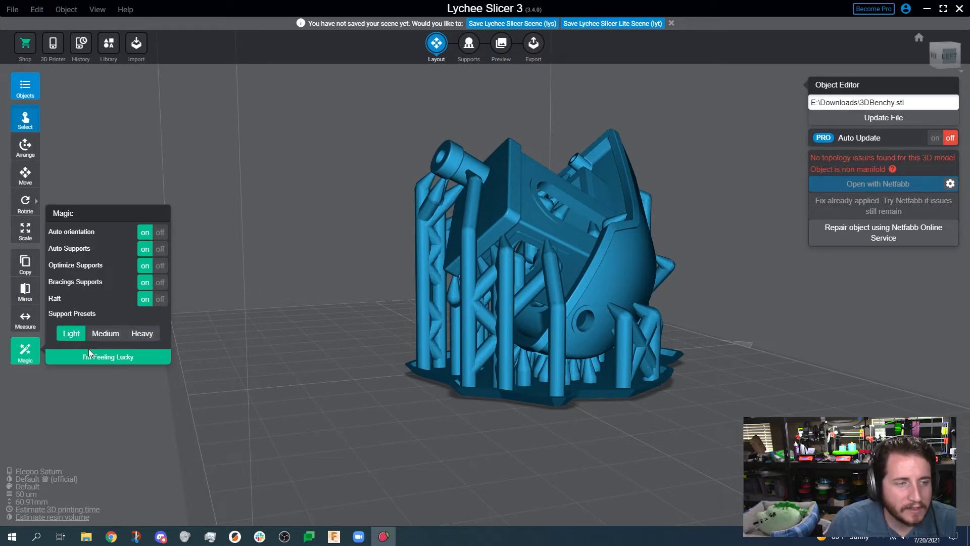
{"action": "left_click", "coordinate": [91, 354]}
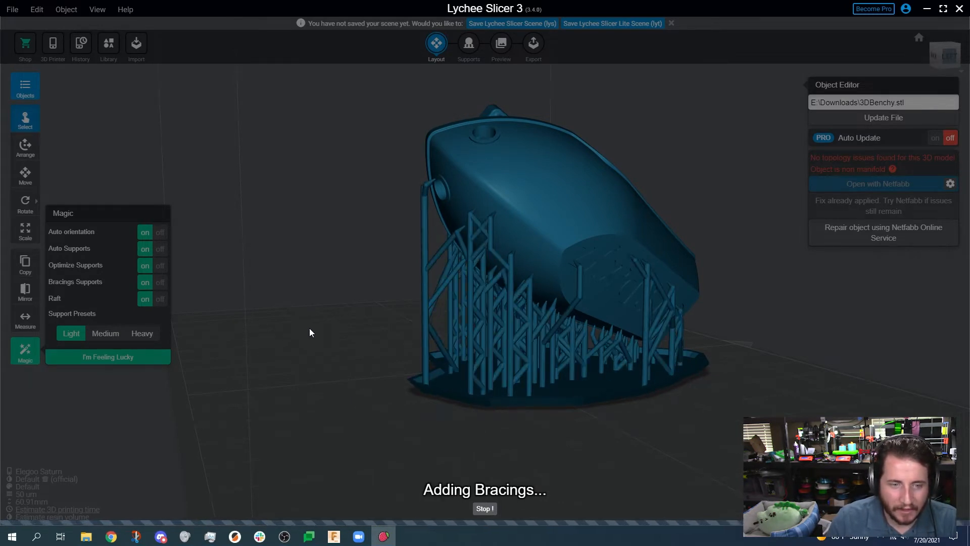
{"action": "left_click_drag", "start_coordinate": [310, 332], "coordinate": [454, 376]}
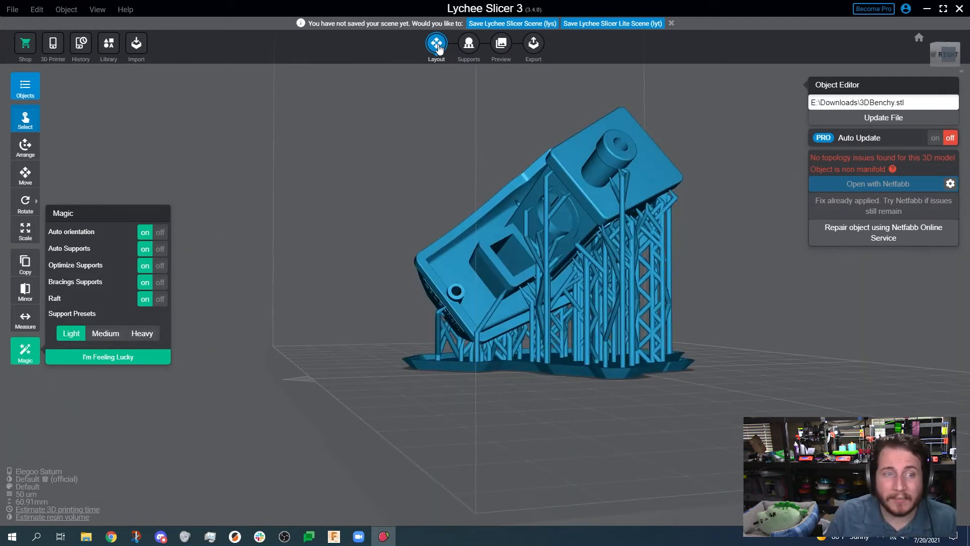
Switch to the Supports stage, view the 3DBenchy's underside and check the available support shape types.
{"action": "left_click", "coordinate": [466, 46]}
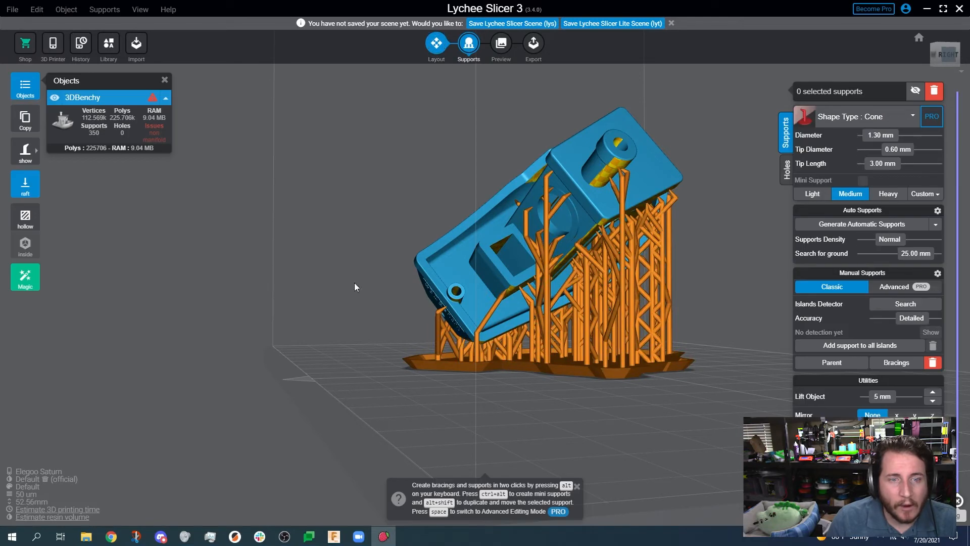
{"action": "left_click_drag", "start_coordinate": [362, 250], "coordinate": [255, 211]}
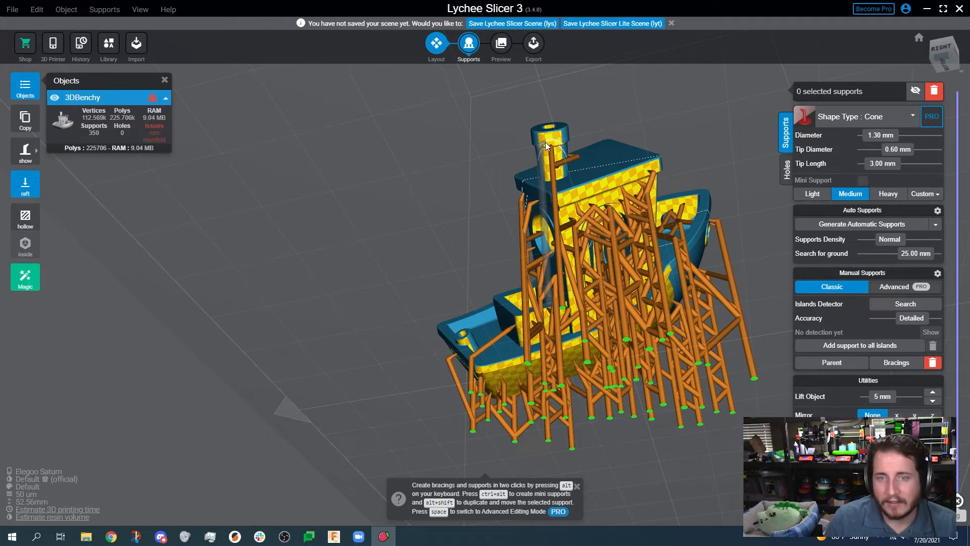
{"action": "left_click", "coordinate": [912, 116]}
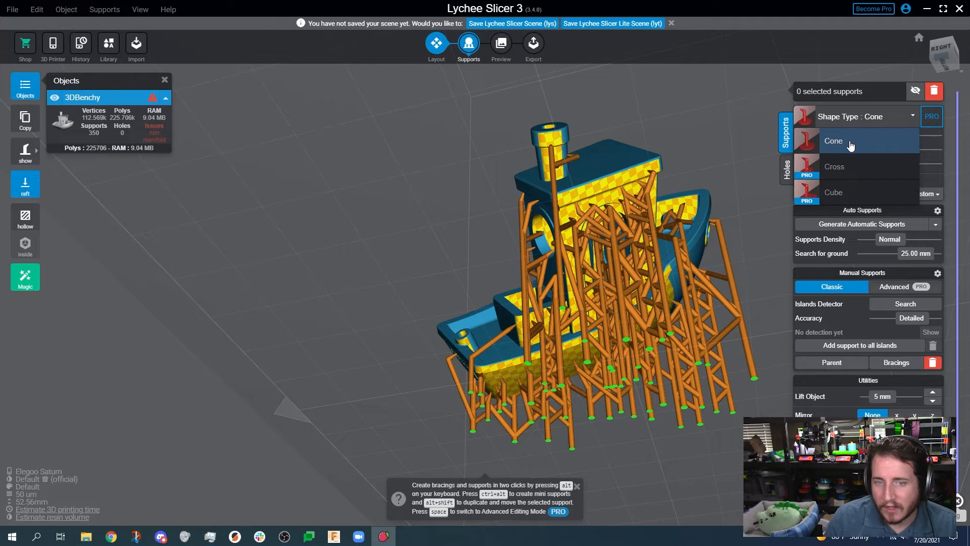
{"action": "left_click", "coordinate": [911, 118]}
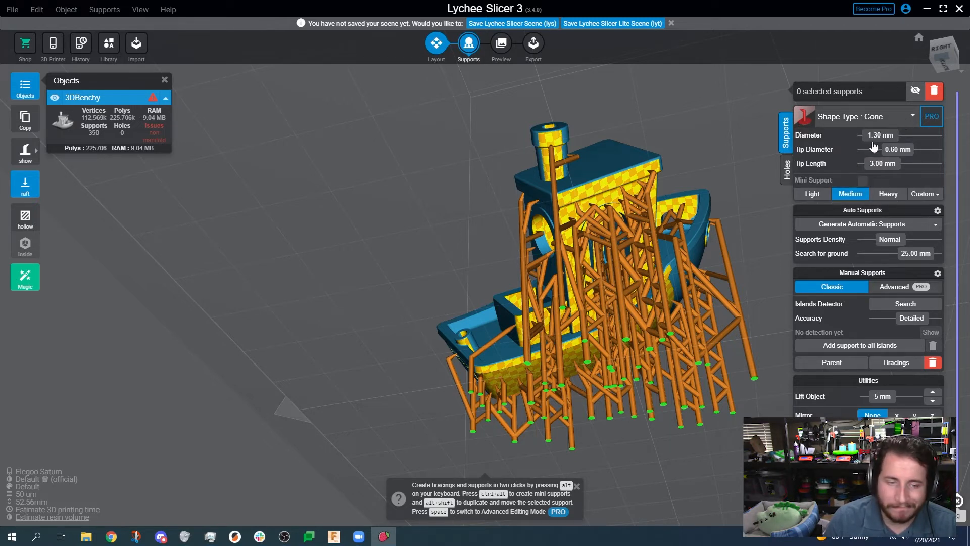
Manually add Medium cone supports under the 3DBenchy's chimney and other overhanging areas of the cabin and hull.
{"action": "left_click", "coordinate": [556, 140]}
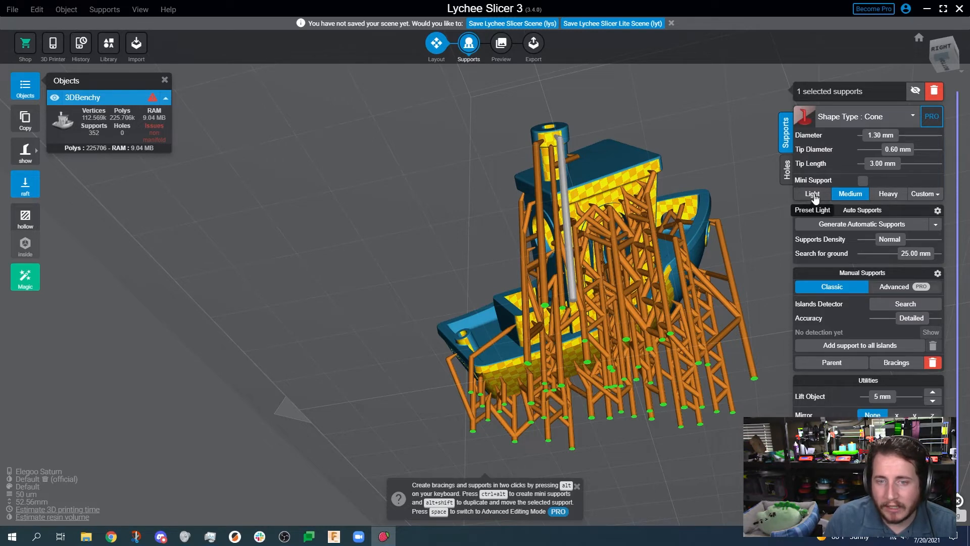
{"action": "left_click_drag", "start_coordinate": [708, 139], "coordinate": [550, 167]}
{"action": "left_click", "coordinate": [538, 165]}
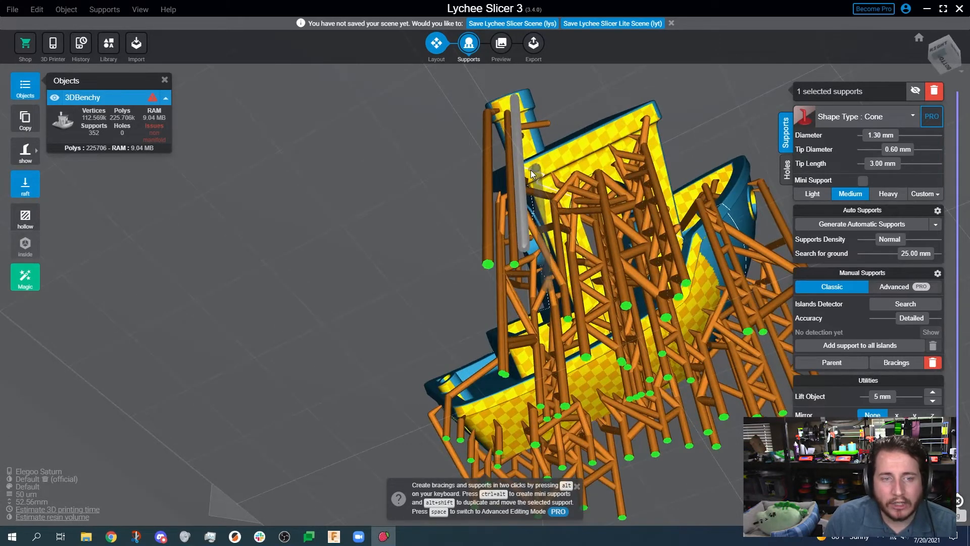
{"action": "left_click_drag", "start_coordinate": [504, 213], "coordinate": [446, 237]}
{"action": "left_click", "coordinate": [443, 237]}
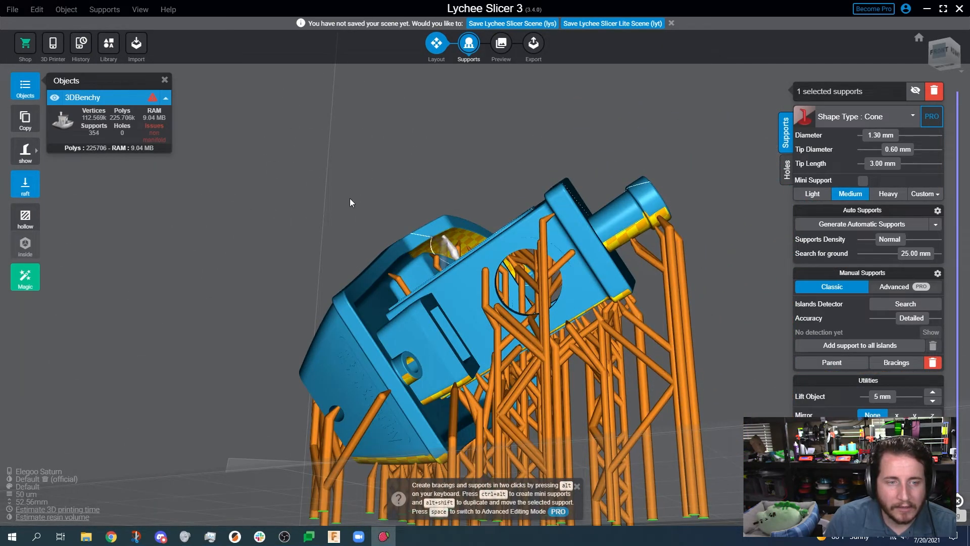
Try to switch manual support editing to the Advanced mode.
{"action": "left_click_drag", "start_coordinate": [350, 198], "coordinate": [255, 216]}
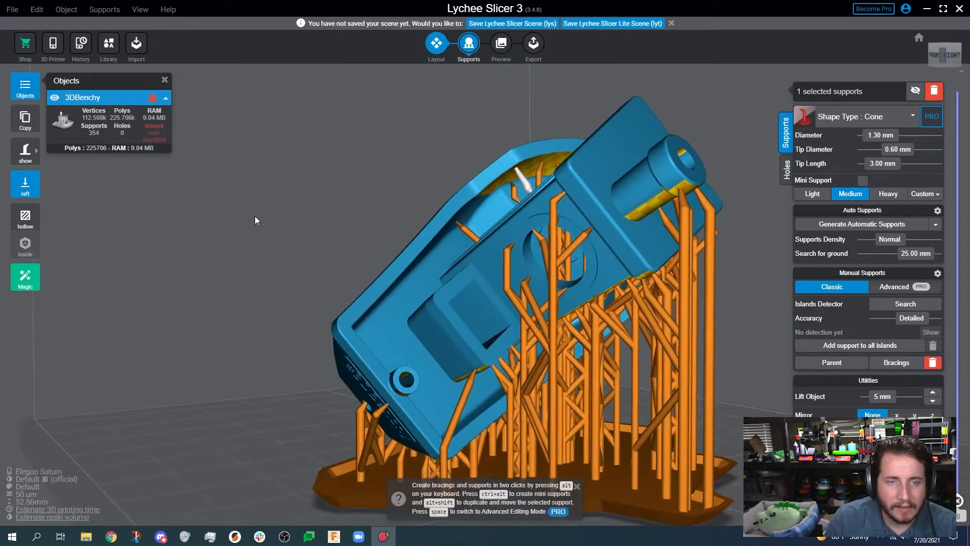
{"action": "key", "text": "space"}
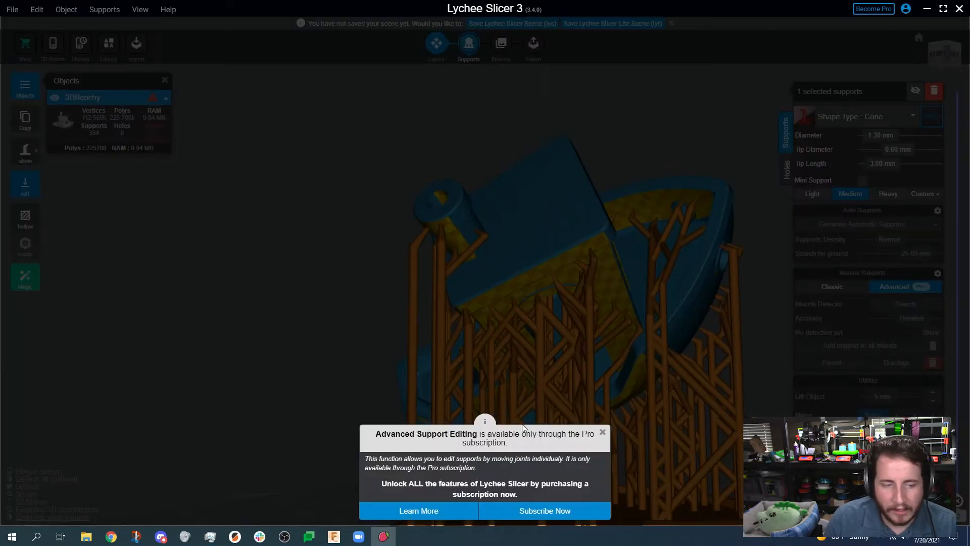
{"action": "left_click", "coordinate": [602, 432]}
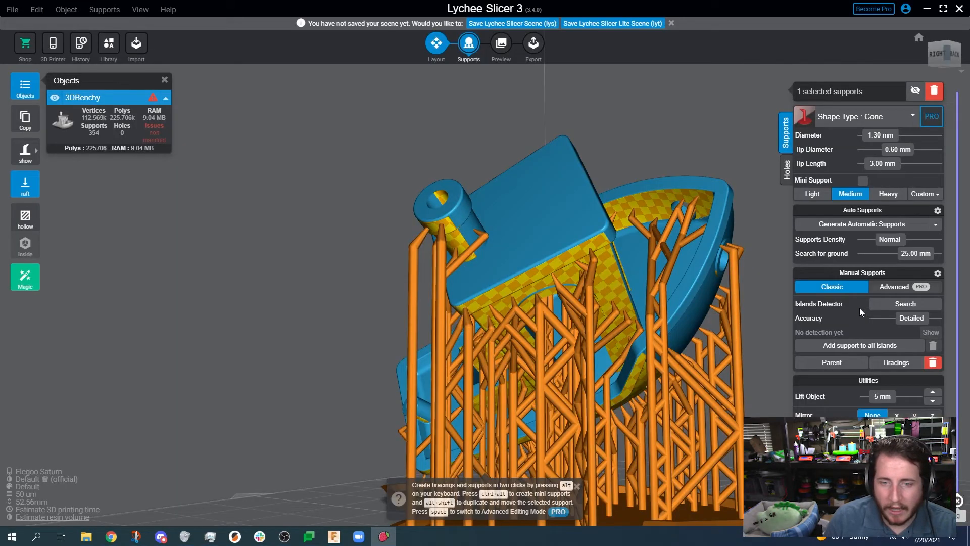
Search the 3DBenchy for unsupported islands at Detailed accuracy and examine the flagged areas on the stern and cabin.
{"action": "left_click", "coordinate": [891, 305]}
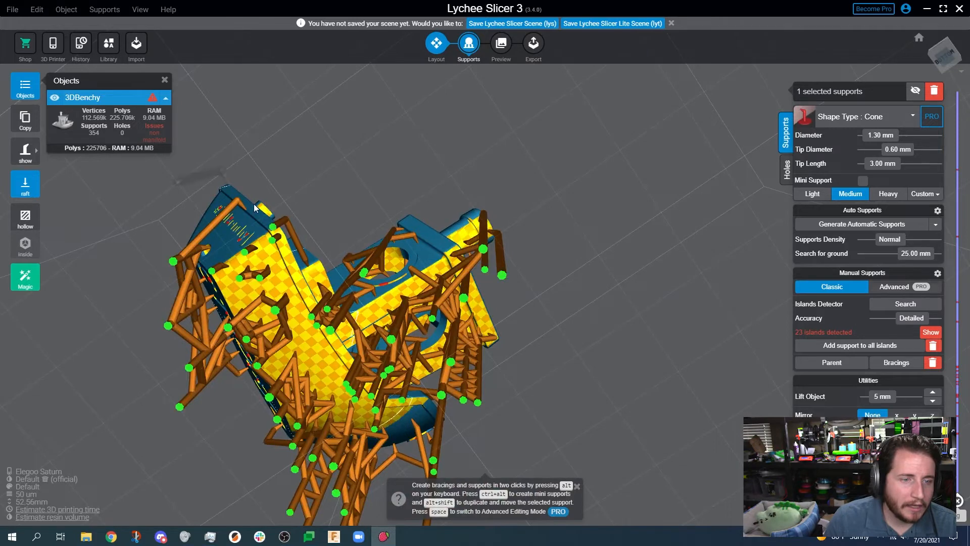
{"action": "scroll", "coordinate": [256, 206], "scroll_direction": "up", "scroll_amount": 3}
{"action": "middle_click_drag", "start_coordinate": [274, 213], "coordinate": [404, 177]}
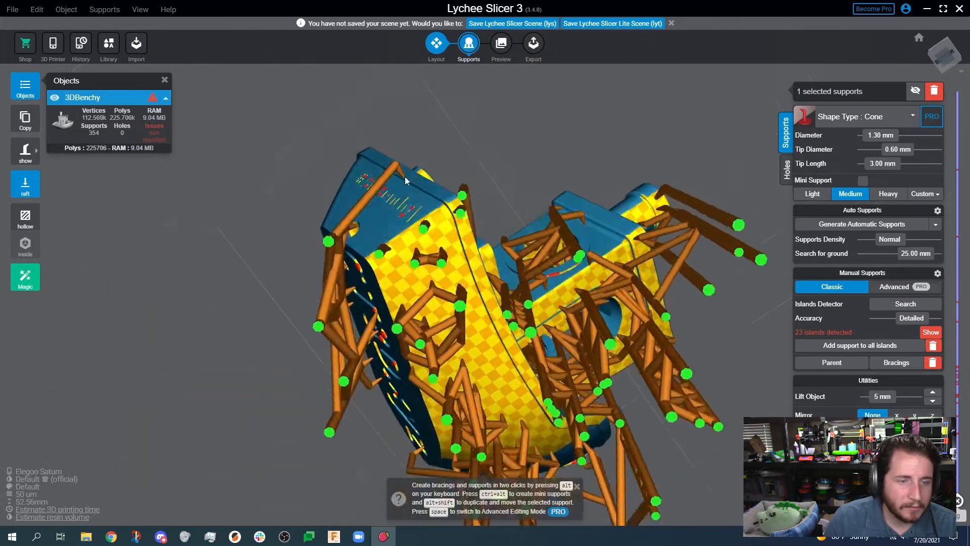
{"action": "middle_click_drag", "start_coordinate": [573, 232], "coordinate": [399, 236]}
{"action": "scroll", "coordinate": [400, 237], "scroll_direction": "up", "scroll_amount": 4}
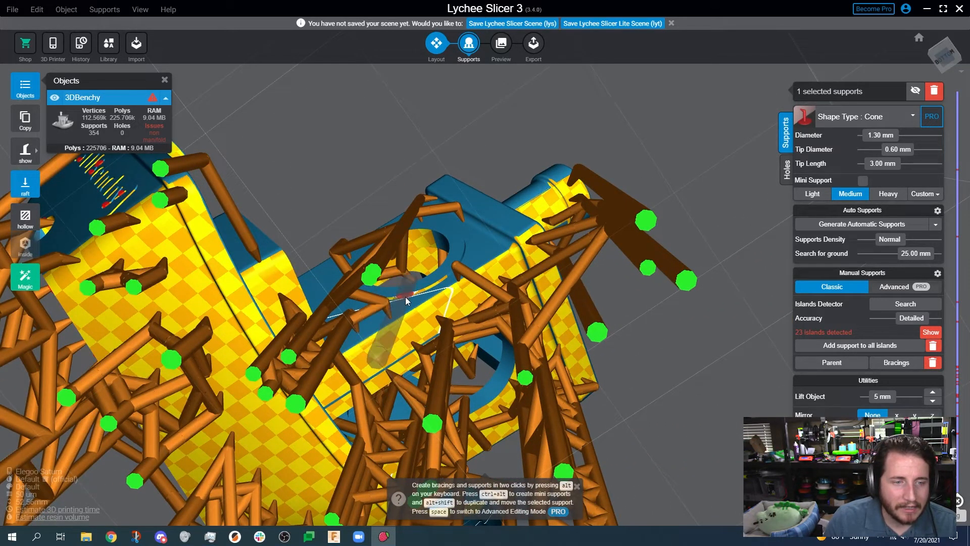
Add a Light preset support to the island beside the arched opening in the cabin wall.
{"action": "left_click", "coordinate": [813, 194]}
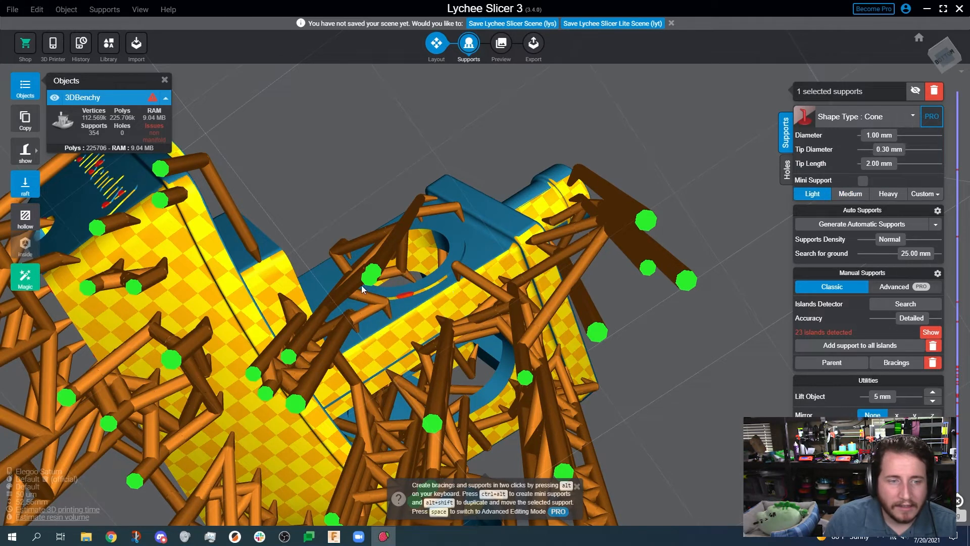
{"action": "left_click", "coordinate": [401, 296]}
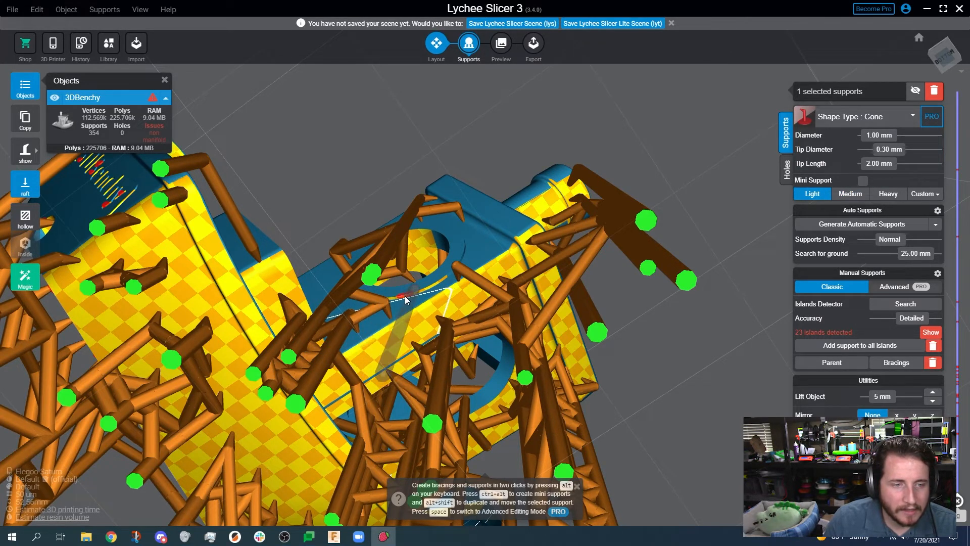
{"action": "right_click_drag", "start_coordinate": [322, 144], "coordinate": [338, 205]}
{"action": "scroll", "coordinate": [260, 235], "scroll_direction": "up", "scroll_amount": 3}
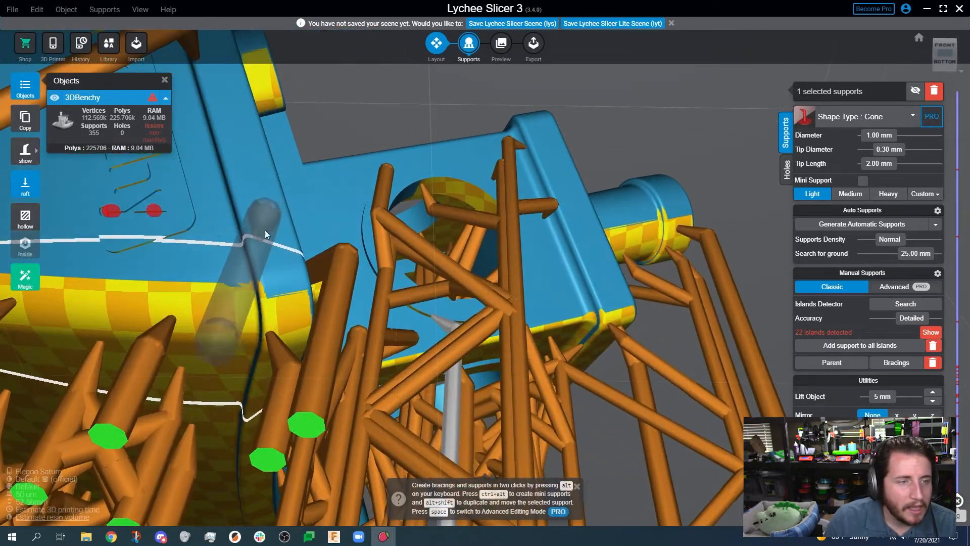
Add Light preset cone supports to the islands in the first characters of the #3DBenchy lettering on the stern.
{"action": "right_click_drag", "start_coordinate": [353, 88], "coordinate": [464, 153]}
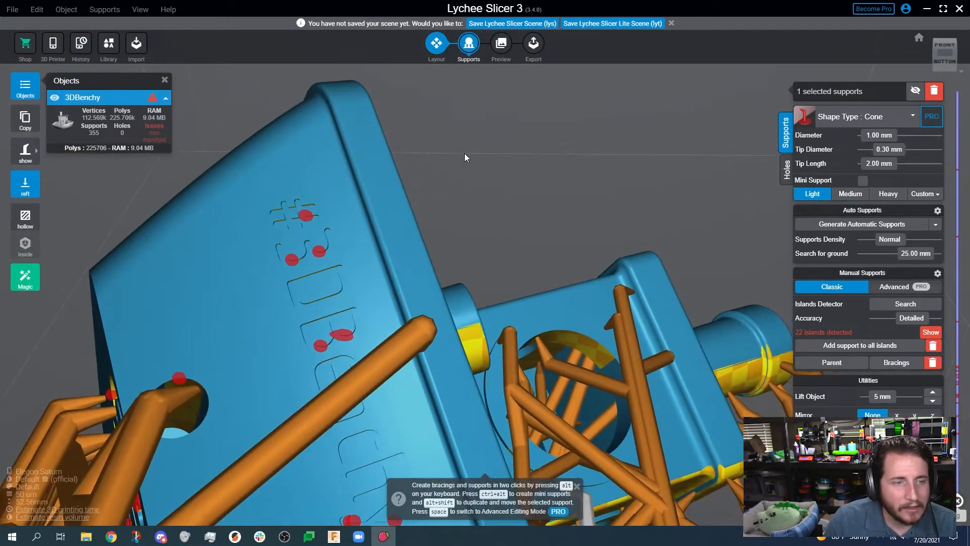
{"action": "scroll", "coordinate": [325, 186], "scroll_direction": "up", "scroll_amount": 2}
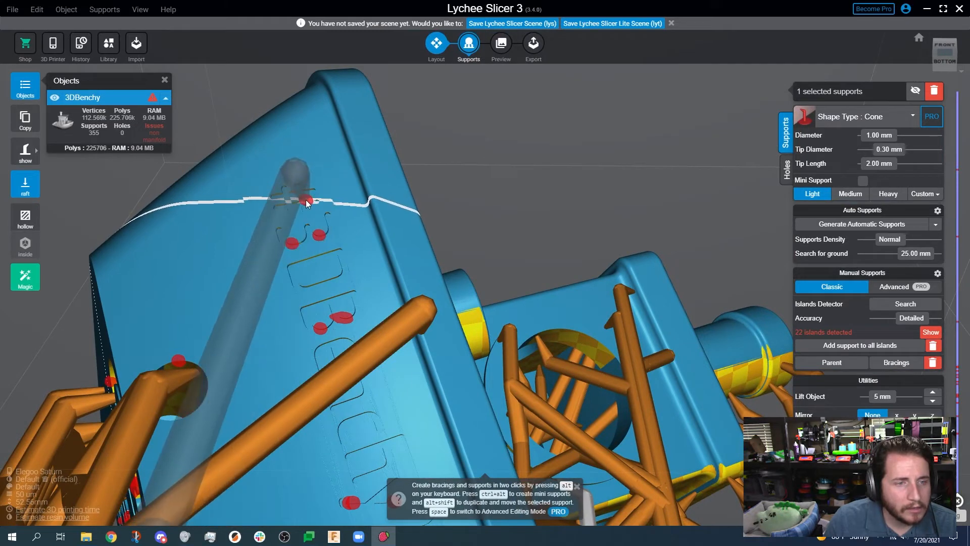
{"action": "left_click", "coordinate": [305, 201]}
{"action": "left_click", "coordinate": [294, 243]}
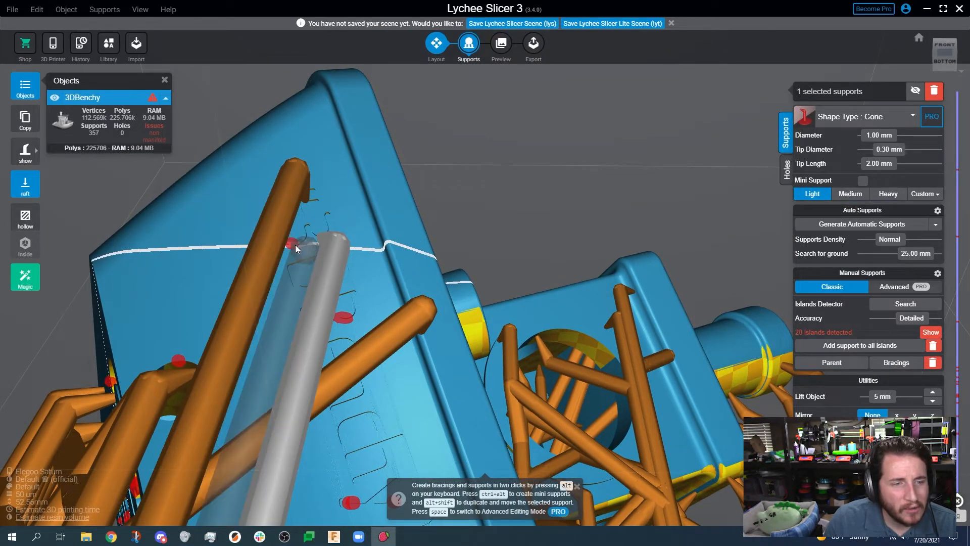
{"action": "left_click", "coordinate": [295, 245]}
{"action": "left_click", "coordinate": [343, 317]}
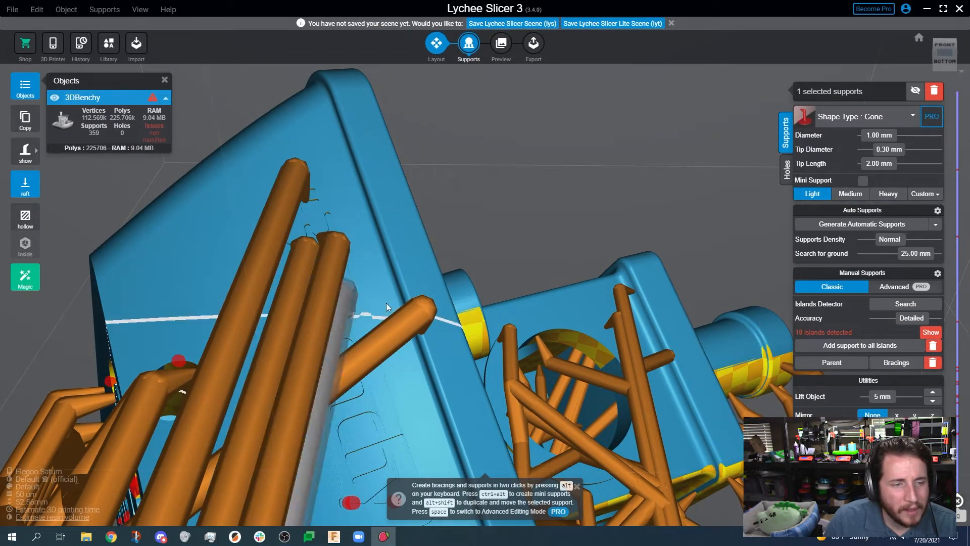
Add Light preset cone supports to the two islands near the end of the stern lettering.
{"action": "right_click_drag", "start_coordinate": [386, 302], "coordinate": [467, 105]}
{"action": "middle_click_drag", "start_coordinate": [469, 105], "coordinate": [483, 55]}
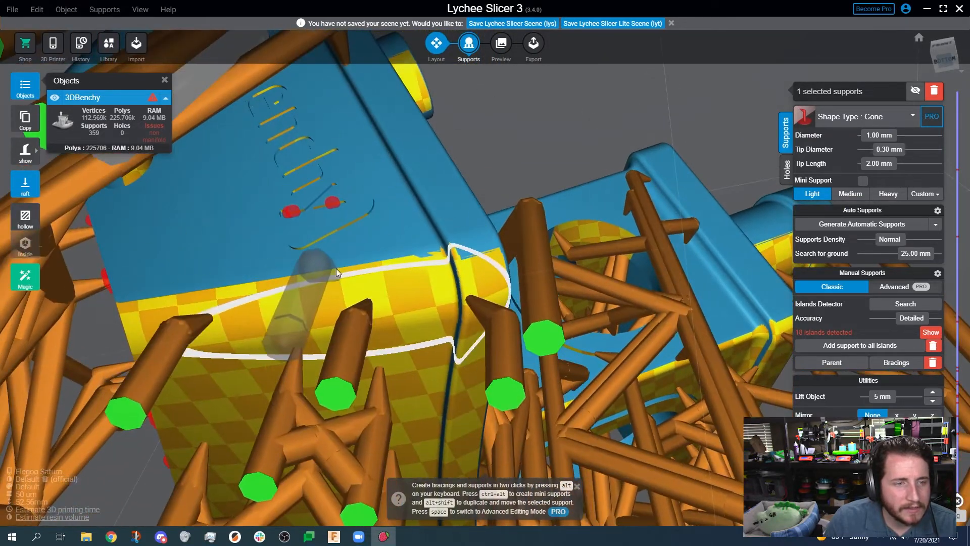
{"action": "left_click", "coordinate": [332, 201]}
{"action": "left_click", "coordinate": [294, 216]}
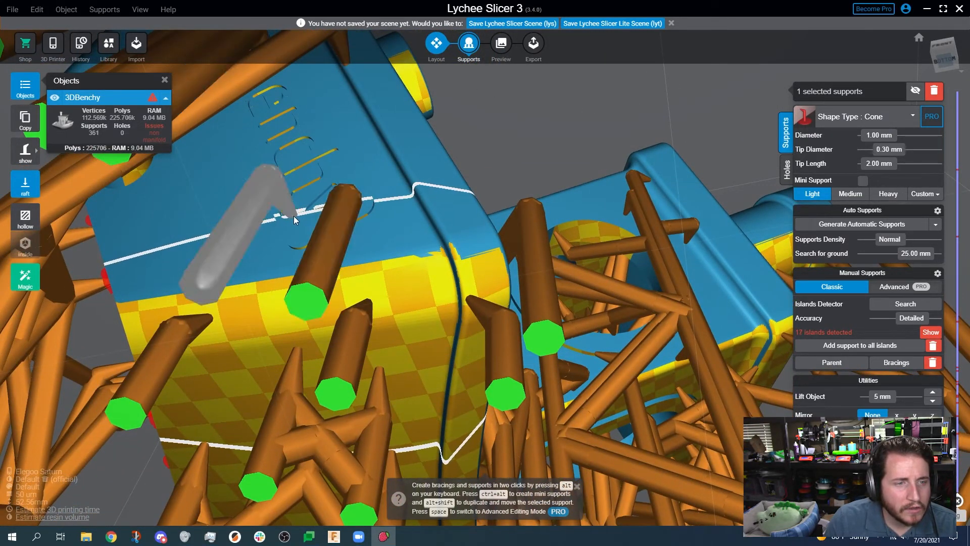
{"action": "right_click_drag", "start_coordinate": [372, 234], "coordinate": [727, 69]}
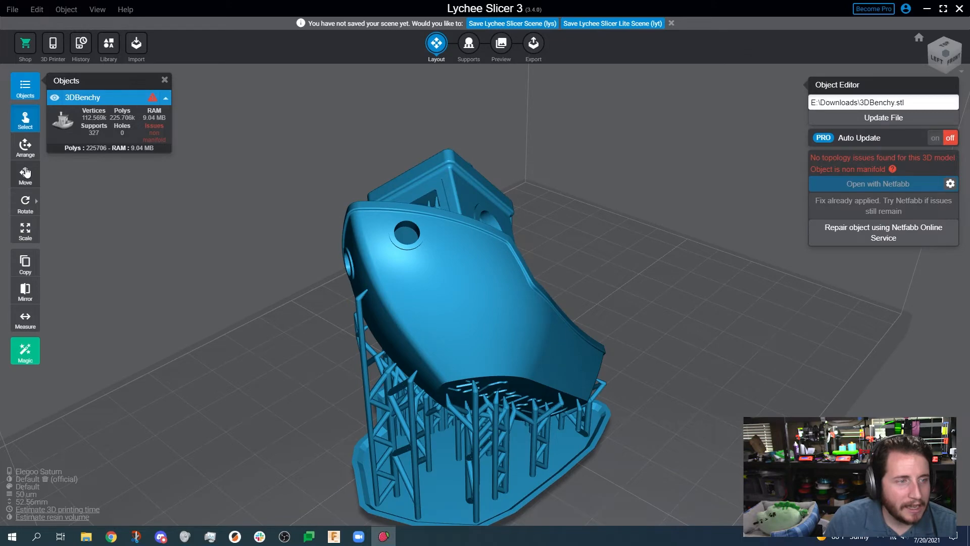
Auto-orient the 3DBenchy again, accepting the deletion of its existing supports.
{"action": "left_click", "coordinate": [26, 202]}
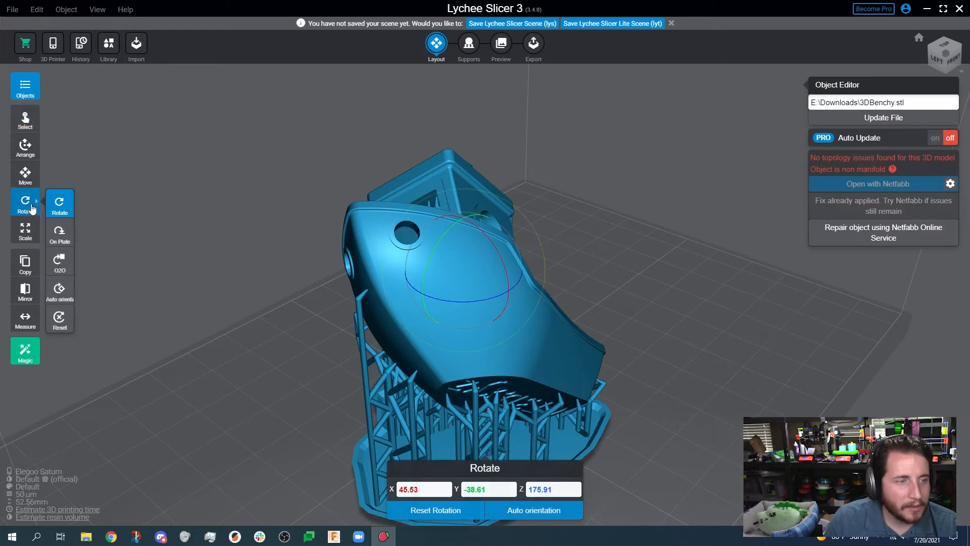
{"action": "left_click", "coordinate": [59, 292]}
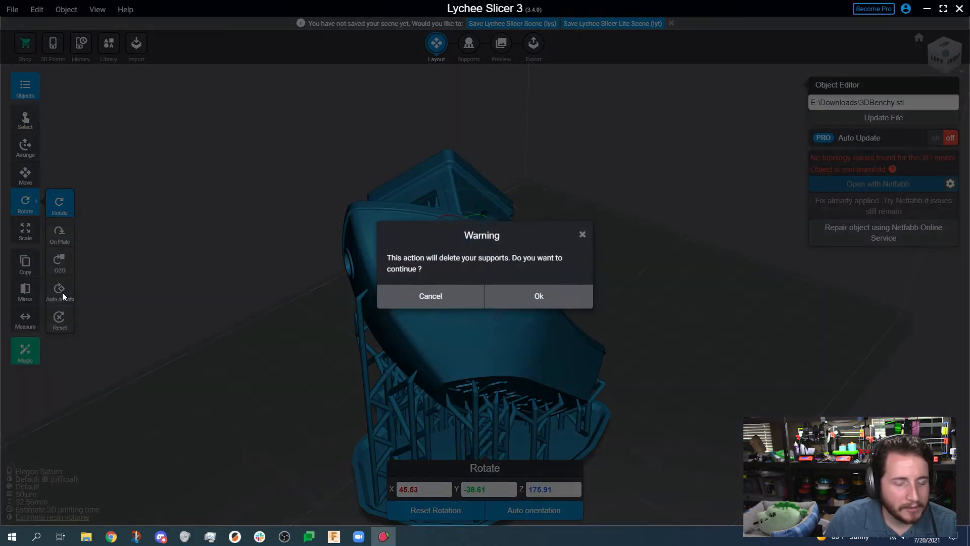
{"action": "left_click", "coordinate": [520, 304]}
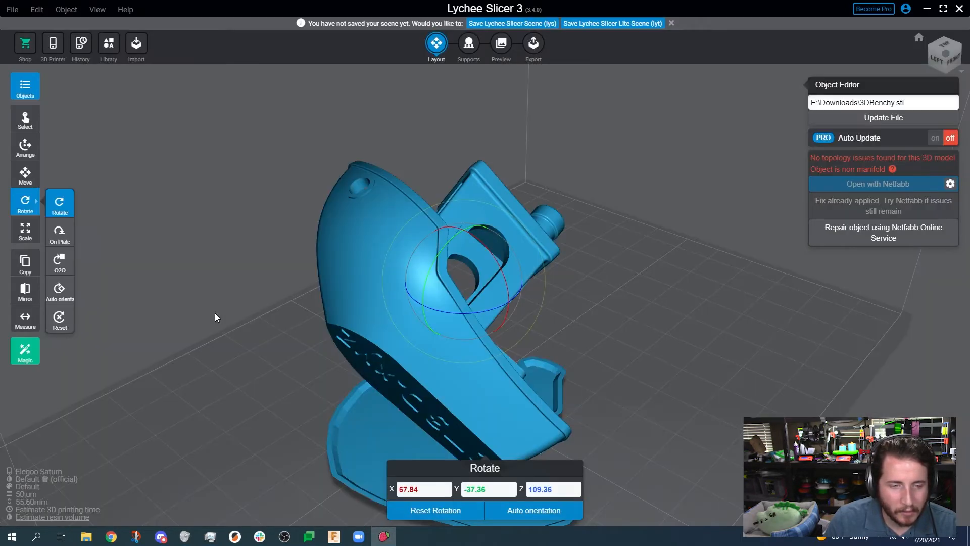
{"action": "left_click_drag", "start_coordinate": [214, 307], "coordinate": [295, 332]}
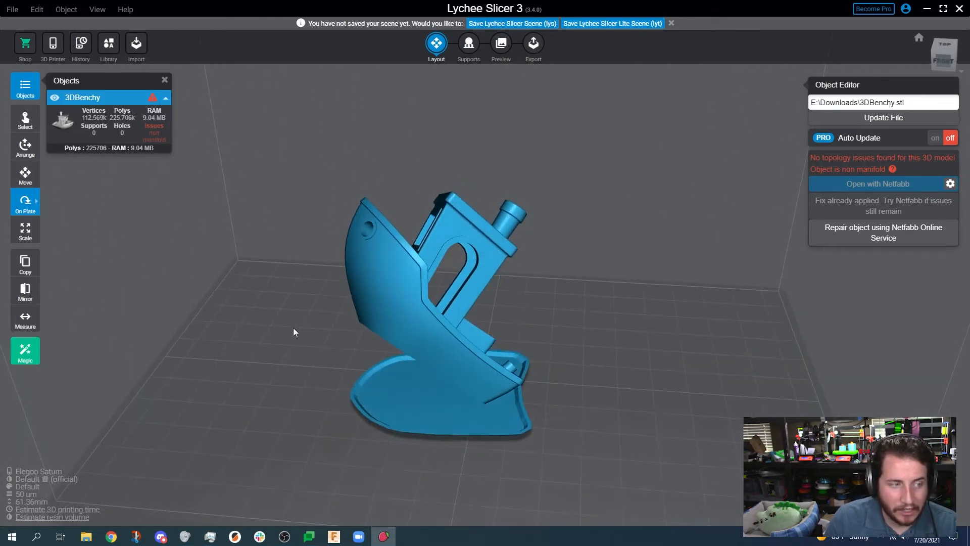
Generate automatic supports for the reoriented 3DBenchy using the Light preset at Normal density.
{"action": "left_click", "coordinate": [469, 46]}
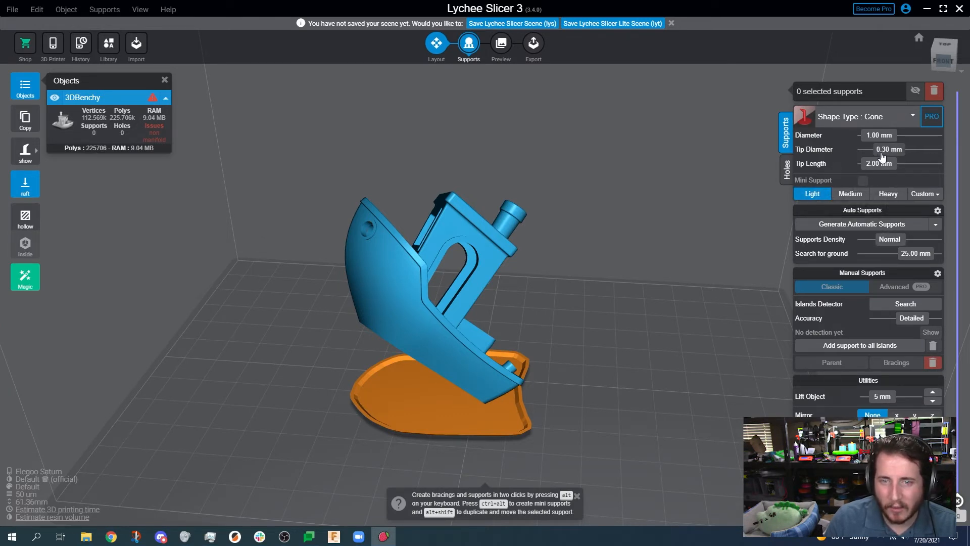
{"action": "mouse_move", "coordinate": [876, 172]}
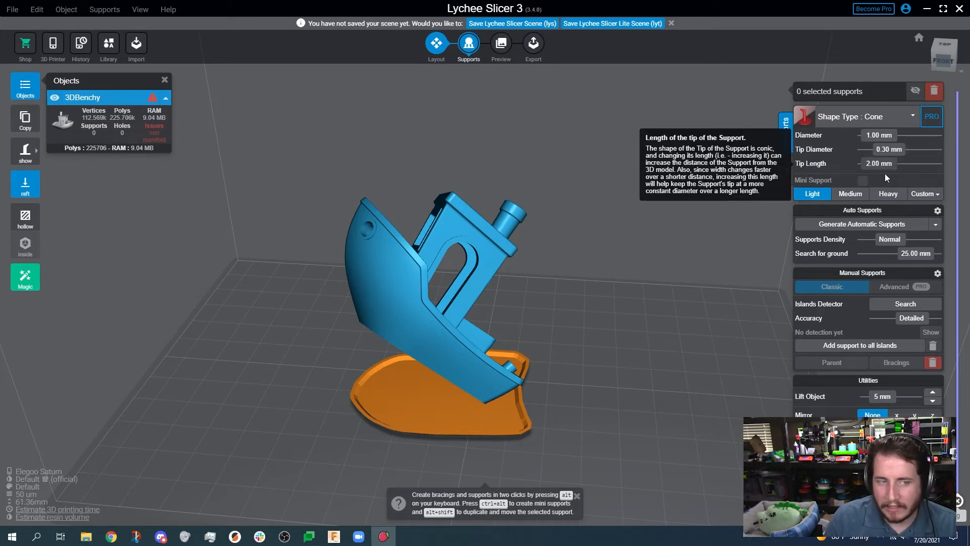
{"action": "left_click", "coordinate": [933, 198]}
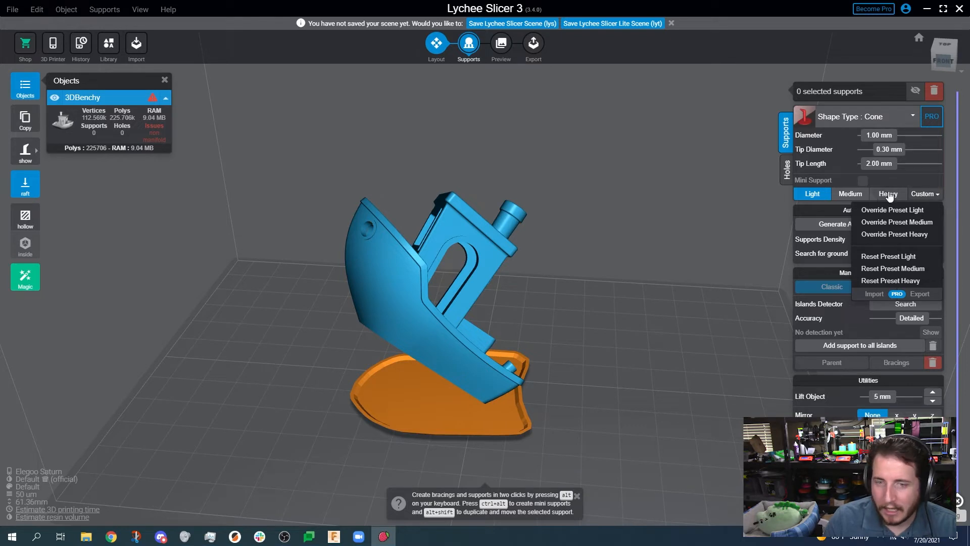
{"action": "left_click", "coordinate": [835, 396]}
{"action": "left_click", "coordinate": [852, 227]}
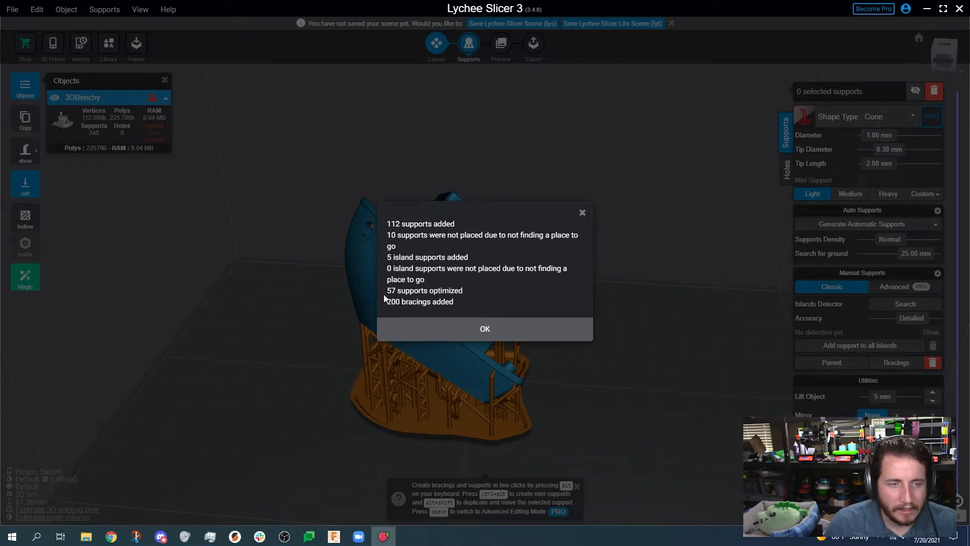
{"action": "left_click", "coordinate": [475, 332]}
Search the newly supported 3DBenchy for unsupported islands at Detailed accuracy.
{"action": "left_click_drag", "start_coordinate": [632, 353], "coordinate": [342, 274]}
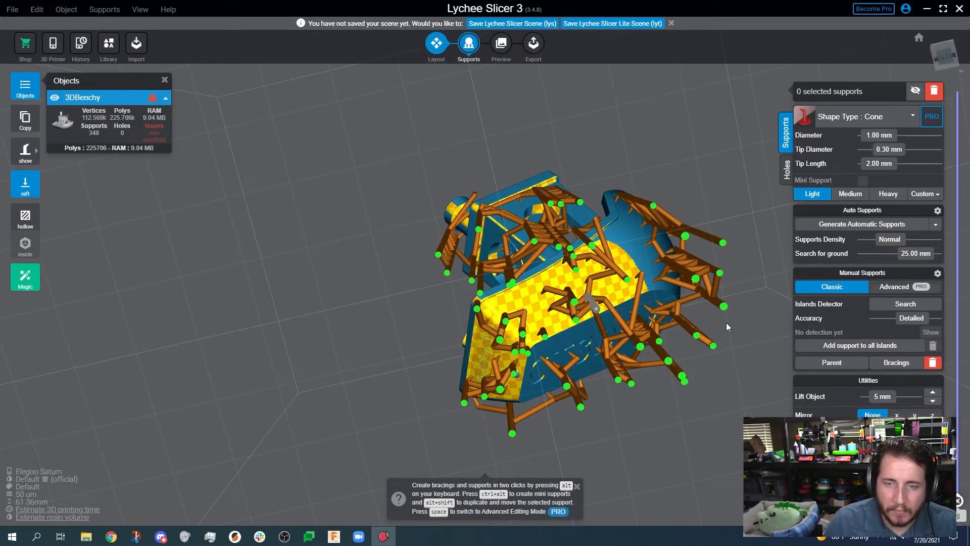
{"action": "scroll", "coordinate": [483, 305], "scroll_direction": "up", "scroll_amount": 3}
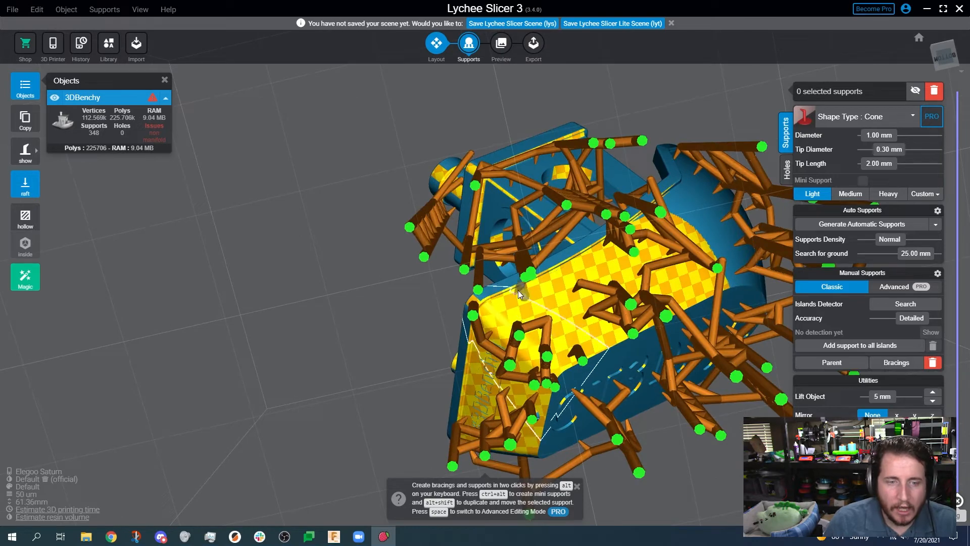
{"action": "left_click", "coordinate": [891, 307]}
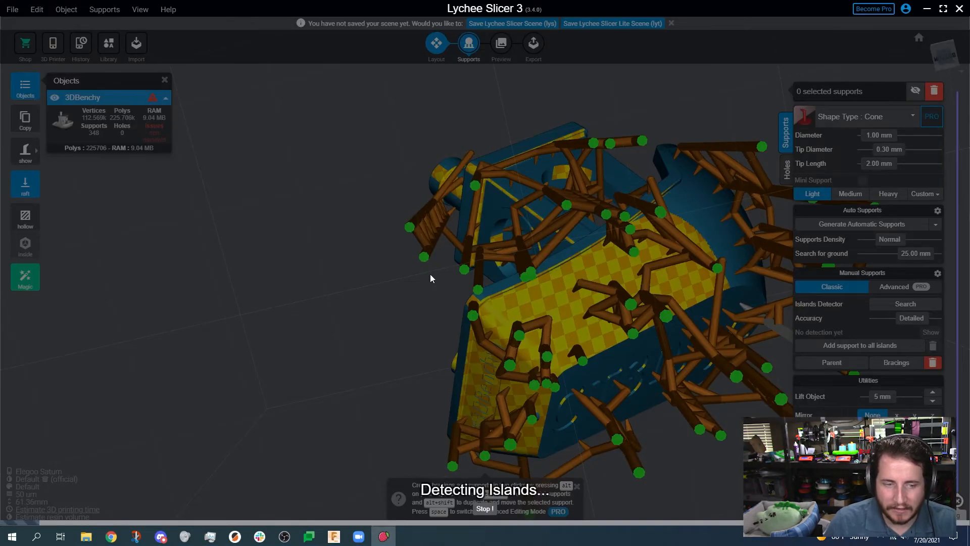
{"action": "left_click_drag", "start_coordinate": [429, 273], "coordinate": [591, 334]}
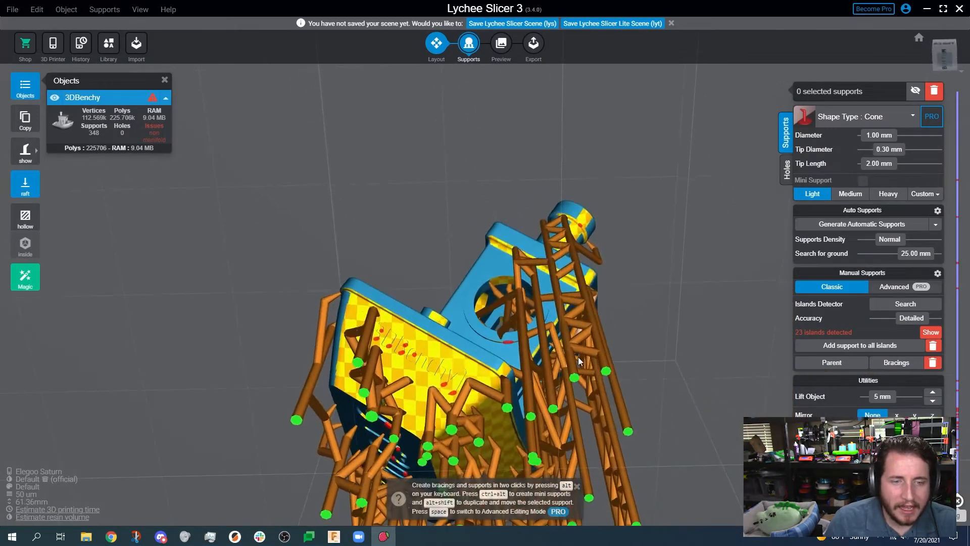
Add Light preset cone supports to the islands in the engraved lettering on the hull's flat bottom.
{"action": "scroll", "coordinate": [556, 375], "scroll_direction": "up", "scroll_amount": 5}
{"action": "scroll", "coordinate": [528, 378], "scroll_direction": "up", "scroll_amount": 1}
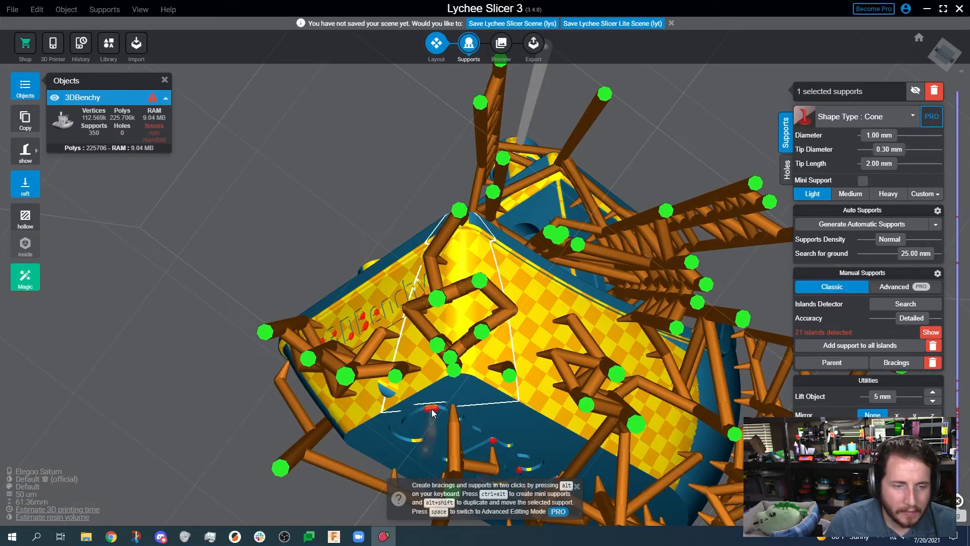
{"action": "left_click", "coordinate": [432, 410]}
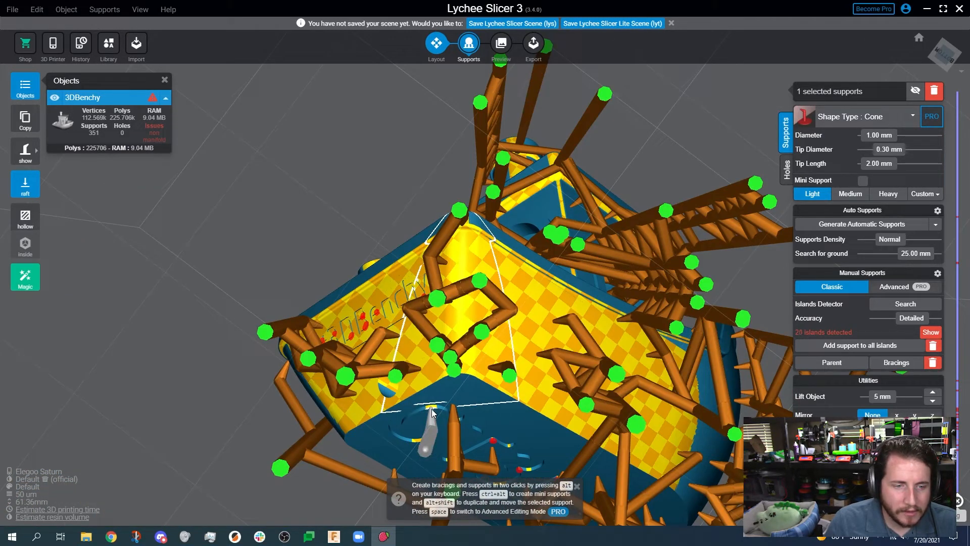
{"action": "left_click", "coordinate": [493, 442]}
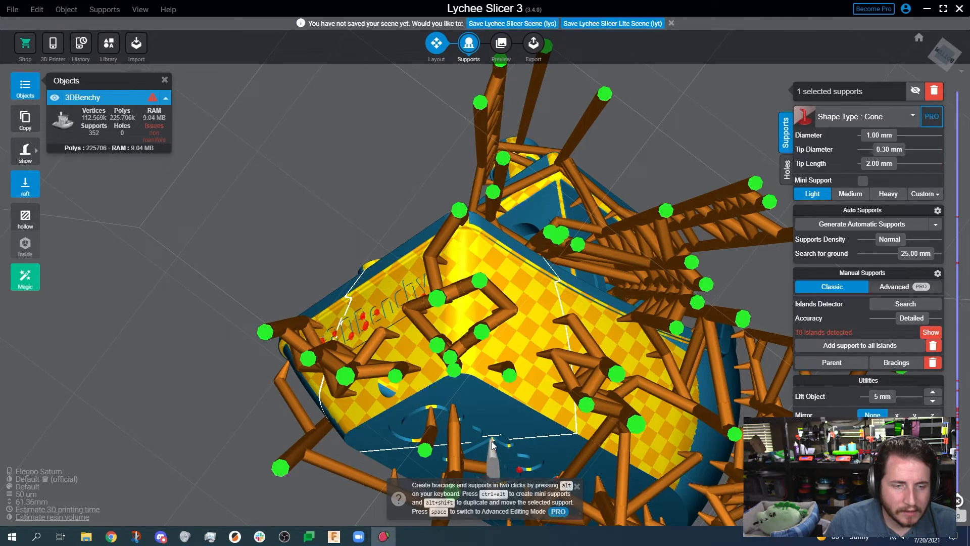
{"action": "left_click", "coordinate": [519, 471]}
Move the tip of the last placed support onto the neighbouring island in the hull bottom's lettering.
{"action": "scroll", "coordinate": [404, 434], "scroll_direction": "down", "scroll_amount": 2}
{"action": "right_click_drag", "start_coordinate": [233, 283], "coordinate": [225, 264]}
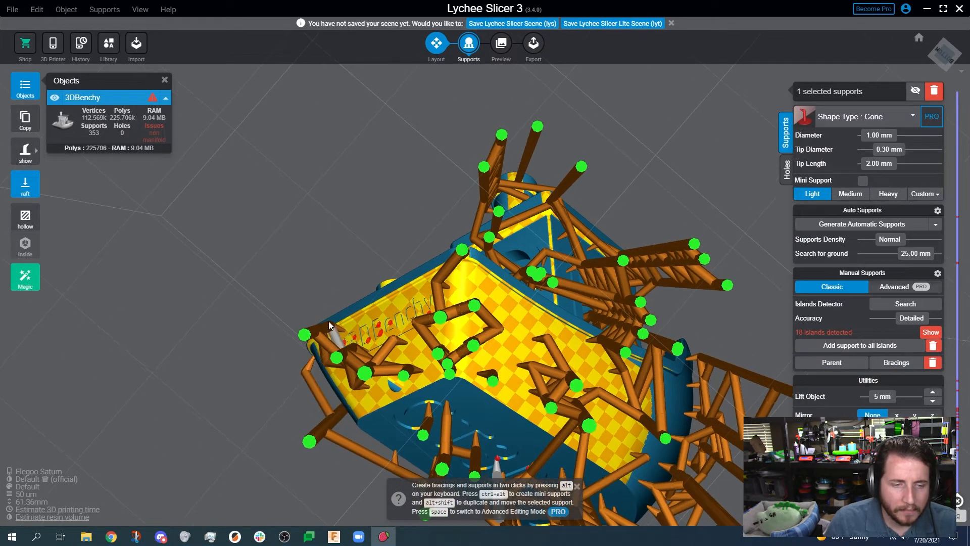
{"action": "middle_click_drag", "start_coordinate": [329, 323], "coordinate": [308, 72]}
{"action": "scroll", "coordinate": [445, 194], "scroll_direction": "up", "scroll_amount": 3}
{"action": "middle_click_drag", "start_coordinate": [445, 194], "coordinate": [492, 423]}
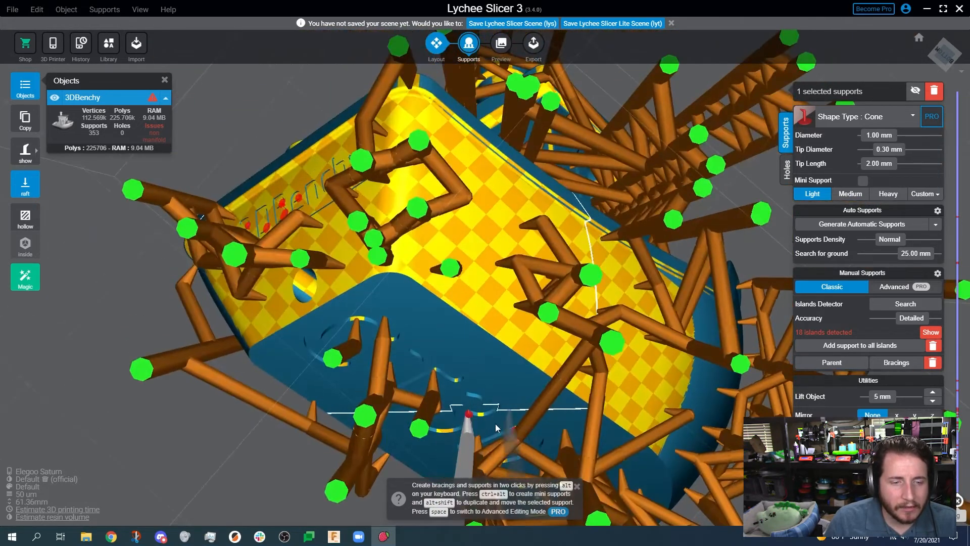
{"action": "left_click_drag", "start_coordinate": [467, 423], "coordinate": [468, 414]}
{"action": "right_click_drag", "start_coordinate": [301, 474], "coordinate": [261, 338]}
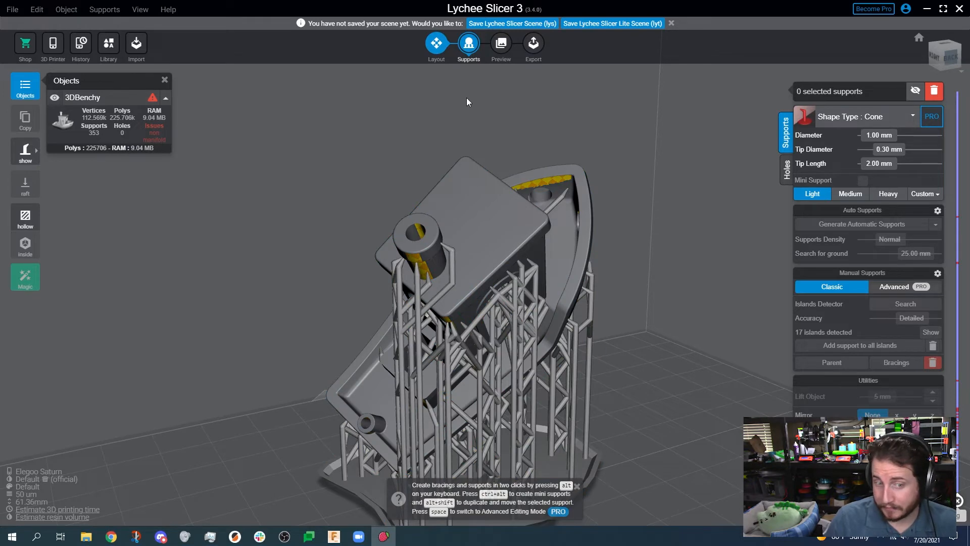
Hide all supports and examine the cabin openings and hull for remaining islands.
{"action": "right_click_drag", "start_coordinate": [466, 99], "coordinate": [394, 122]}
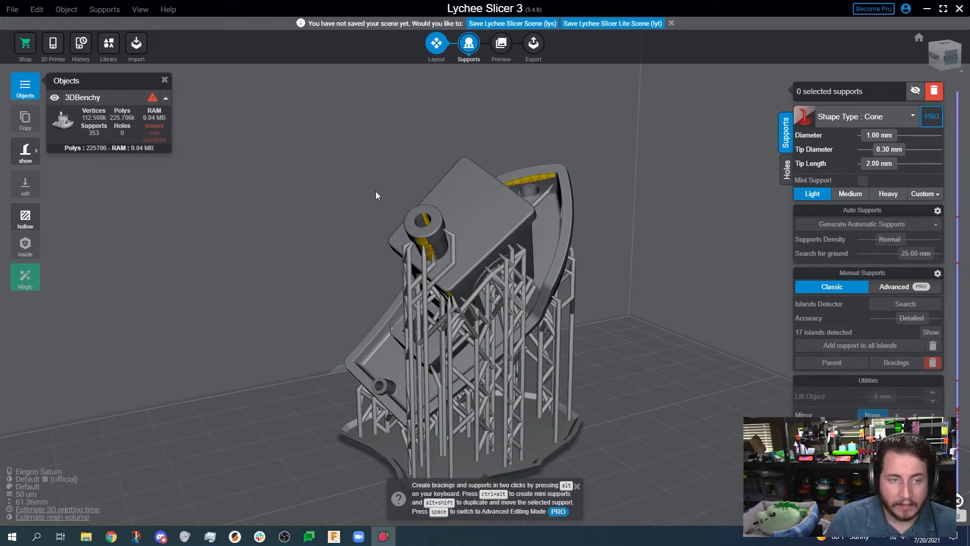
{"action": "right_click_drag", "start_coordinate": [688, 271], "coordinate": [415, 174]}
{"action": "scroll", "coordinate": [309, 275], "scroll_direction": "up", "scroll_amount": 5}
{"action": "right_click_drag", "start_coordinate": [309, 275], "coordinate": [734, 329]}
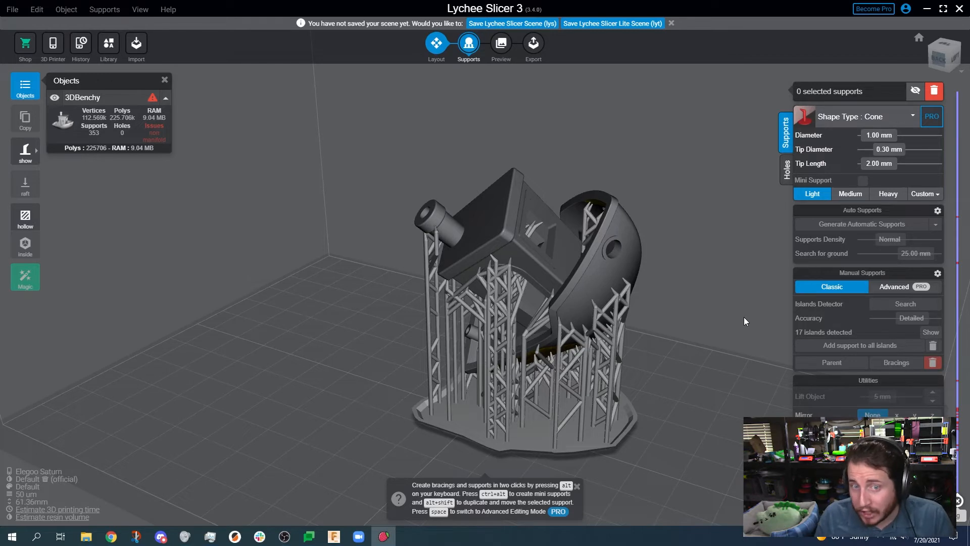
{"action": "left_click", "coordinate": [915, 92]}
{"action": "mouse_move", "coordinate": [662, 312]}
{"action": "left_mouse_down"}
{"action": "mouse_move", "coordinate": [696, 184]}
{"action": "mouse_move", "coordinate": [677, 135]}
{"action": "mouse_move", "coordinate": [671, 140]}
{"action": "left_mouse_up"}
{"action": "scroll", "coordinate": [519, 310], "scroll_direction": "up", "scroll_amount": 5}
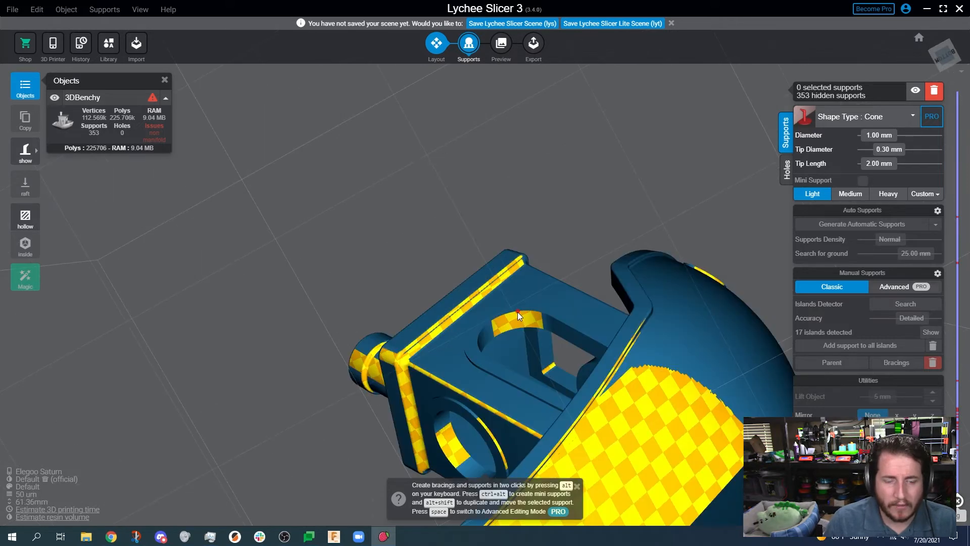
{"action": "left_click_drag", "start_coordinate": [517, 311], "coordinate": [553, 198]}
Show the supports again and add a Light preset support to the island at the edge of the cabin wall's opening.
{"action": "left_click", "coordinate": [913, 92]}
{"action": "scroll", "coordinate": [515, 229], "scroll_direction": "up", "scroll_amount": 5}
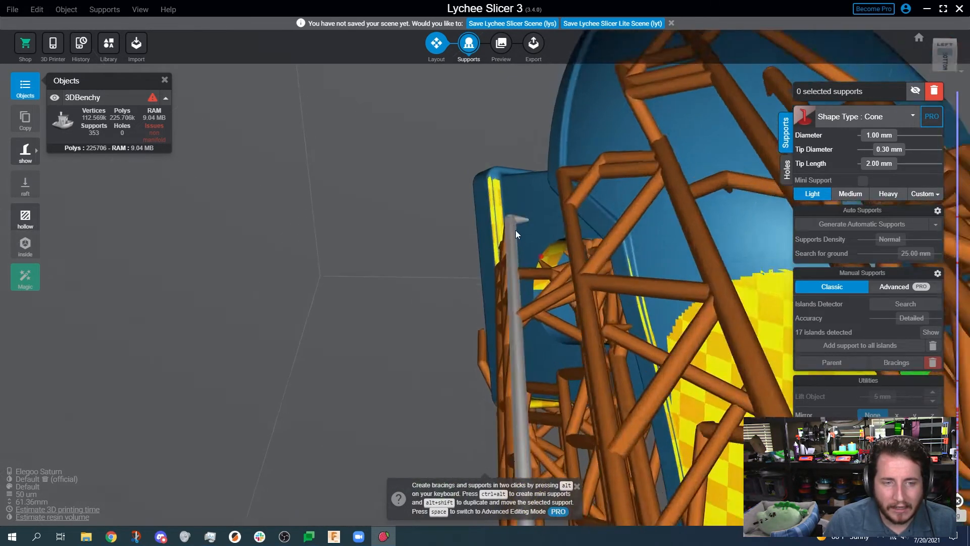
{"action": "scroll", "coordinate": [515, 229], "scroll_direction": "up", "scroll_amount": 4}
{"action": "left_click", "coordinate": [570, 260]}
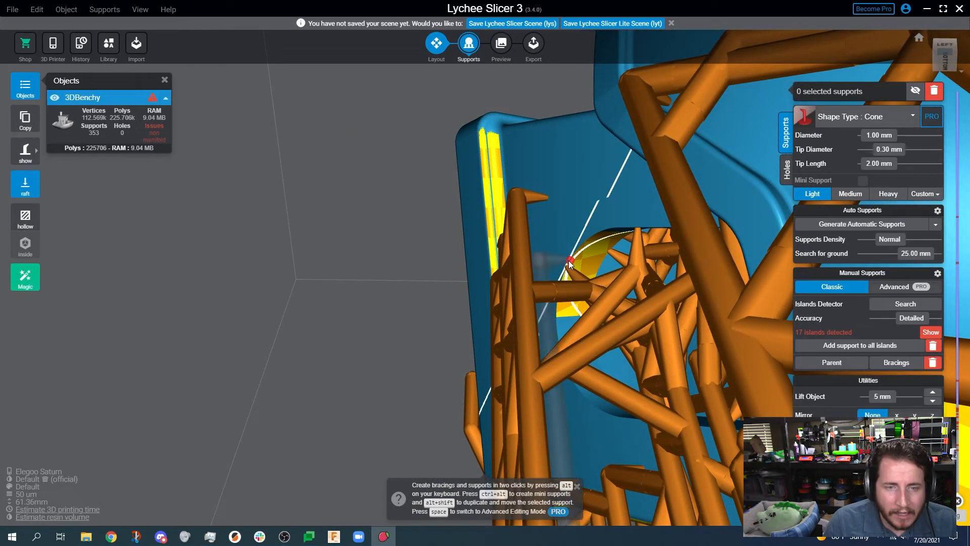
{"action": "left_click", "coordinate": [570, 259]}
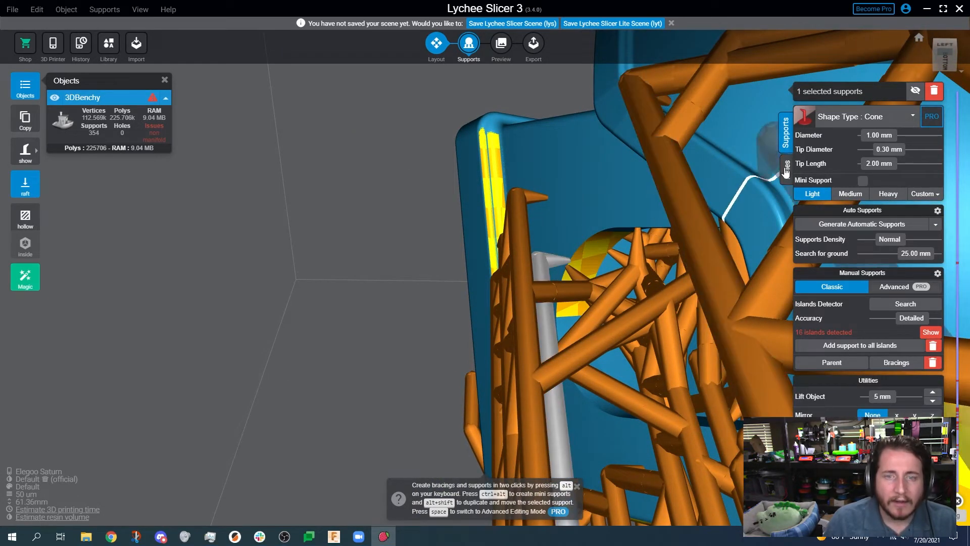
Preview the supported 3DBenchy from several sides and estimate its resin volume.
{"action": "left_click", "coordinate": [494, 45]}
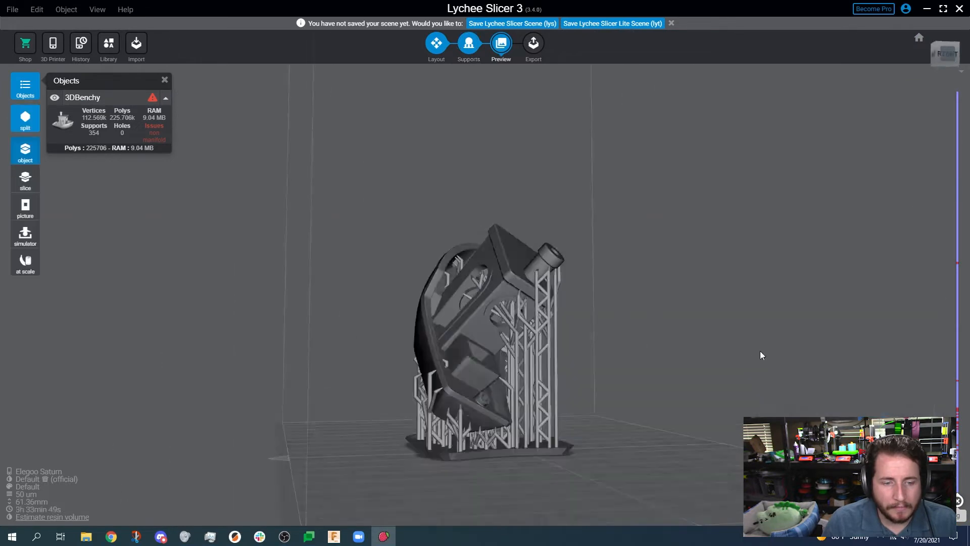
{"action": "right_click_drag", "start_coordinate": [760, 350], "coordinate": [492, 261]}
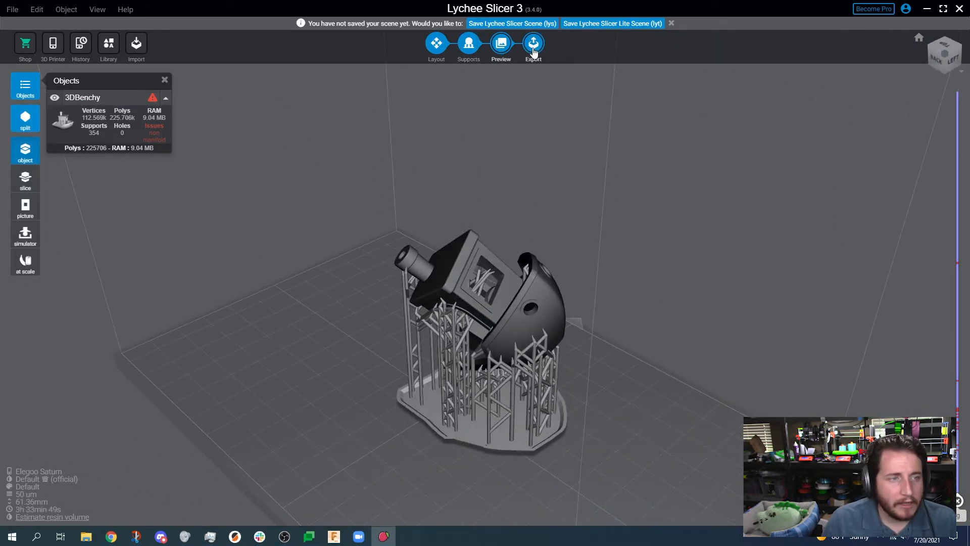
{"action": "right_click_drag", "start_coordinate": [315, 322], "coordinate": [399, 326]}
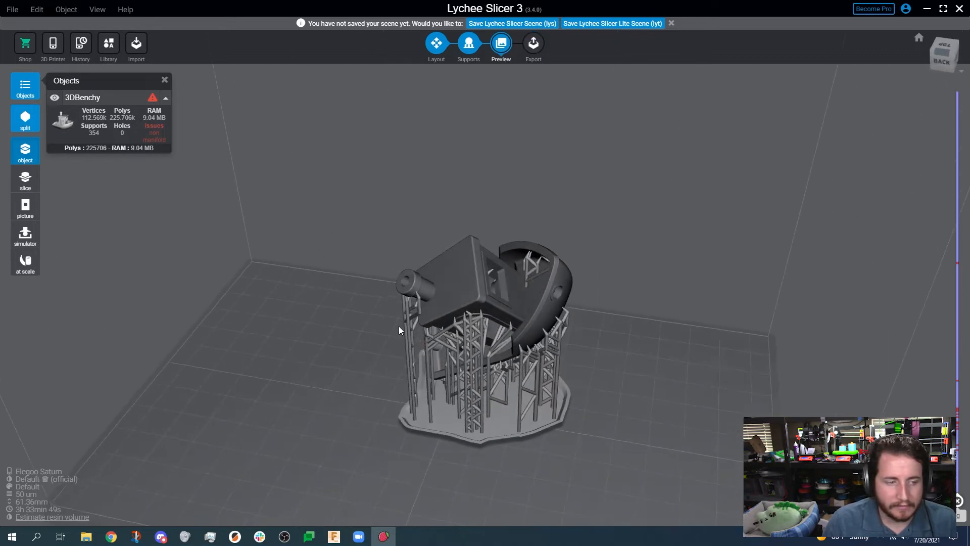
{"action": "left_click", "coordinate": [51, 516]}
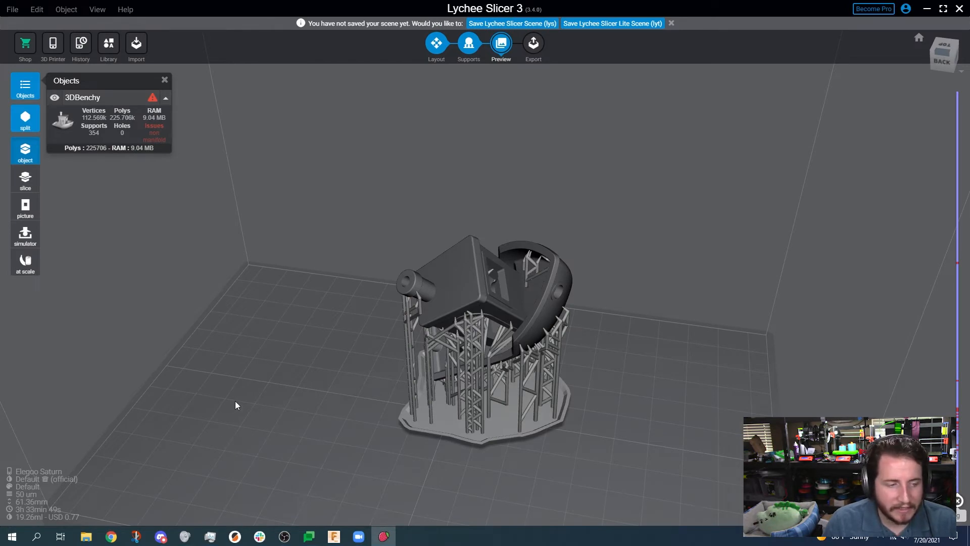
Examine the supported 3DBenchy's layers at several heights in the slice view, and view the current layer as a flat picture.
{"action": "right_click_drag", "start_coordinate": [241, 398], "coordinate": [259, 364]}
{"action": "right_click_drag", "start_coordinate": [236, 426], "coordinate": [104, 520]}
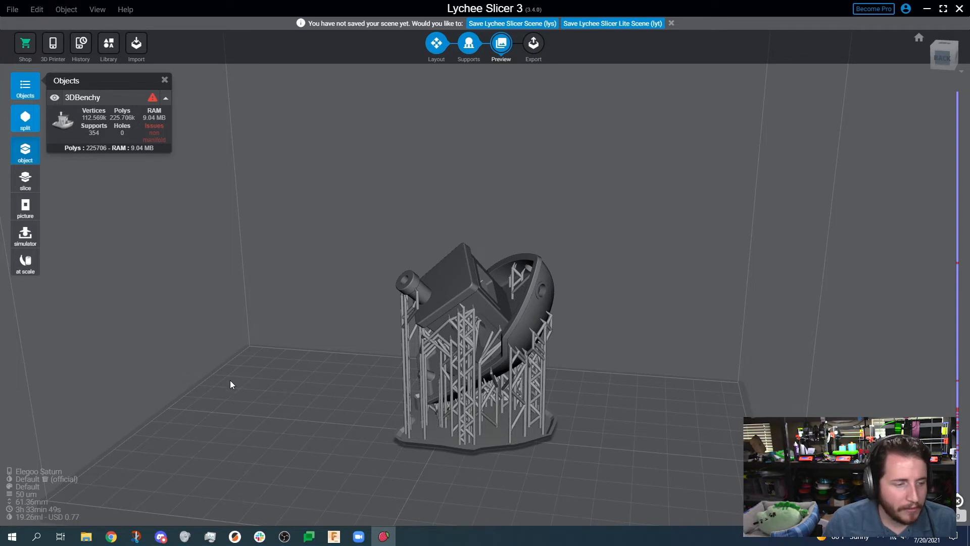
{"action": "right_click_drag", "start_coordinate": [229, 380], "coordinate": [260, 422]}
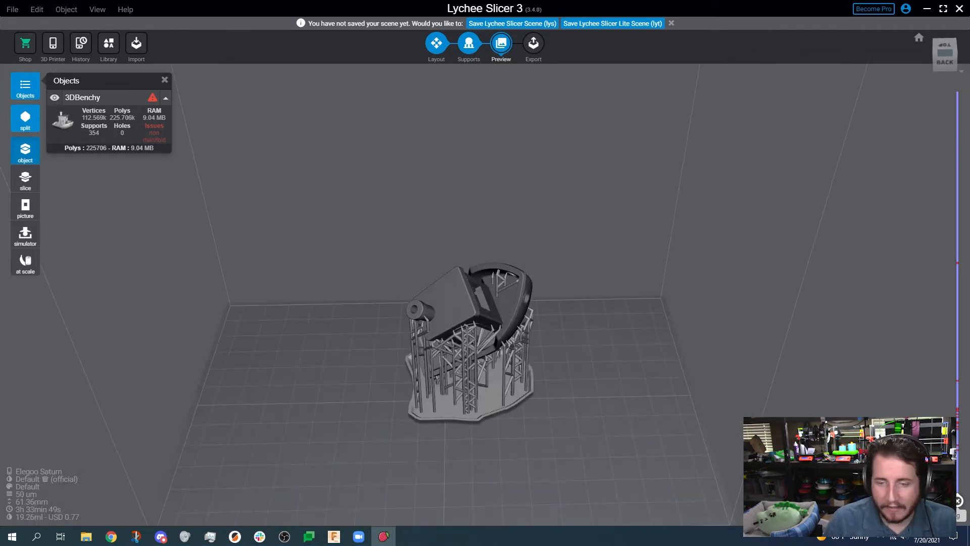
{"action": "left_click_drag", "start_coordinate": [957, 502], "coordinate": [963, 384]}
{"action": "left_click", "coordinate": [24, 178]}
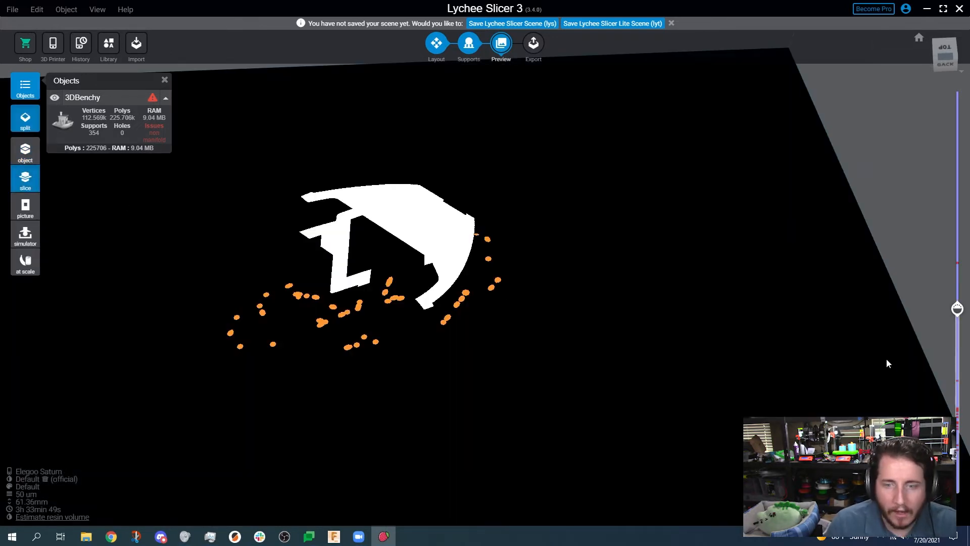
{"action": "left_click_drag", "start_coordinate": [957, 308], "coordinate": [941, 381]}
{"action": "left_click_drag", "start_coordinate": [956, 421], "coordinate": [922, 212]}
{"action": "scroll", "coordinate": [608, 313], "scroll_direction": "down", "scroll_amount": 6}
{"action": "mouse_move", "coordinate": [421, 476]}
{"action": "left_mouse_down"}
{"action": "mouse_move", "coordinate": [422, 380]}
{"action": "mouse_move", "coordinate": [417, 473]}
{"action": "left_mouse_up"}
{"action": "scroll", "coordinate": [154, 227], "scroll_direction": "up", "scroll_amount": 3}
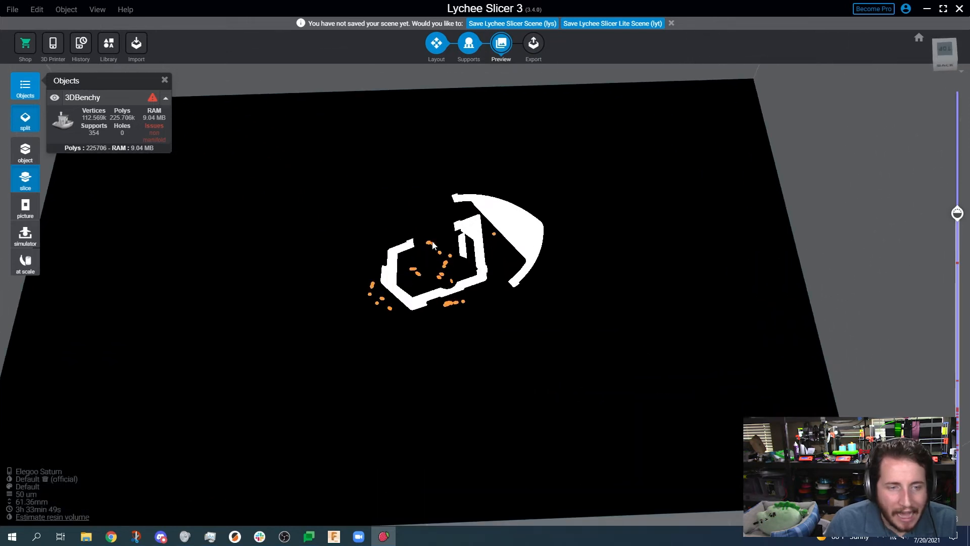
{"action": "right_click_drag", "start_coordinate": [154, 227], "coordinate": [144, 326]}
{"action": "scroll", "coordinate": [144, 326], "scroll_direction": "up", "scroll_amount": 4}
{"action": "left_click", "coordinate": [31, 217]}
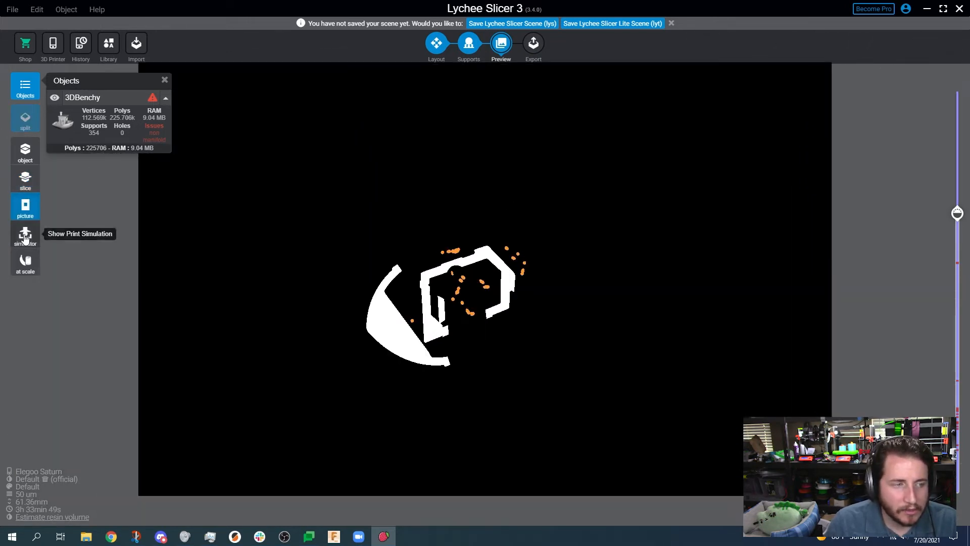
Run through the print simulation from partial layers to the full height, viewing the model hanging on the build plate.
{"action": "left_click", "coordinate": [25, 236]}
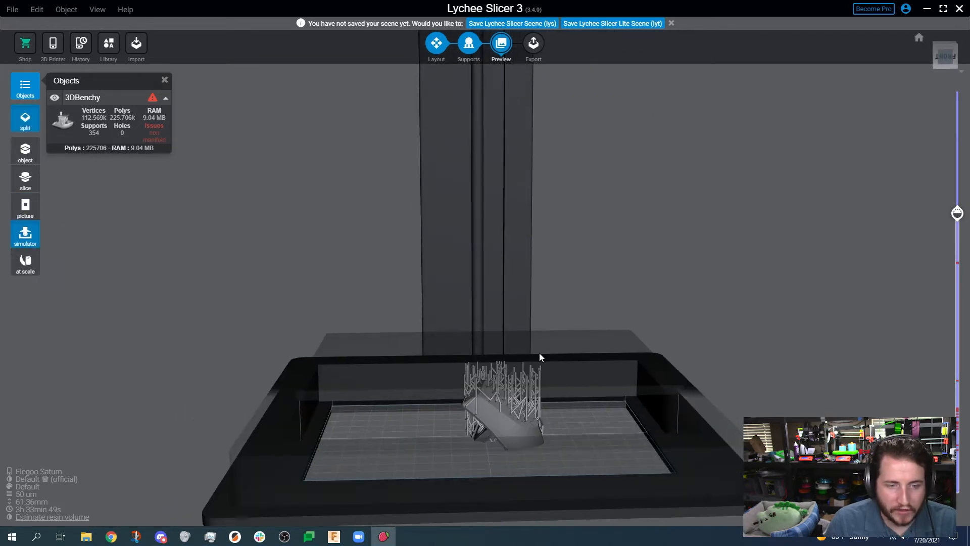
{"action": "left_click_drag", "start_coordinate": [958, 214], "coordinate": [941, 404]}
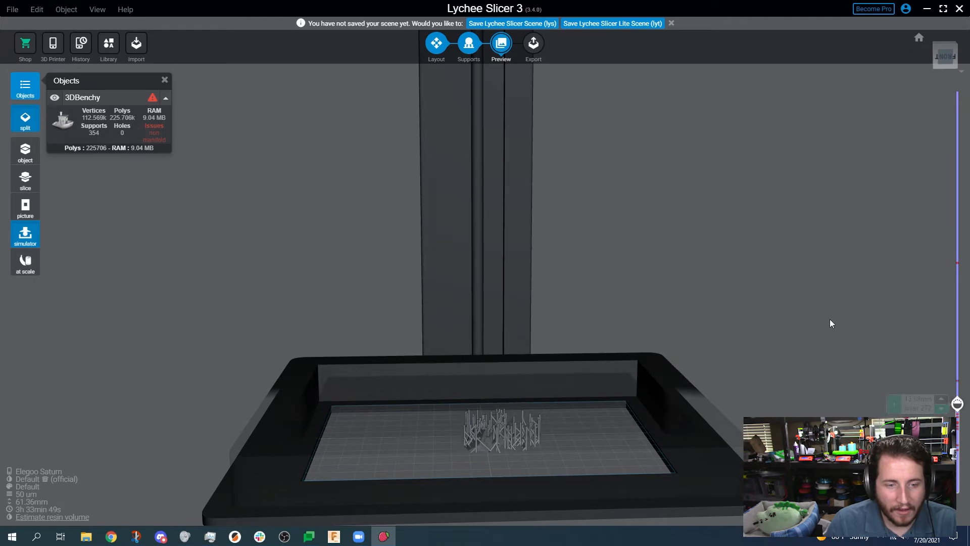
{"action": "right_click_drag", "start_coordinate": [829, 320], "coordinate": [832, 204]}
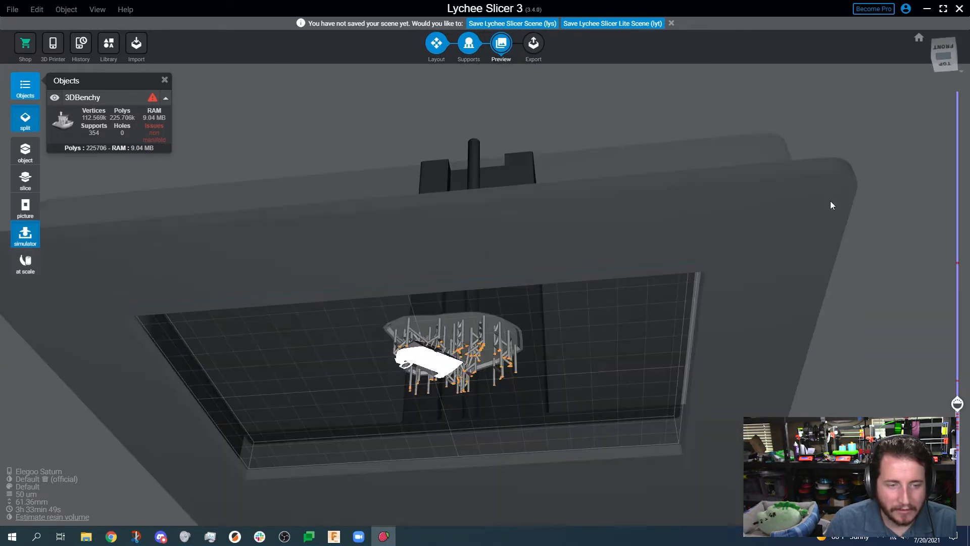
{"action": "left_click_drag", "start_coordinate": [957, 403], "coordinate": [957, 93]}
{"action": "right_click_drag", "start_coordinate": [745, 117], "coordinate": [752, 180]}
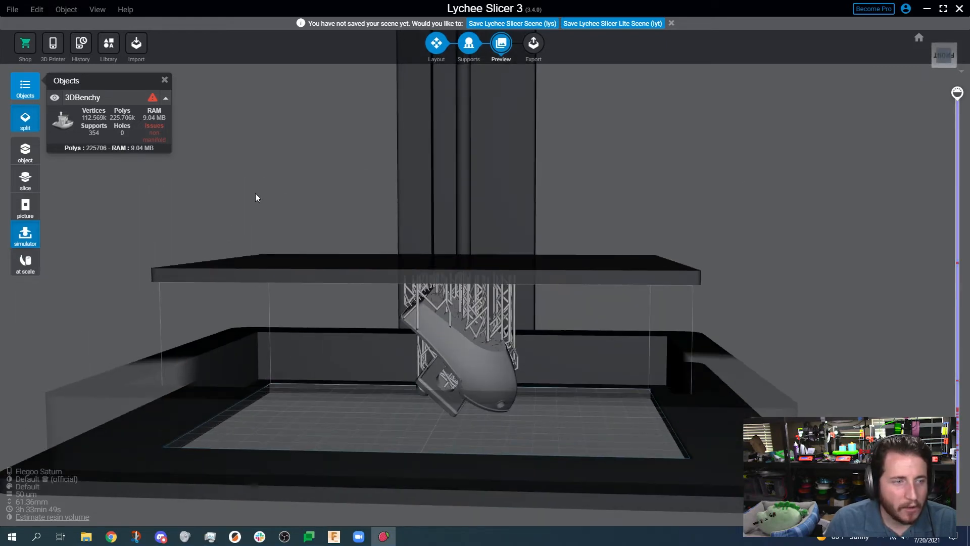
View the supported model at scale beside everyday objects, and return to the object preview.
{"action": "left_click", "coordinate": [24, 263]}
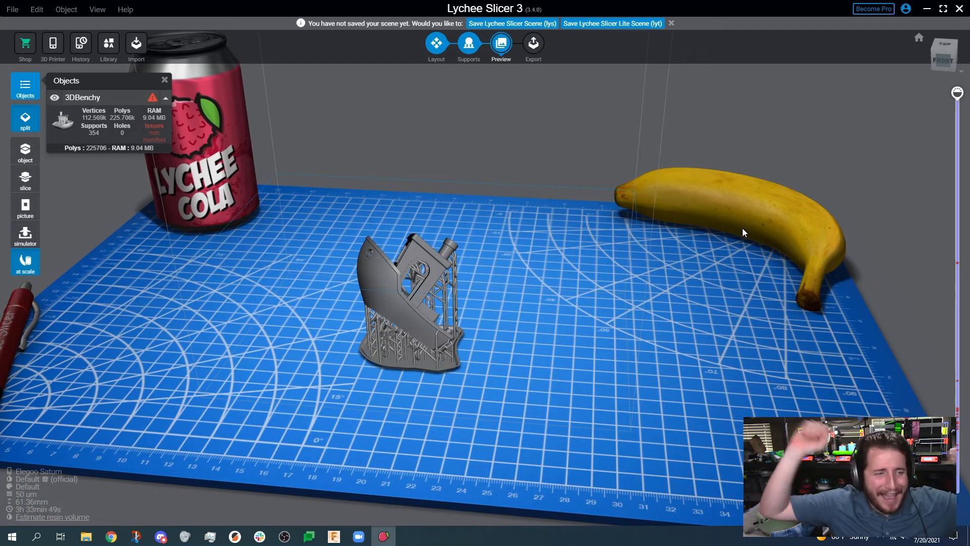
{"action": "left_click", "coordinate": [23, 178]}
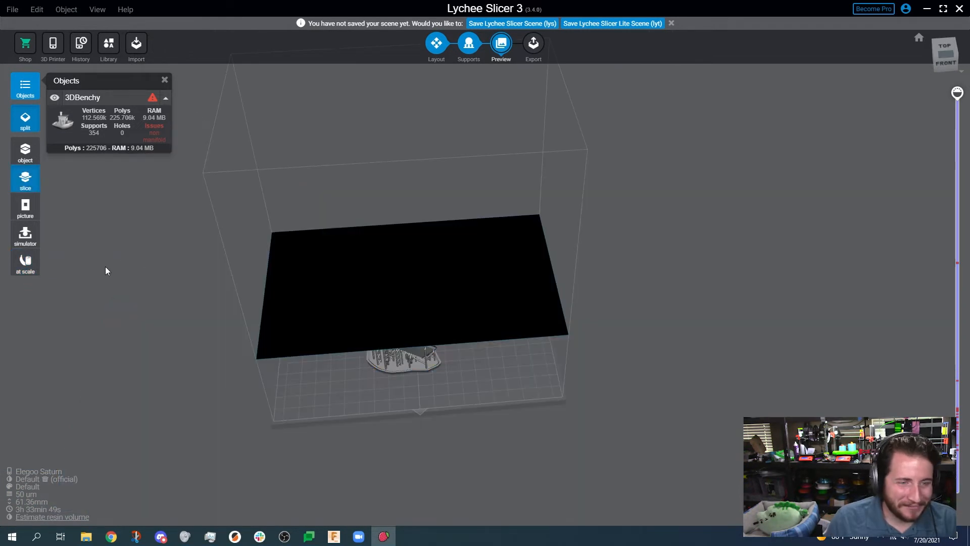
{"action": "left_click", "coordinate": [22, 161]}
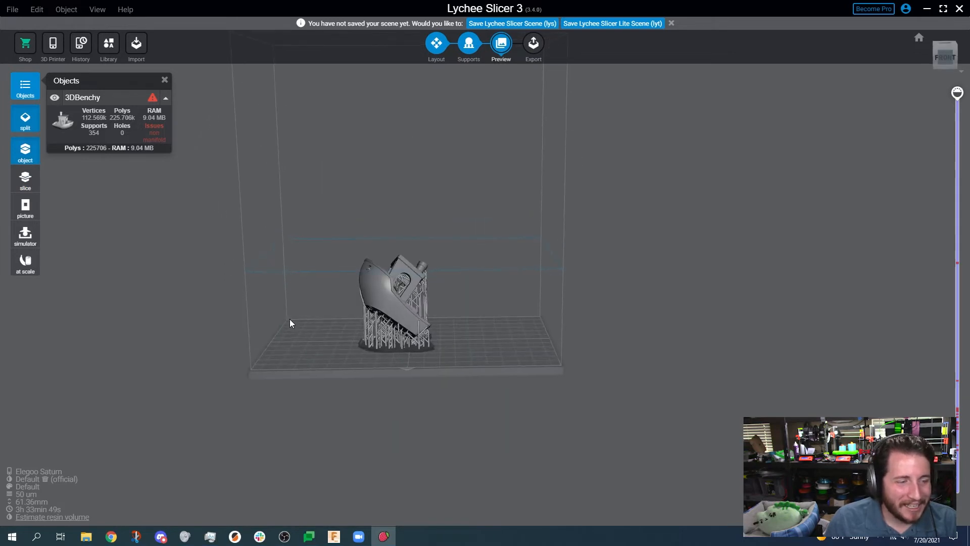
{"action": "left_click_drag", "start_coordinate": [289, 319], "coordinate": [452, 147]}
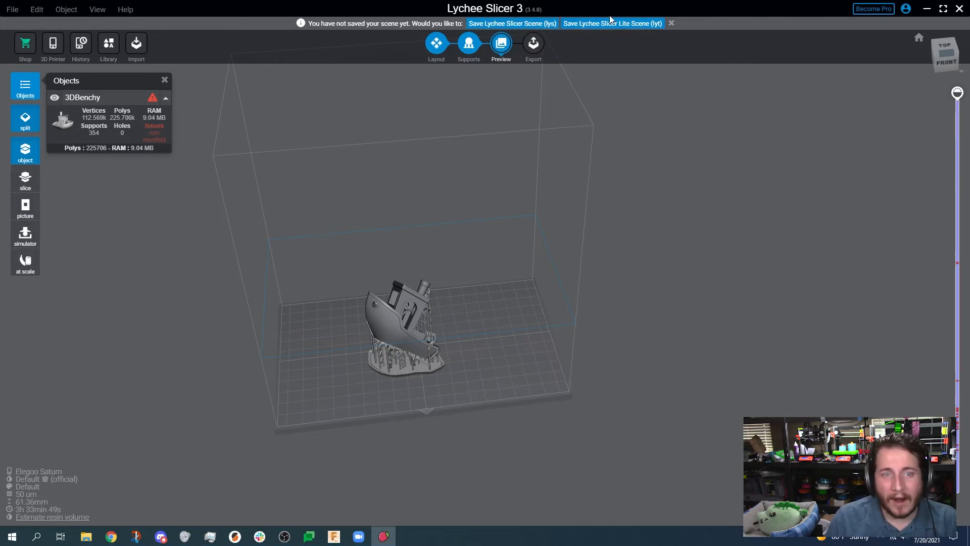
Open the export options and set the slices' anti-aliasing to Standard at level 4.
{"action": "left_click", "coordinate": [638, 26]}
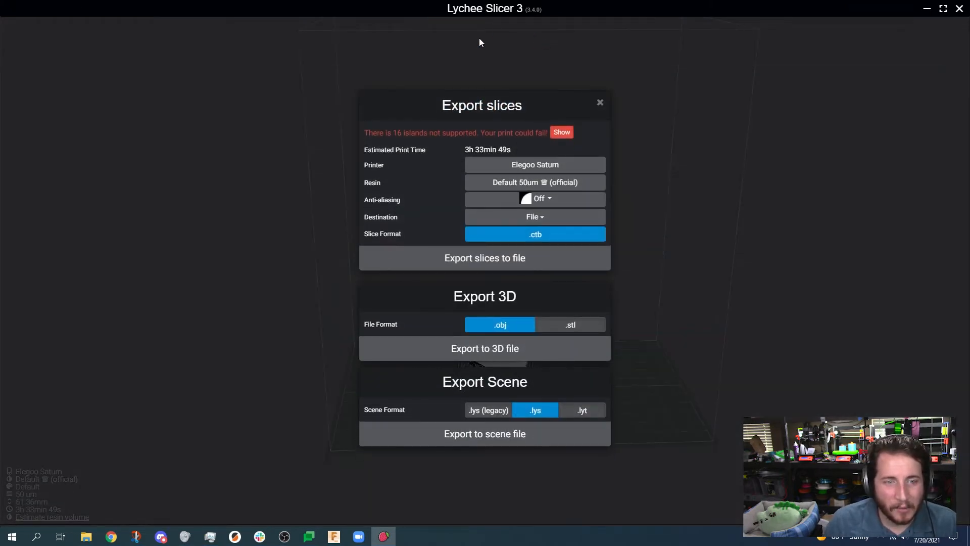
{"action": "left_click", "coordinate": [543, 200]}
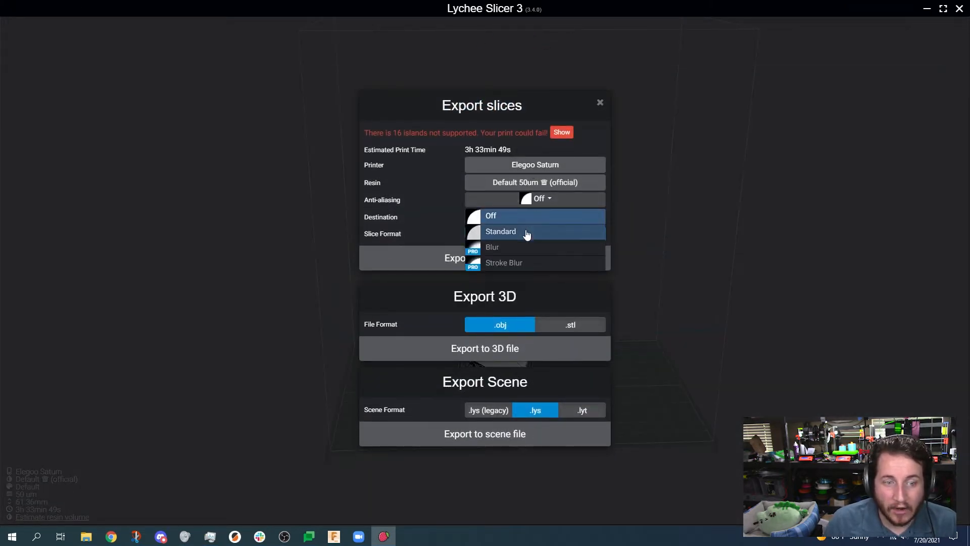
{"action": "left_click", "coordinate": [522, 231]}
{"action": "left_click", "coordinate": [547, 189]}
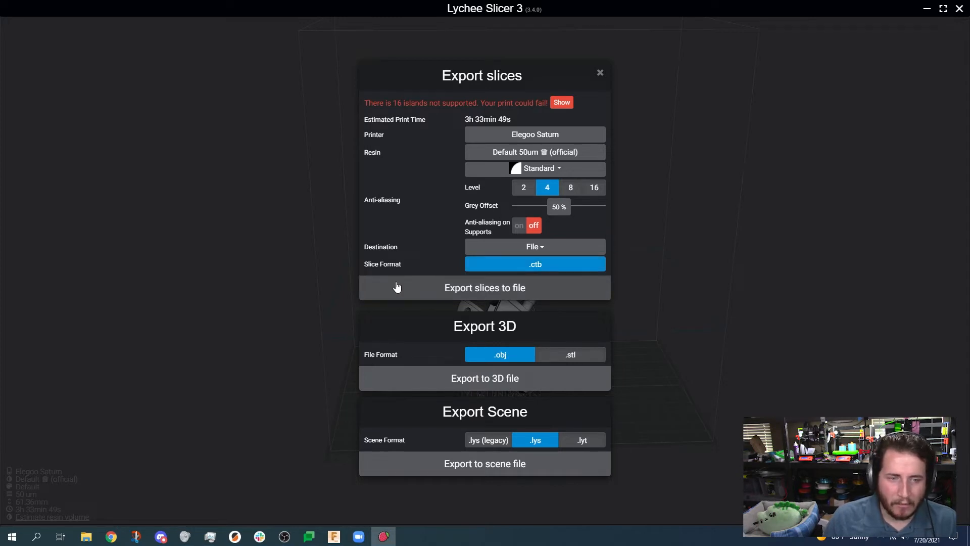
Export the supported model as a 3D file in .stl format, named 3DBenchy supported.stl.
{"action": "left_click", "coordinate": [562, 364]}
{"action": "left_click", "coordinate": [537, 379]}
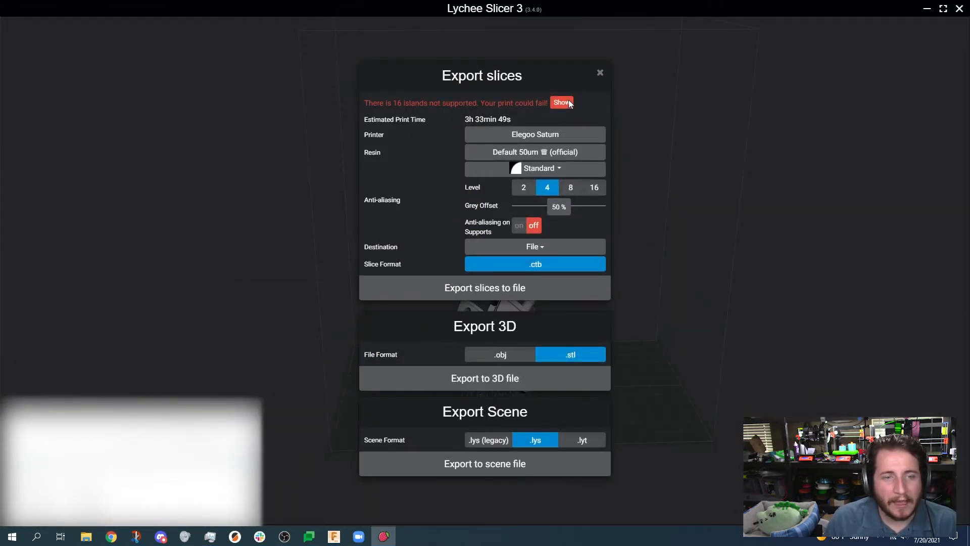
{"action": "left_click_drag", "start_coordinate": [216, 406], "coordinate": [570, 92]}
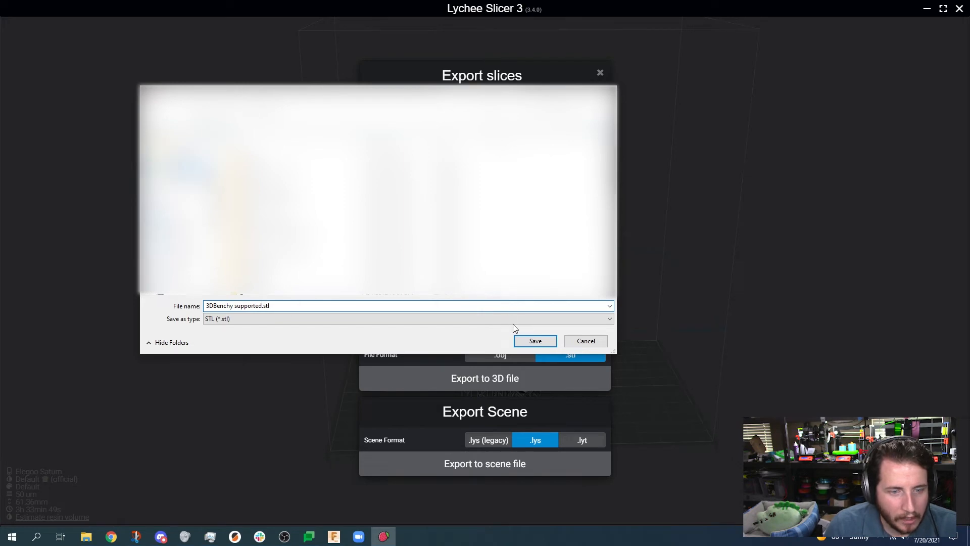
{"action": "left_click", "coordinate": [534, 341]}
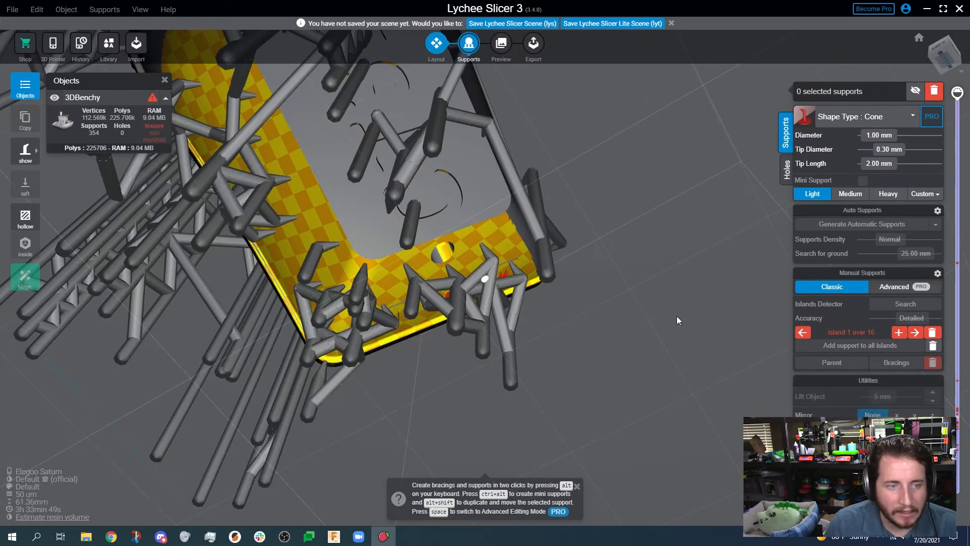
Inspect the unsupported islands in the hull bottom's lettering, add supports to them, and optimize the supports with Parent.
{"action": "left_click_drag", "start_coordinate": [677, 316], "coordinate": [341, 250]}
{"action": "scroll", "coordinate": [488, 284], "scroll_direction": "up", "scroll_amount": 5}
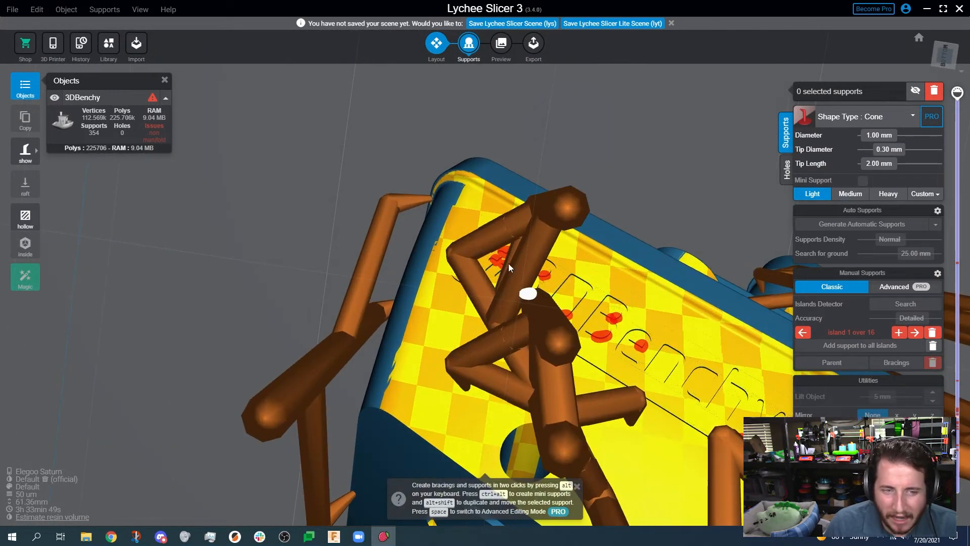
{"action": "scroll", "coordinate": [498, 269], "scroll_direction": "down", "scroll_amount": 4}
{"action": "left_click_drag", "start_coordinate": [238, 254], "coordinate": [247, 287]}
{"action": "left_click", "coordinate": [895, 333]}
{"action": "left_click", "coordinate": [836, 364]}
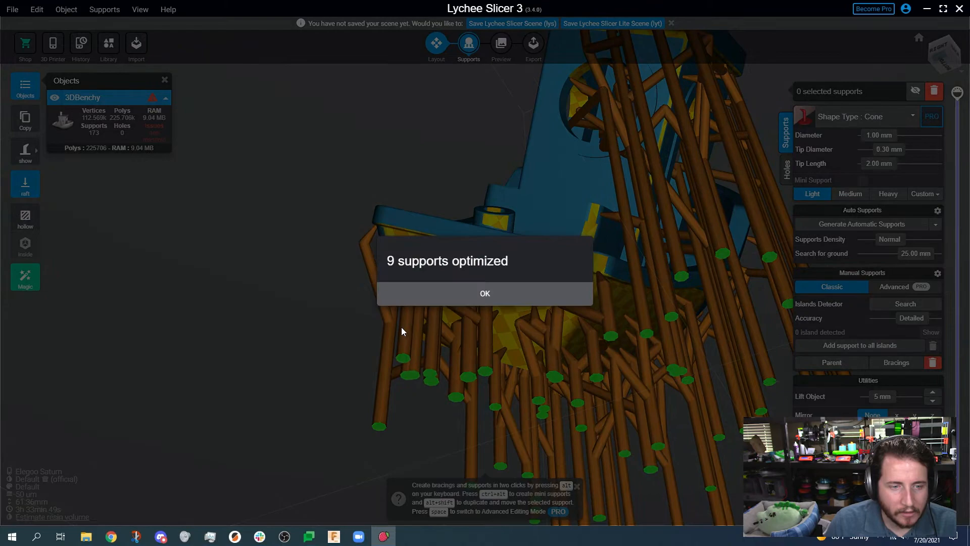
{"action": "left_click", "coordinate": [513, 295]}
Generate bracings between the 3DBenchy's supports.
{"action": "left_click_drag", "start_coordinate": [277, 268], "coordinate": [268, 303]}
{"action": "scroll", "coordinate": [324, 363], "scroll_direction": "up", "scroll_amount": 5}
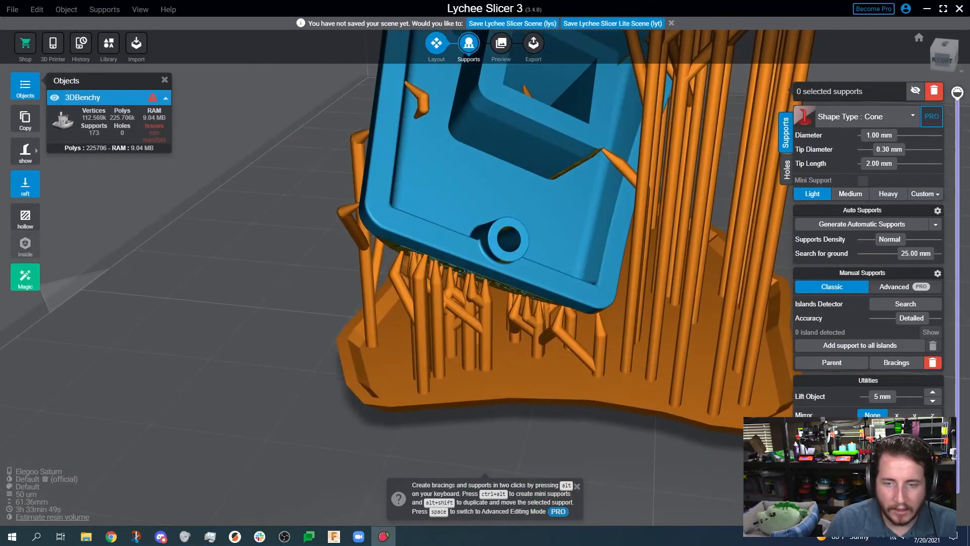
{"action": "left_click", "coordinate": [897, 363]}
{"action": "left_click_drag", "start_coordinate": [194, 280], "coordinate": [542, 282]}
Import the exported 3DBenchy supported.stl from the file explorer into the layout alongside the original model.
{"action": "left_click", "coordinate": [446, 43]}
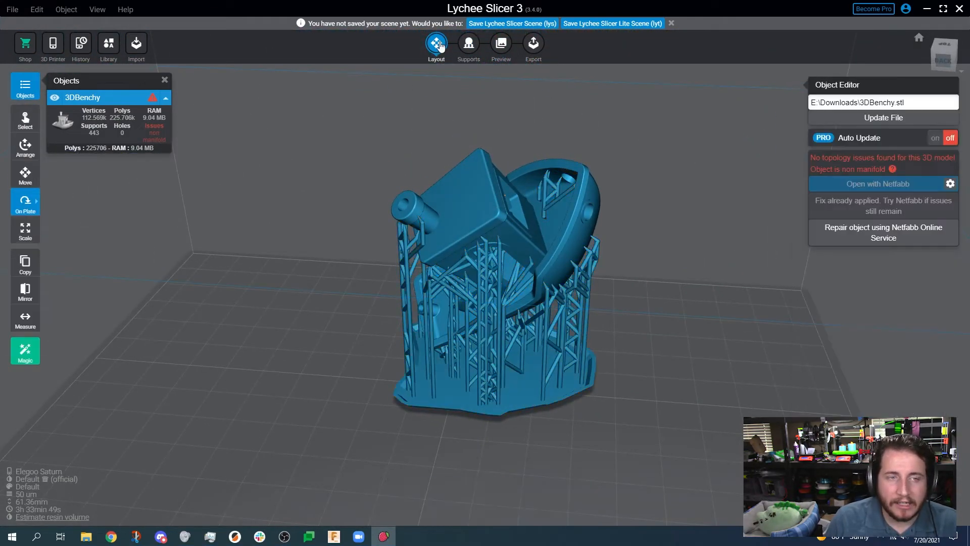
{"action": "left_click_drag", "start_coordinate": [165, 256], "coordinate": [199, 268]}
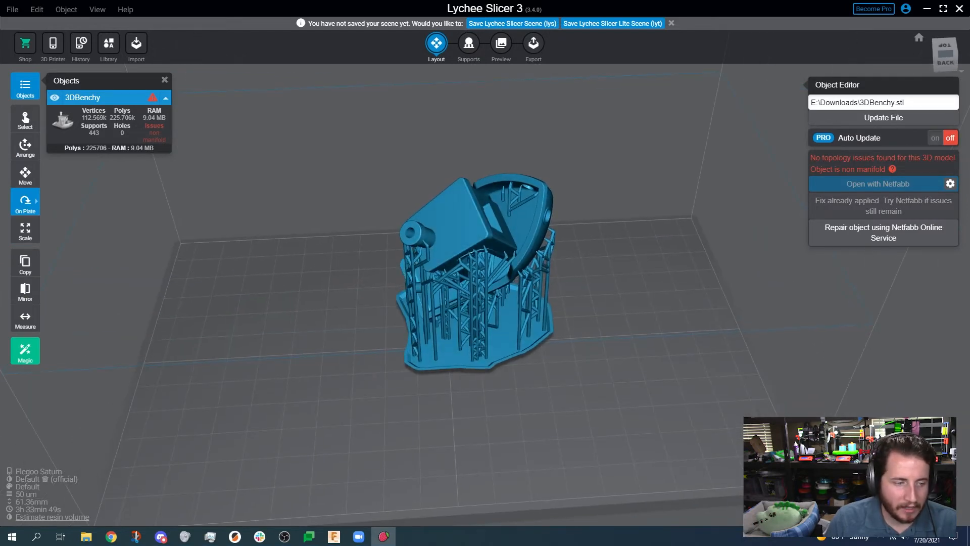
{"action": "mouse_move", "coordinate": [86, 536]}
{"action": "left_click", "coordinate": [95, 479]}
{"action": "left_click", "coordinate": [76, 350]}
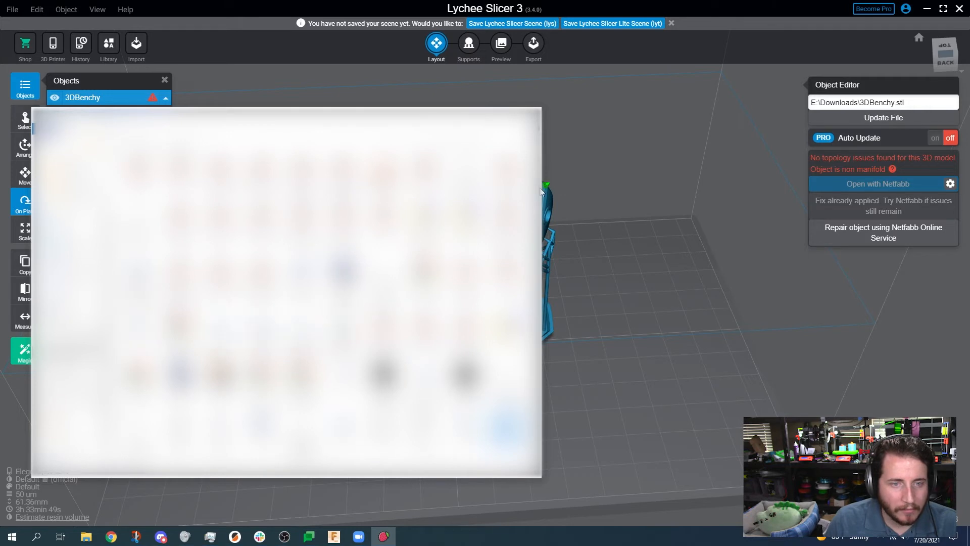
{"action": "left_click_drag", "start_coordinate": [539, 190], "coordinate": [541, 468]}
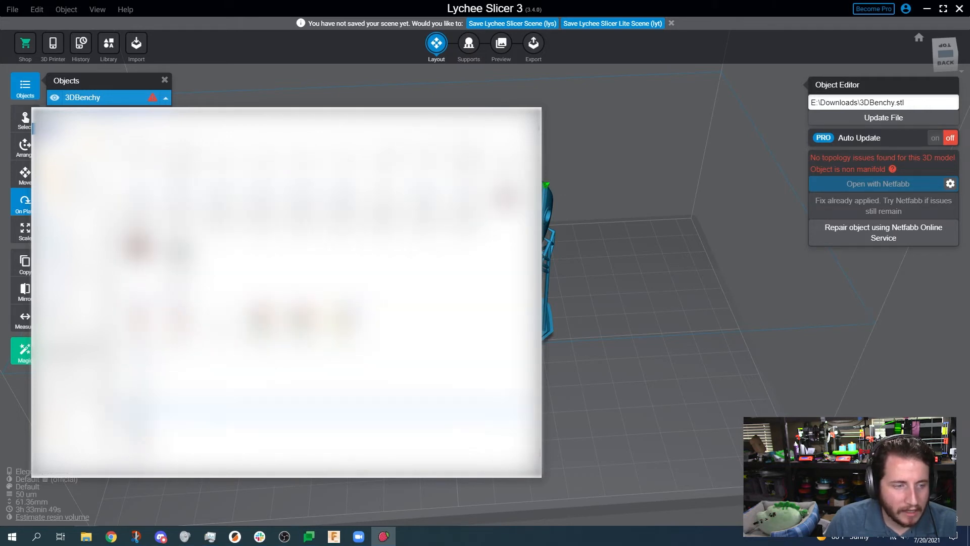
{"action": "left_click_drag", "start_coordinate": [614, 389], "coordinate": [617, 387]}
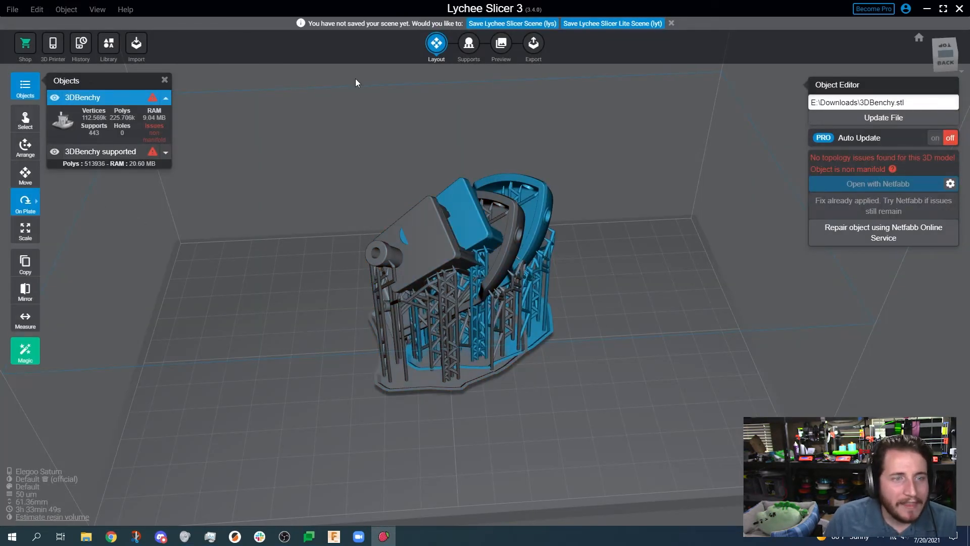
Separate the two models on the plate, moving 3DBenchy supported to X 47.05 mm and the original 3DBenchy to X -25.69 mm.
{"action": "left_click", "coordinate": [27, 123]}
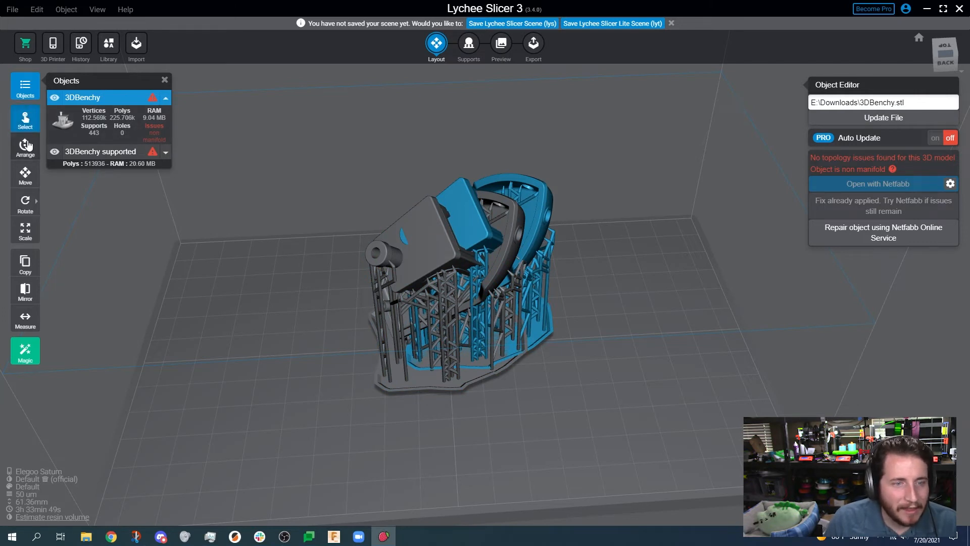
{"action": "left_click", "coordinate": [26, 146]}
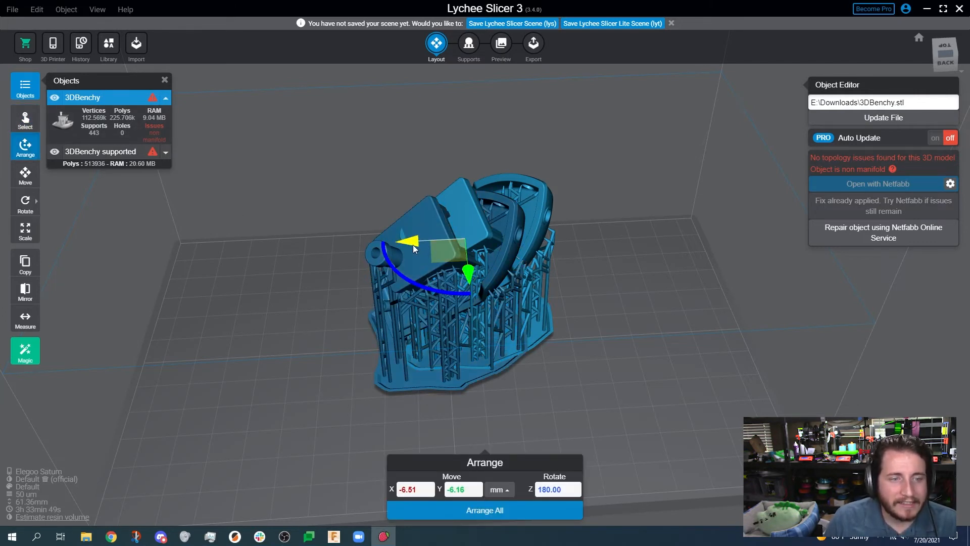
{"action": "left_click_drag", "start_coordinate": [413, 247], "coordinate": [565, 240]}
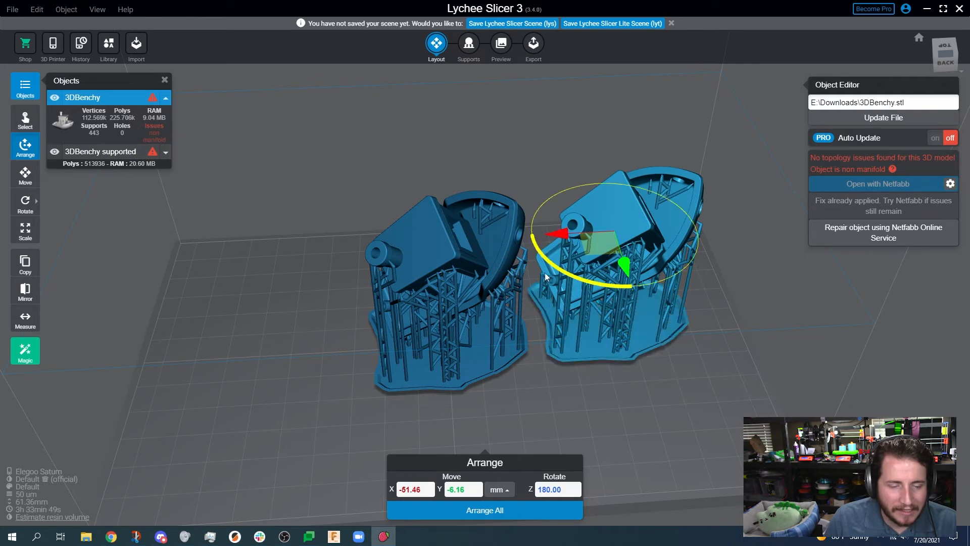
{"action": "left_click", "coordinate": [449, 306]}
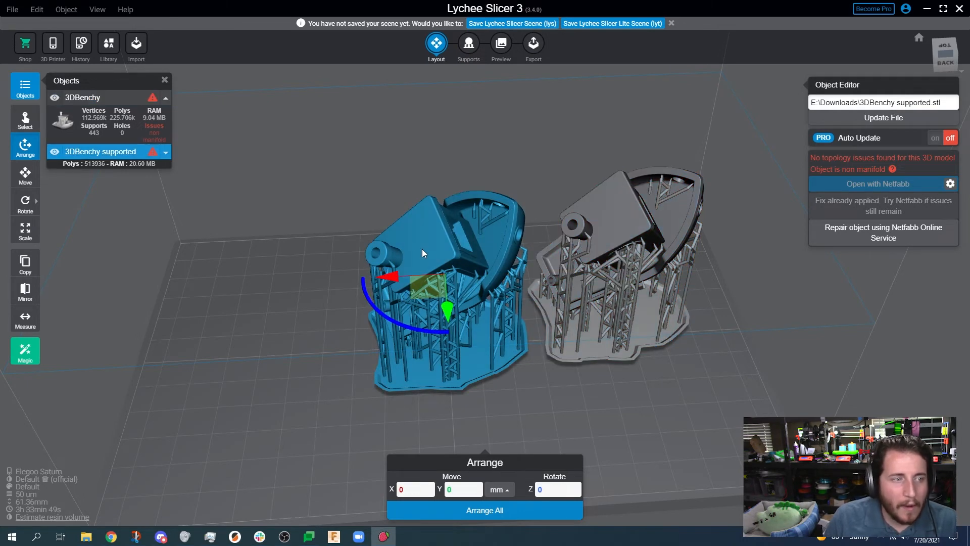
{"action": "left_click_drag", "start_coordinate": [383, 282], "coordinate": [203, 292]}
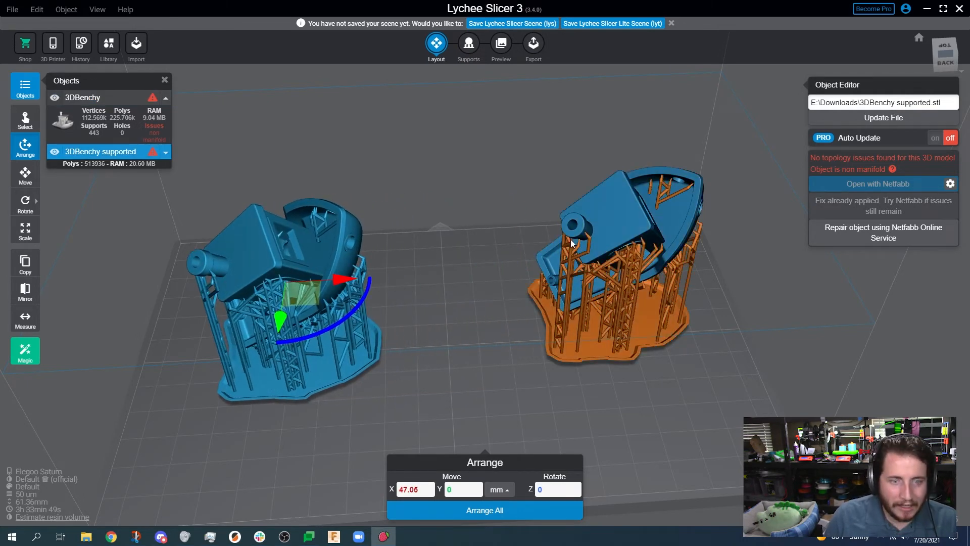
{"action": "left_click", "coordinate": [587, 236]}
{"action": "left_click_drag", "start_coordinate": [559, 235], "coordinate": [477, 239]}
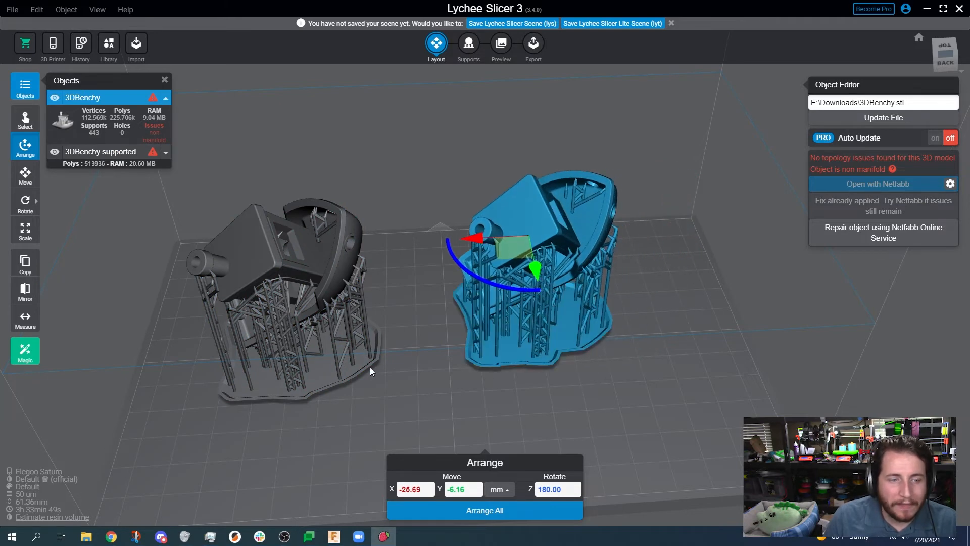
{"action": "right_click_drag", "start_coordinate": [370, 366], "coordinate": [434, 343]}
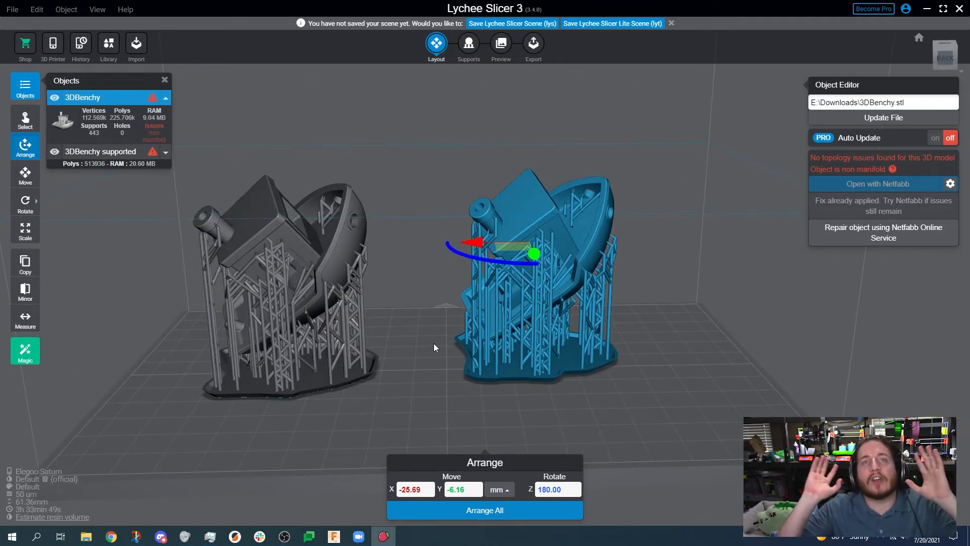